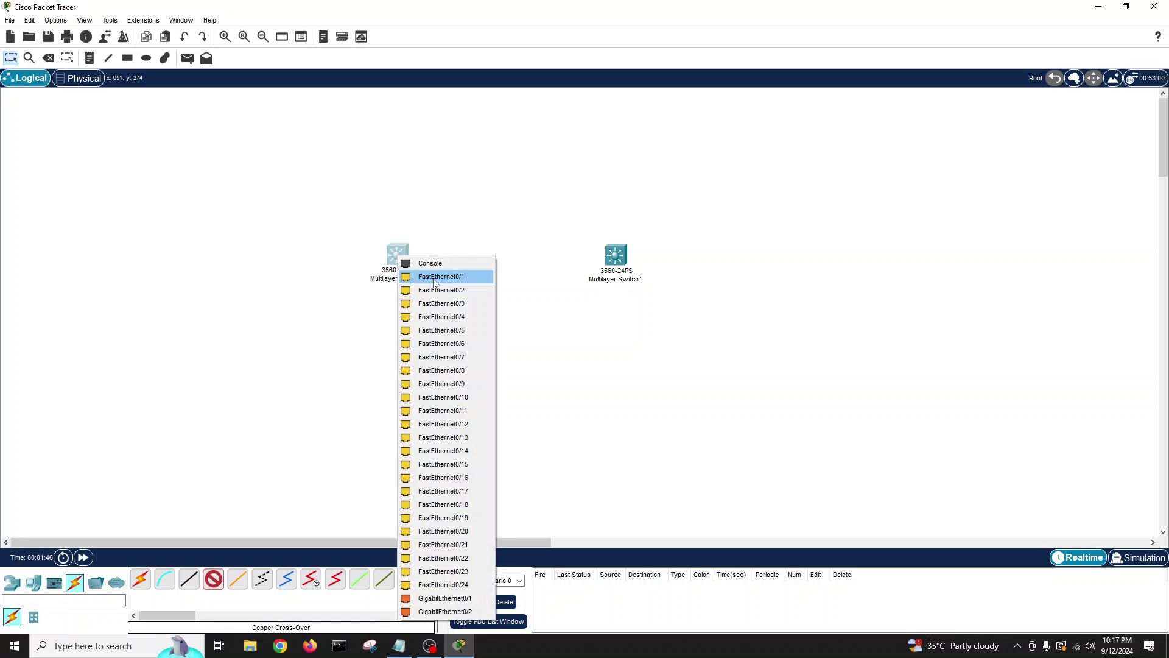
Connect FastEthernet0/1 of Multilayer Switch0 to FastEthernet0/1 of Multilayer Switch1 with the cross-over cable and space the switches slightly farther apart
left_click(441, 276)
left_click(616, 254)
left_click(636, 274)
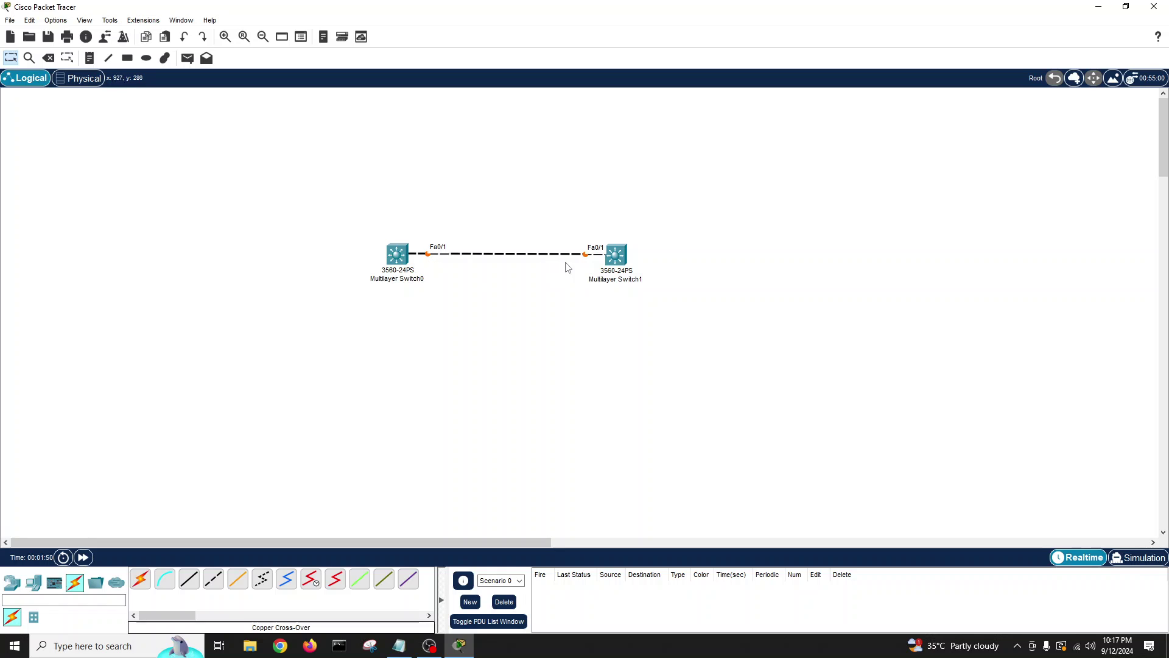
left_click_drag(615, 262, 630, 263)
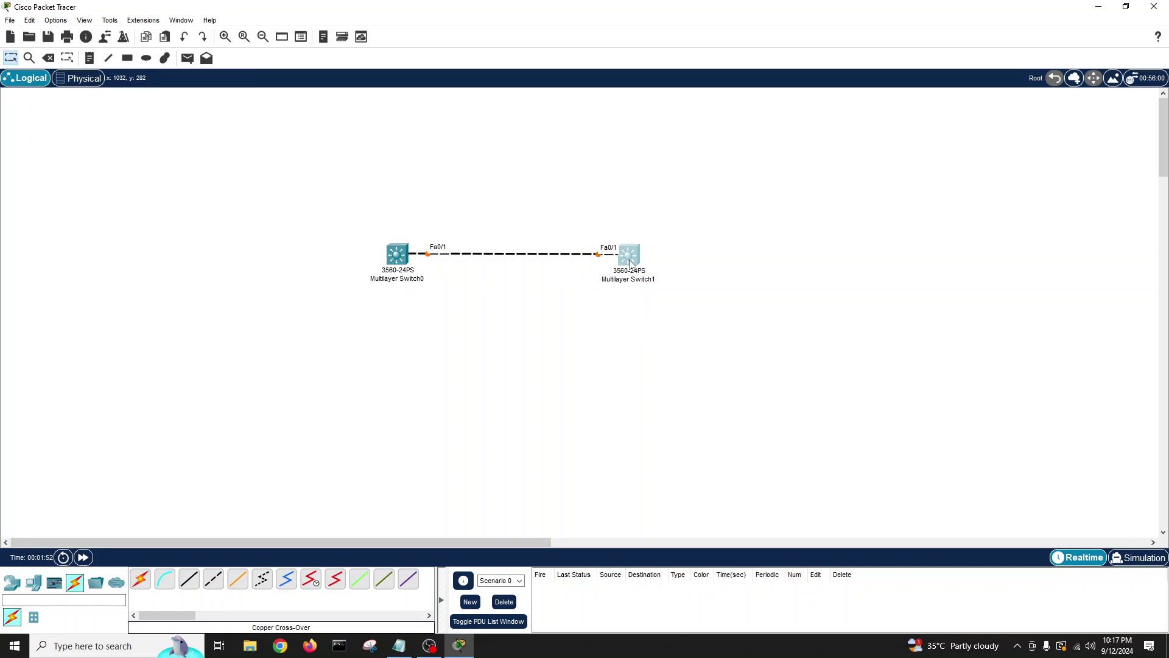
left_click_drag(401, 275, 390, 275)
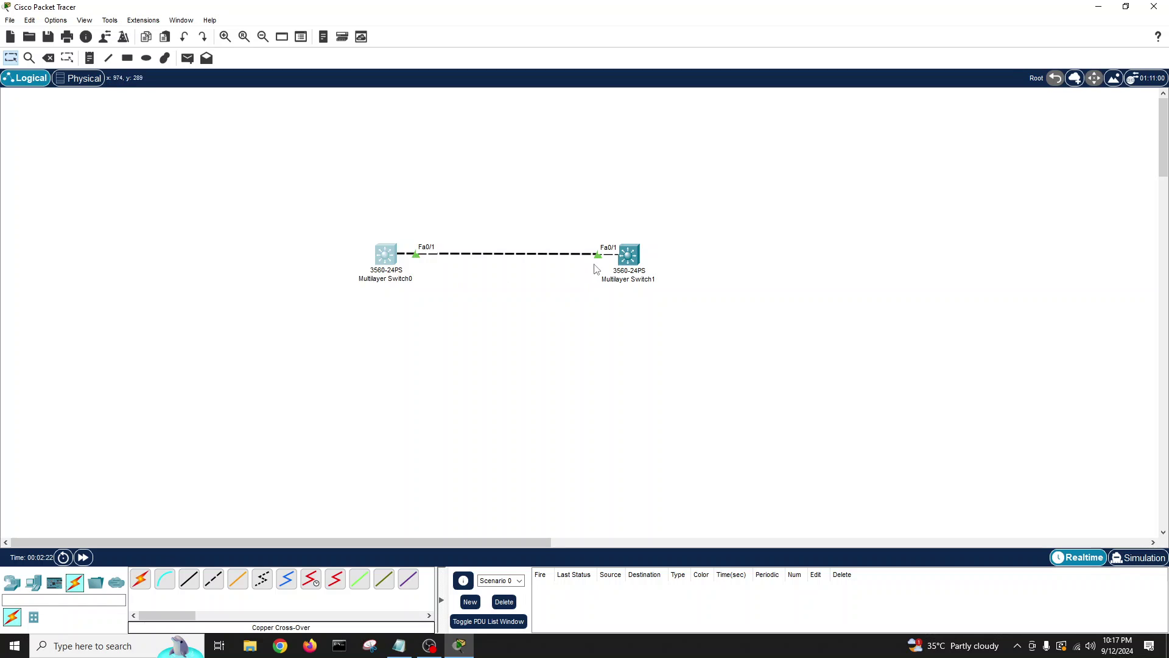
Add a second copper cross-over link between the switches, using FastEthernet0/2 on both
left_click(210, 585)
left_click(393, 261)
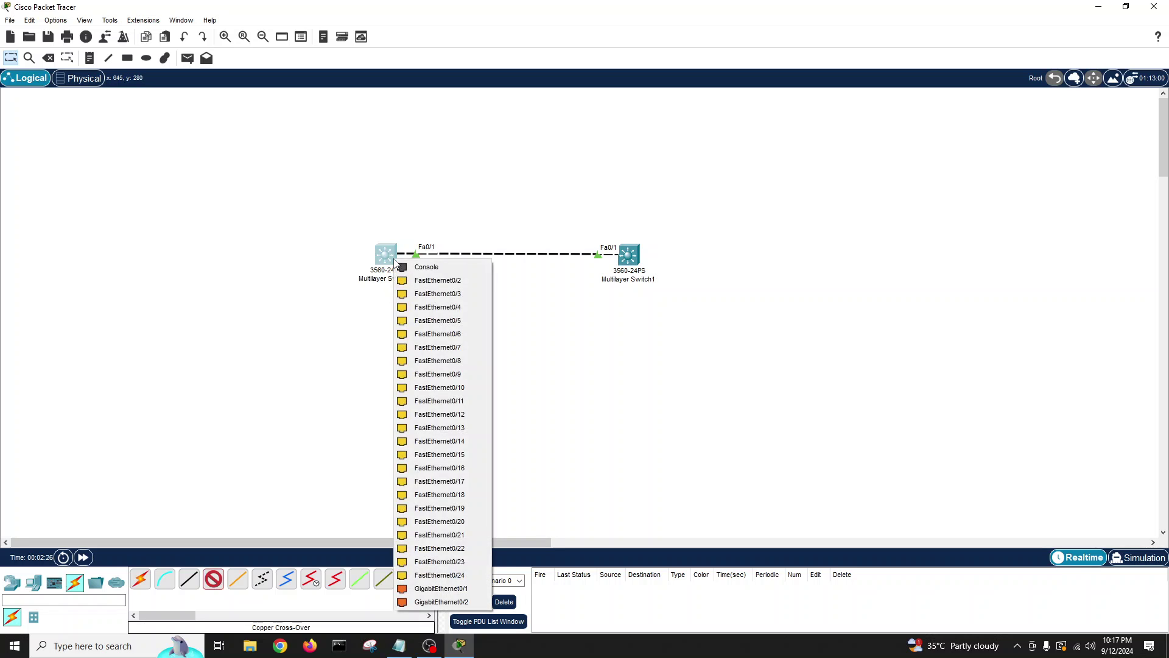
left_click(437, 280)
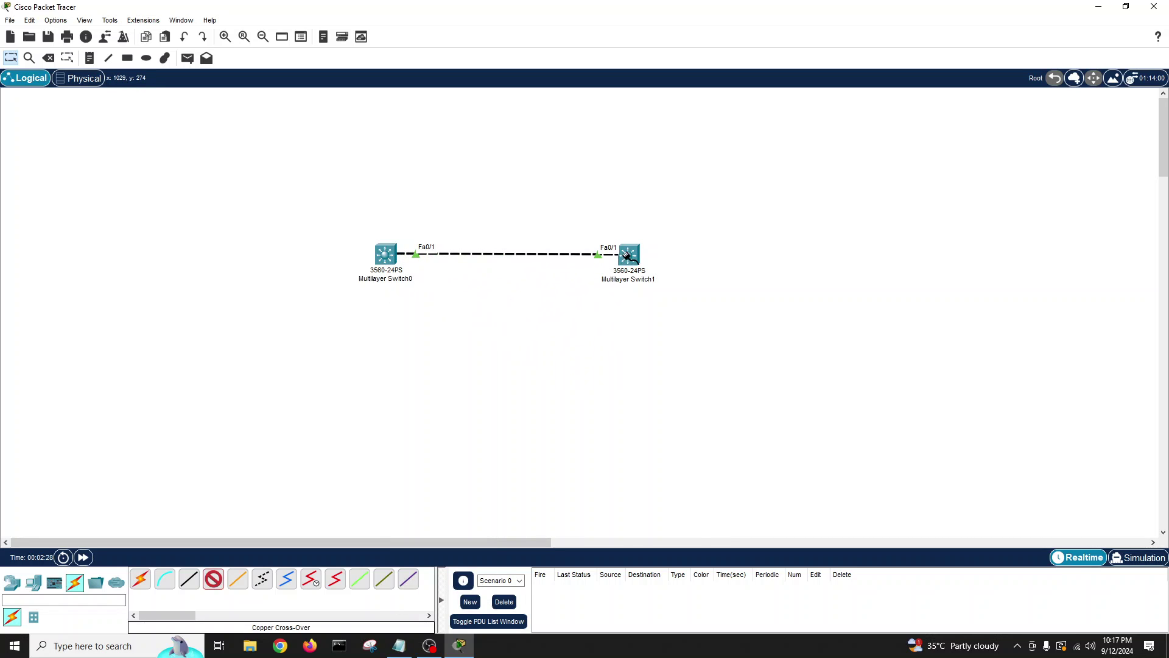
left_click(627, 254)
left_click(654, 275)
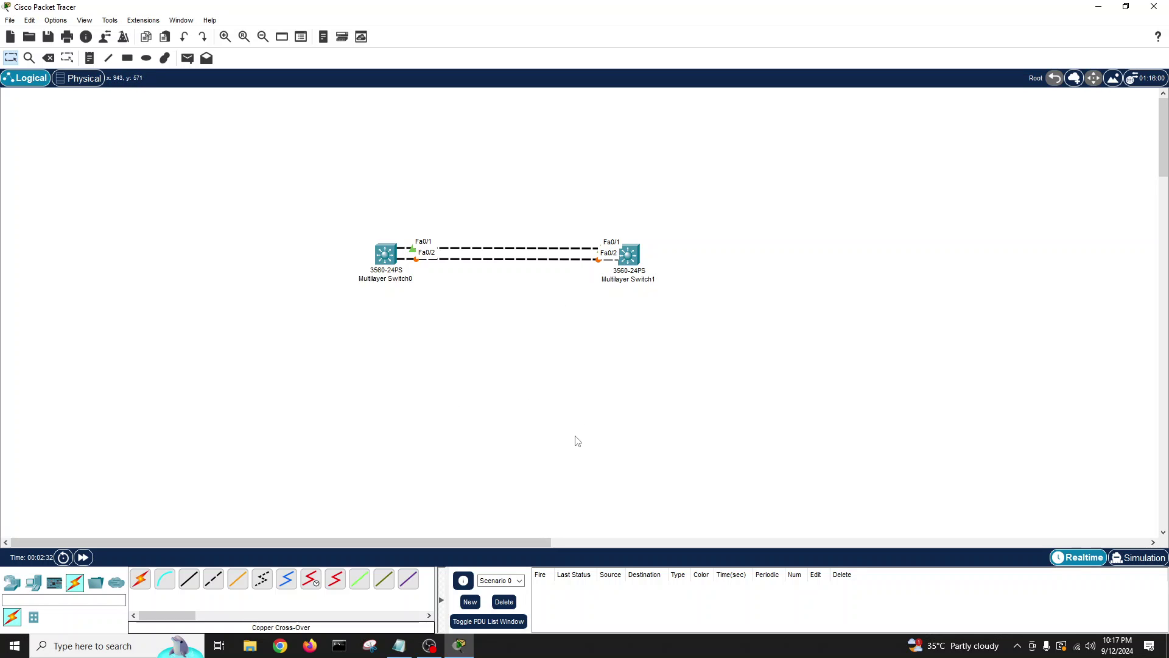
Turn off the preference that always shows port labels in the logical workspace, and nudge Multilayer Switch0 slightly
left_click(52, 21)
mouse_move(35, 20)
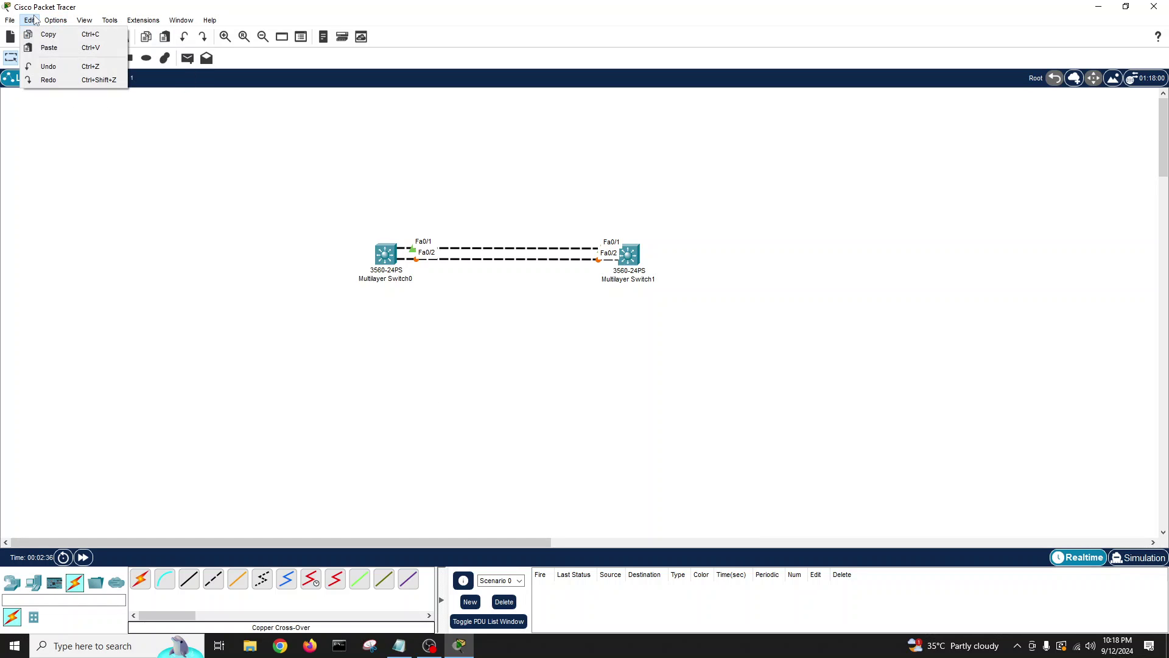
left_click(61, 34)
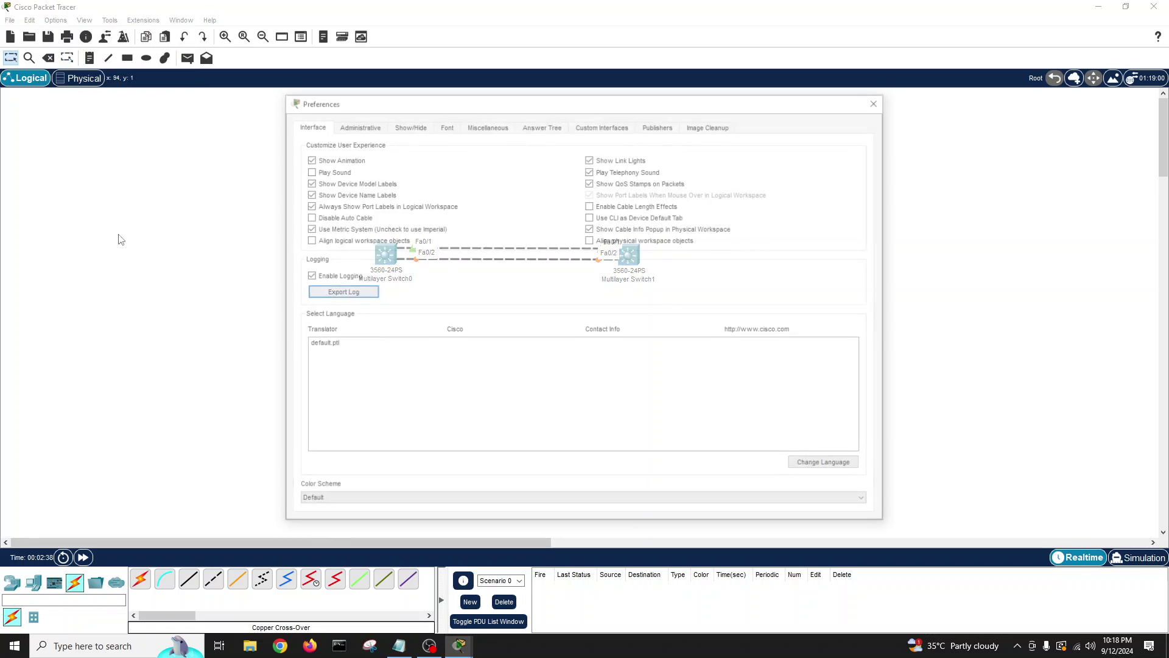
left_click(363, 206)
left_click(877, 101)
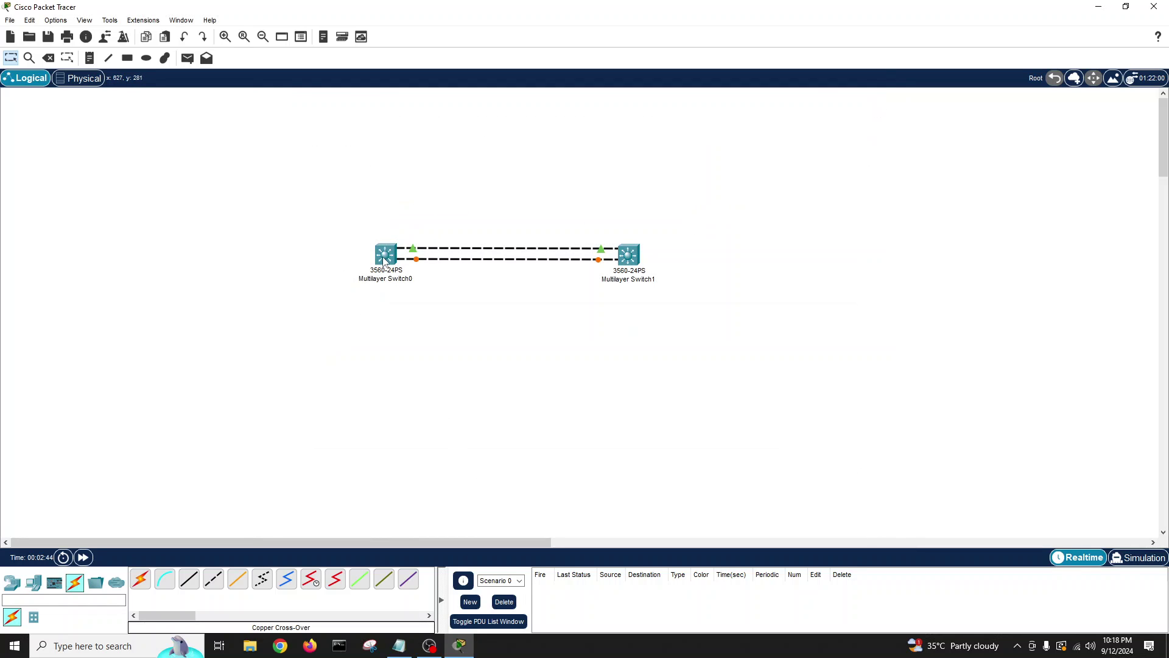
left_click_drag(383, 256, 379, 255)
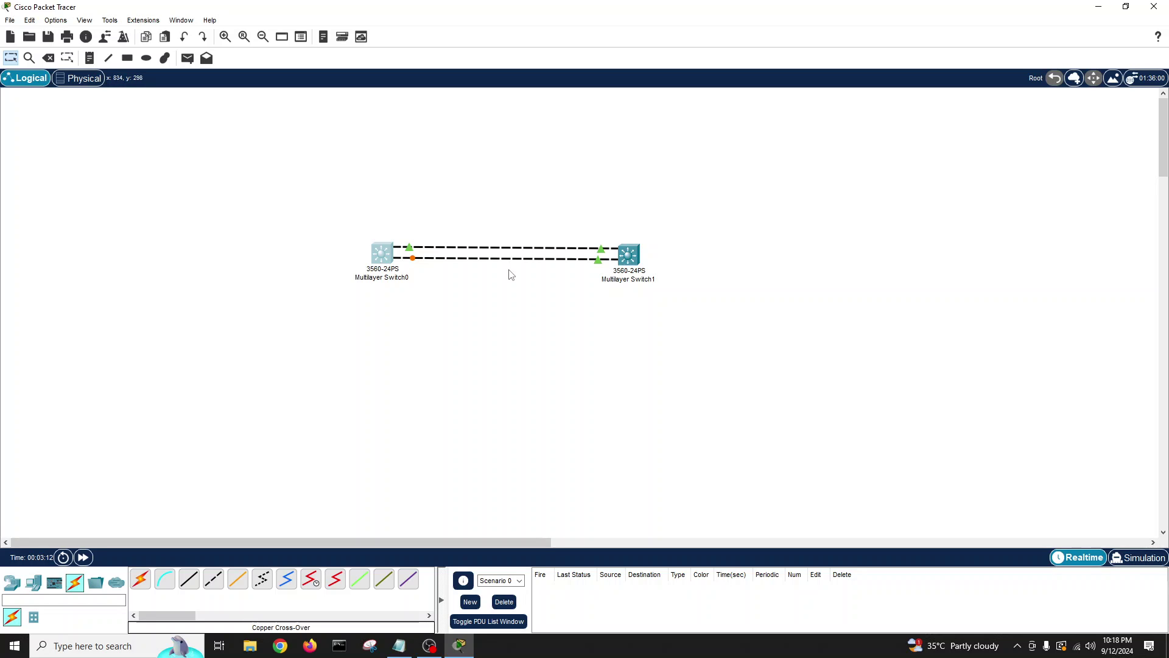
Add a third copper cross-over link between the switches, using FastEthernet0/3 on both
left_click(214, 581)
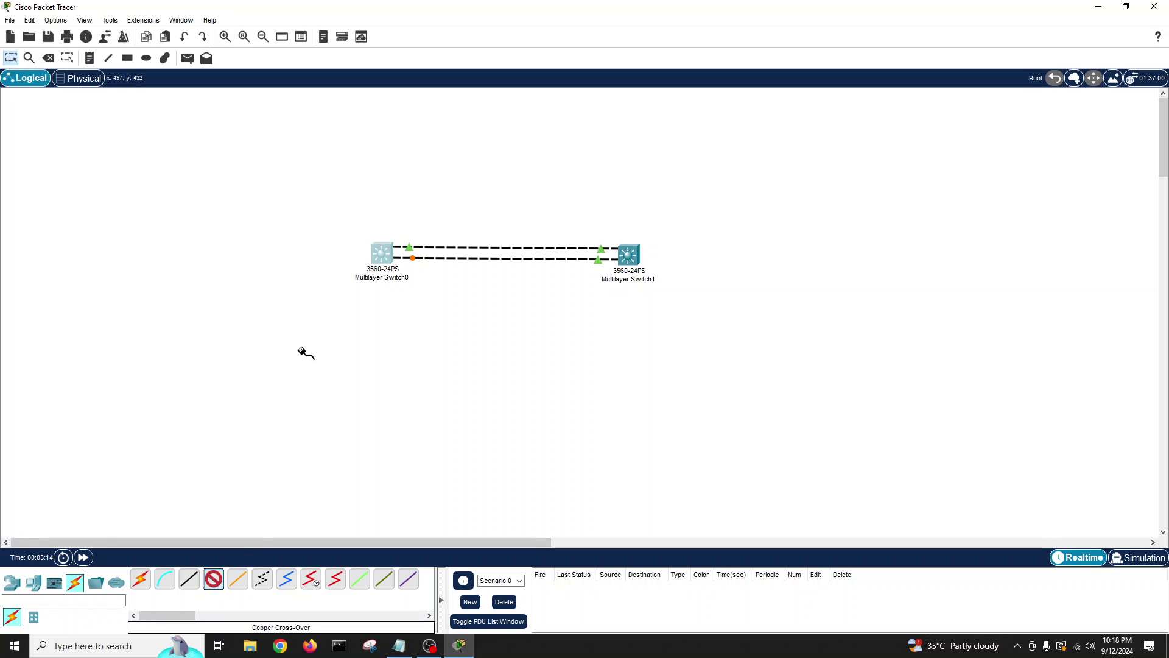
left_click(387, 256)
left_click(437, 281)
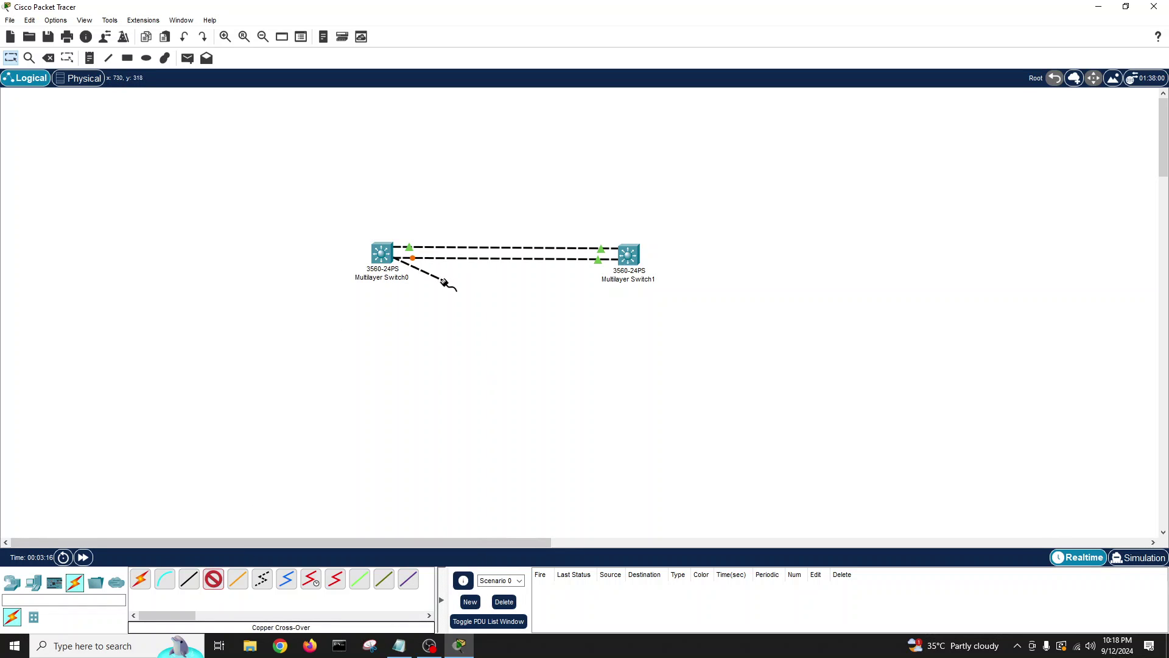
left_click(632, 255)
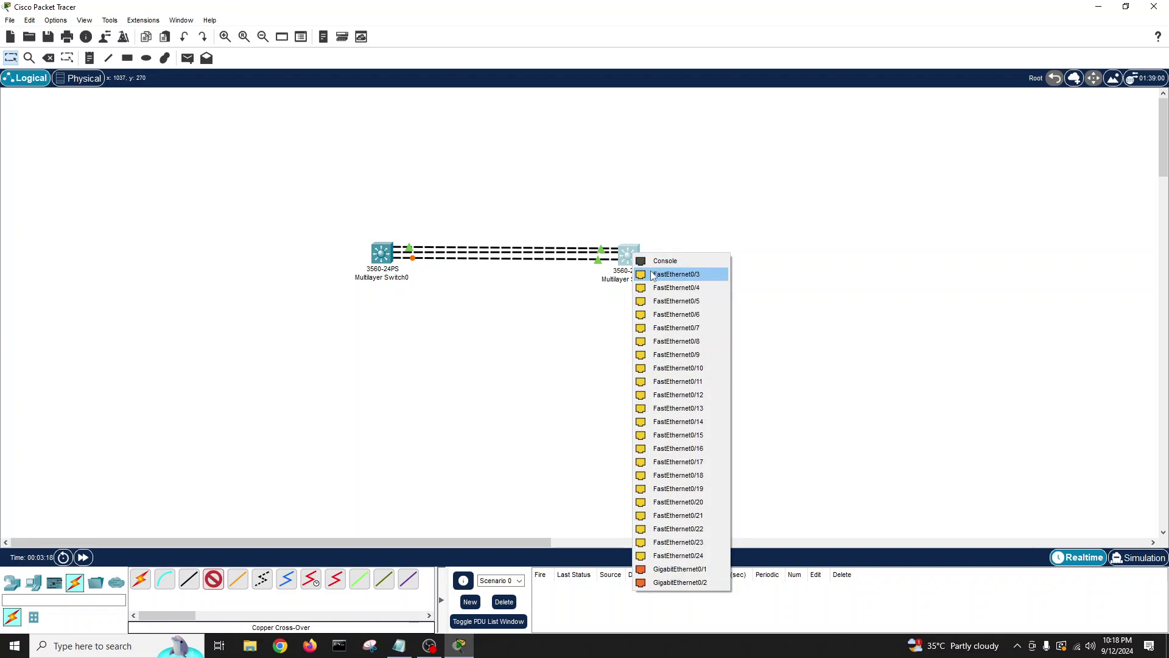
left_click(653, 274)
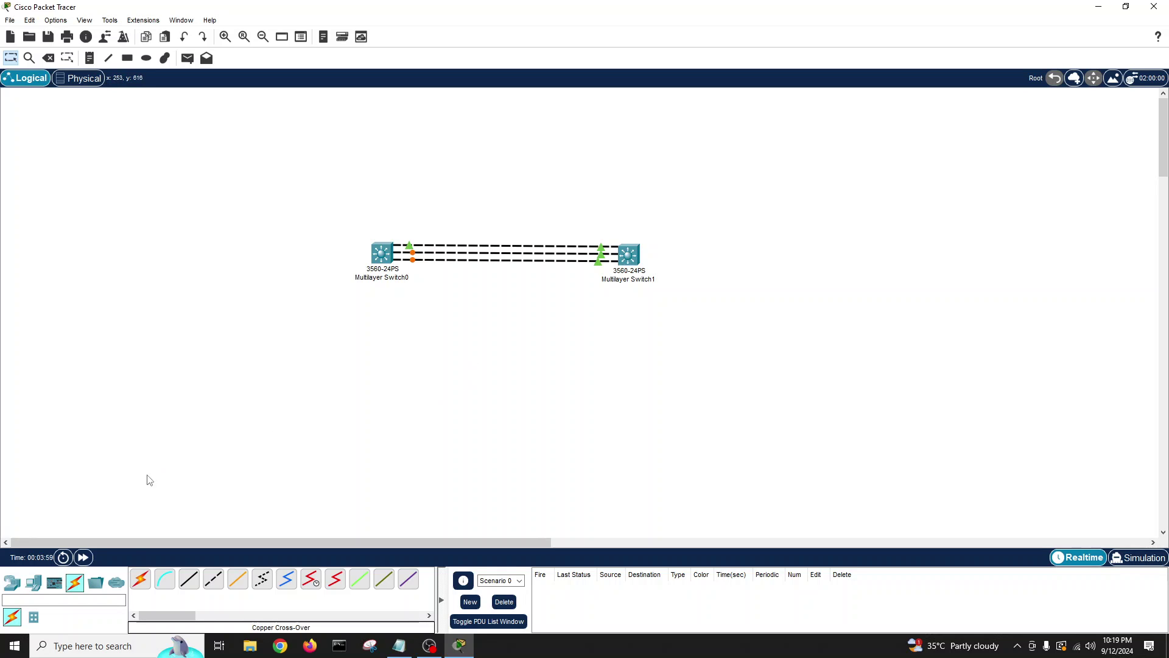
Add a fourth copper cross-over link between the switches, using FastEthernet0/4 on both
left_click(212, 583)
left_click(383, 254)
left_click(434, 278)
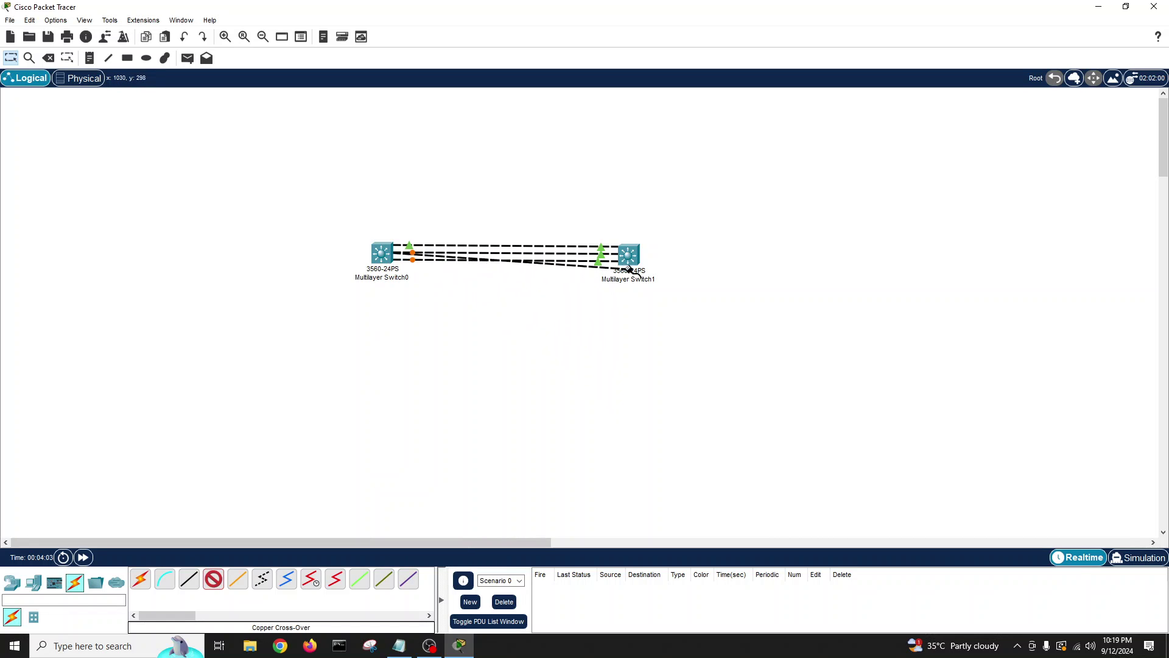
left_click(628, 255)
left_click(664, 280)
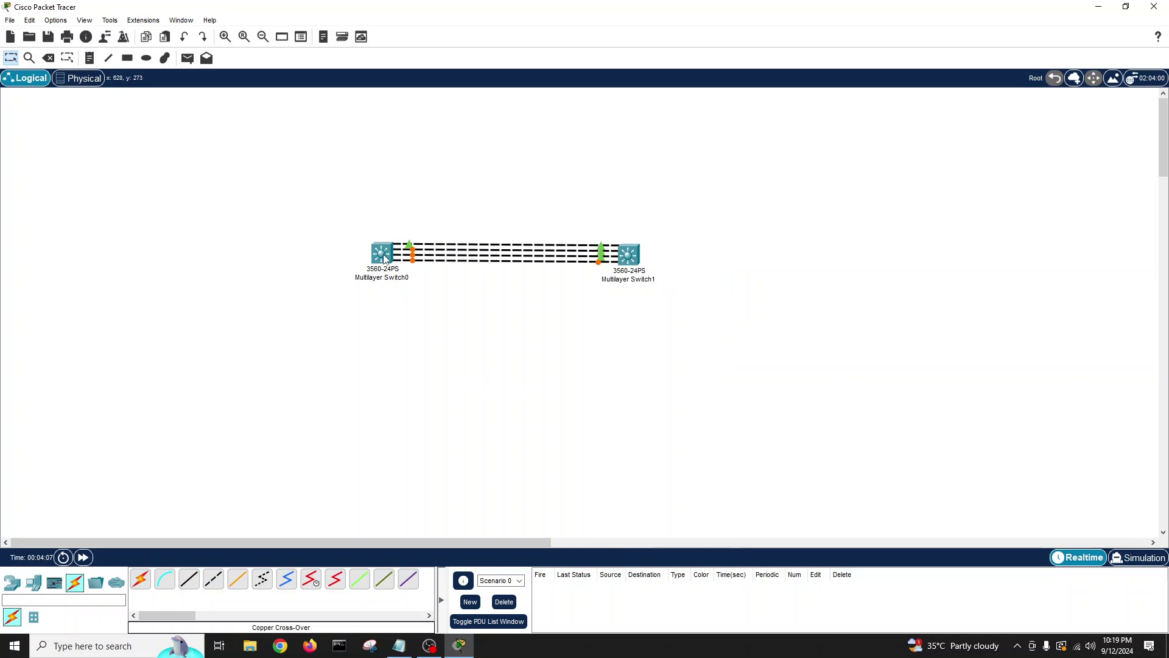
Draw two narrow green-filled ellipses with black outlines across the four parallel links, one near each switch
mouse_move(384, 258)
left_click(225, 37)
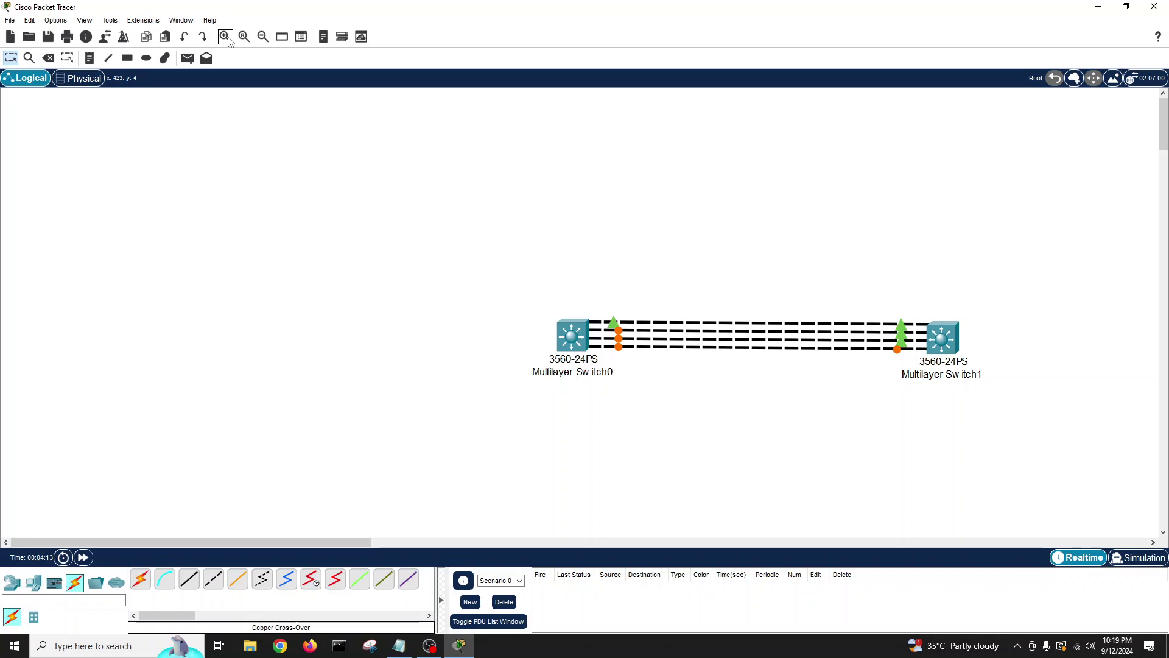
left_click(226, 38)
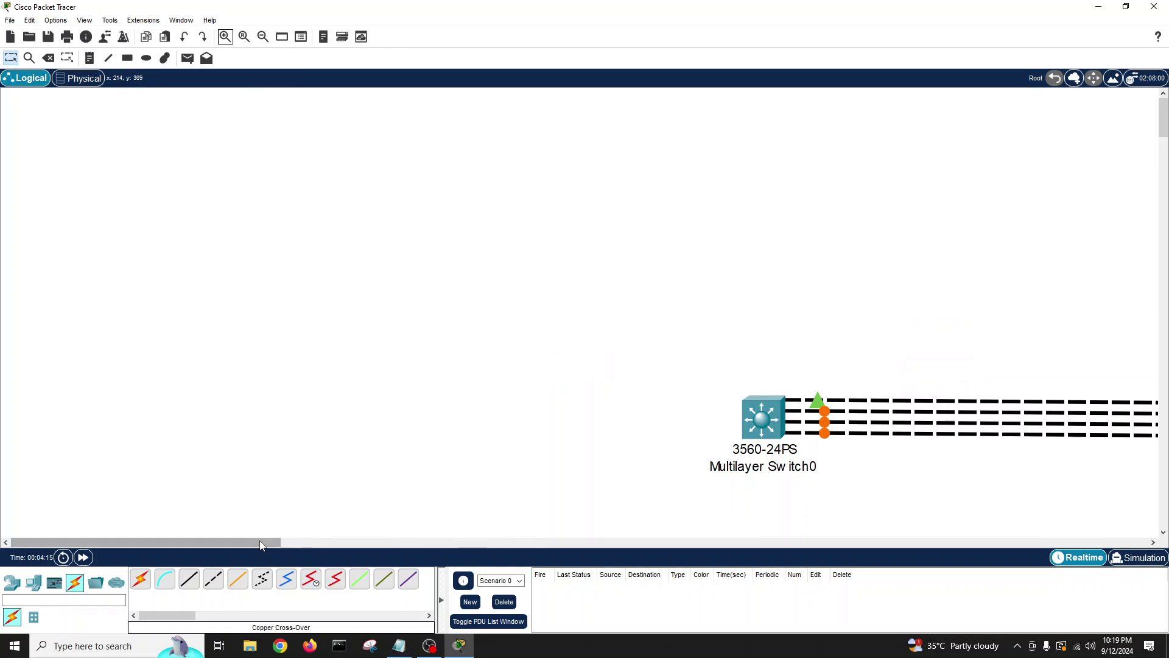
left_click_drag(259, 539, 385, 539)
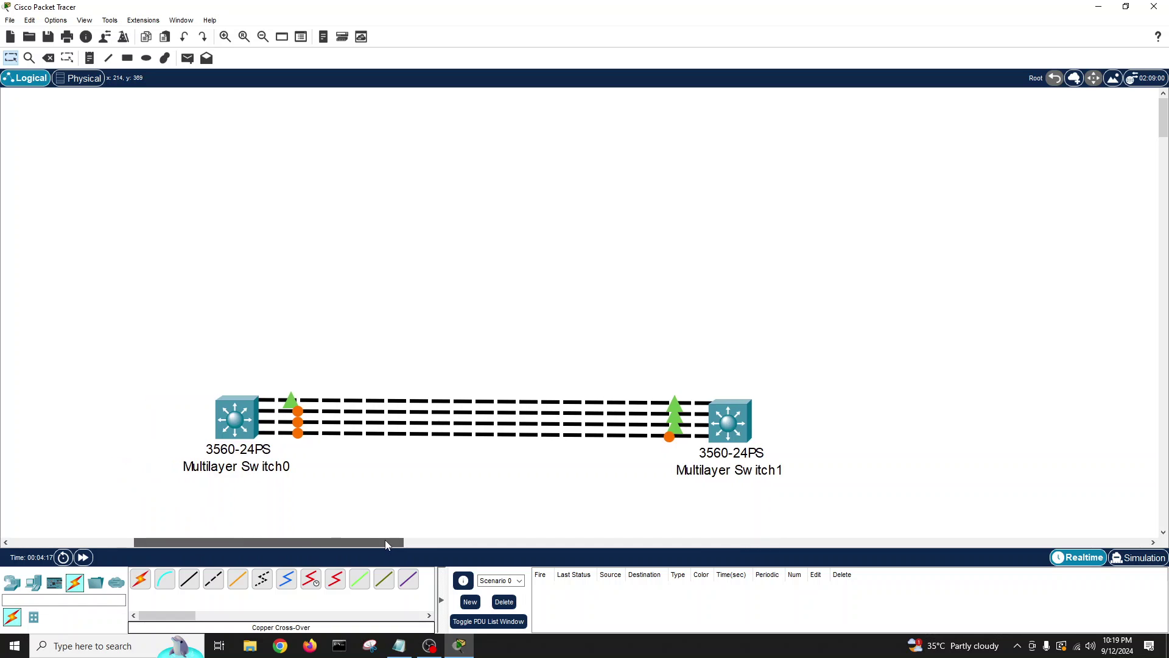
left_click_drag(1162, 125, 1163, 143)
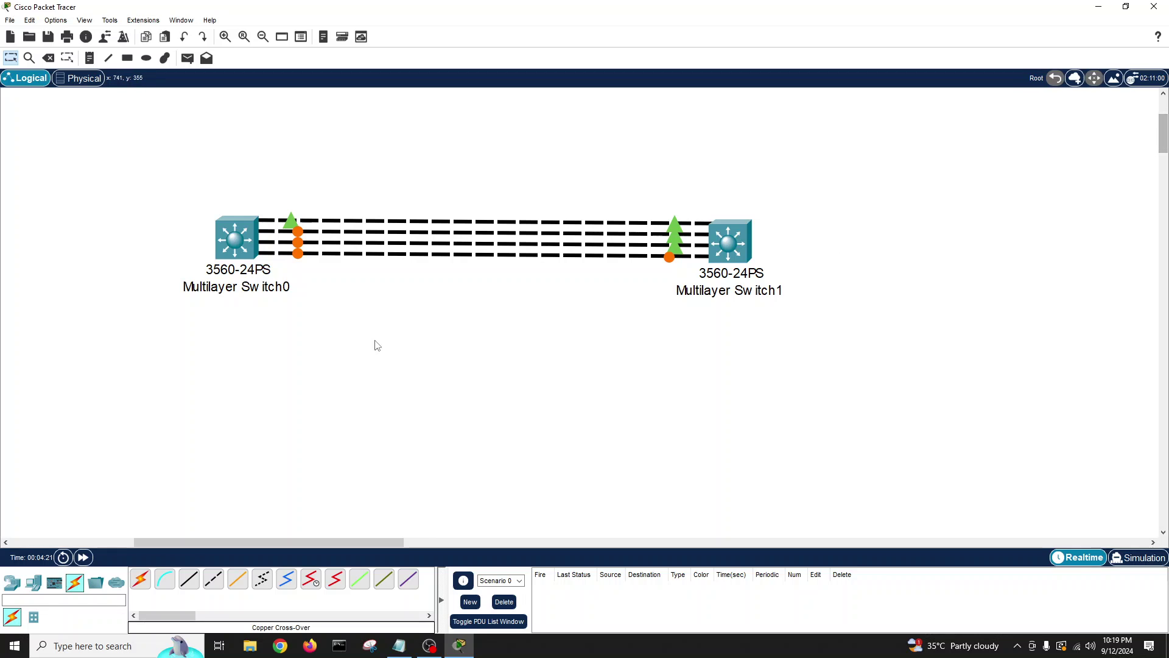
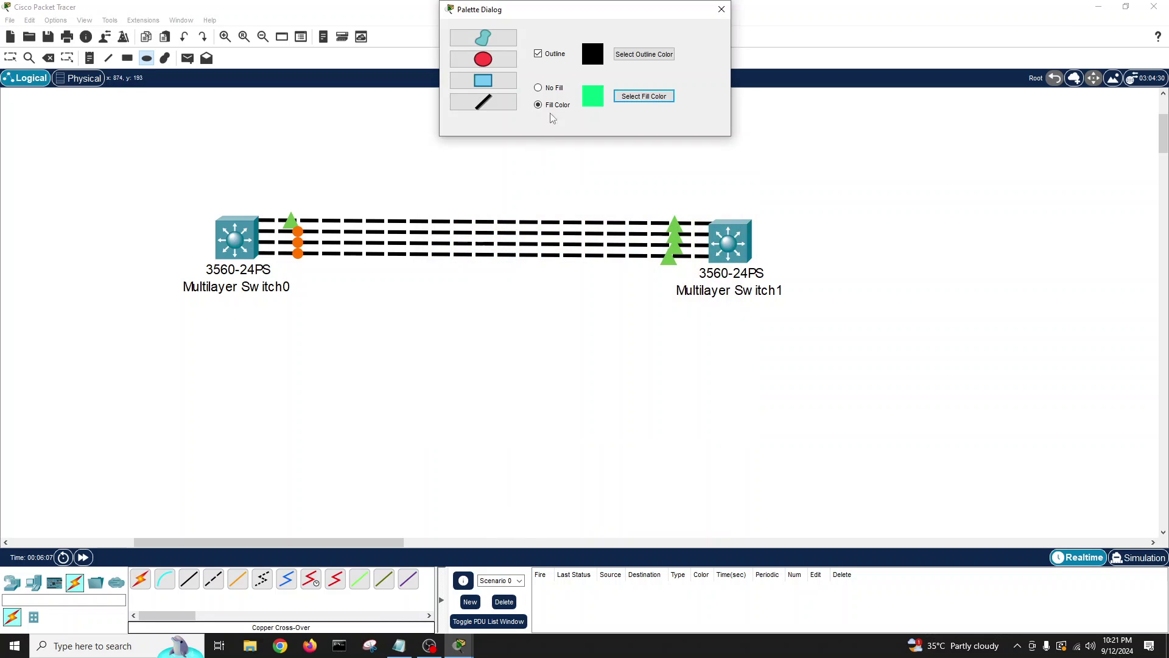
mouse_move(331, 200)
left_mouse_down()
mouse_move(359, 229)
mouse_move(344, 273)
left_mouse_up()
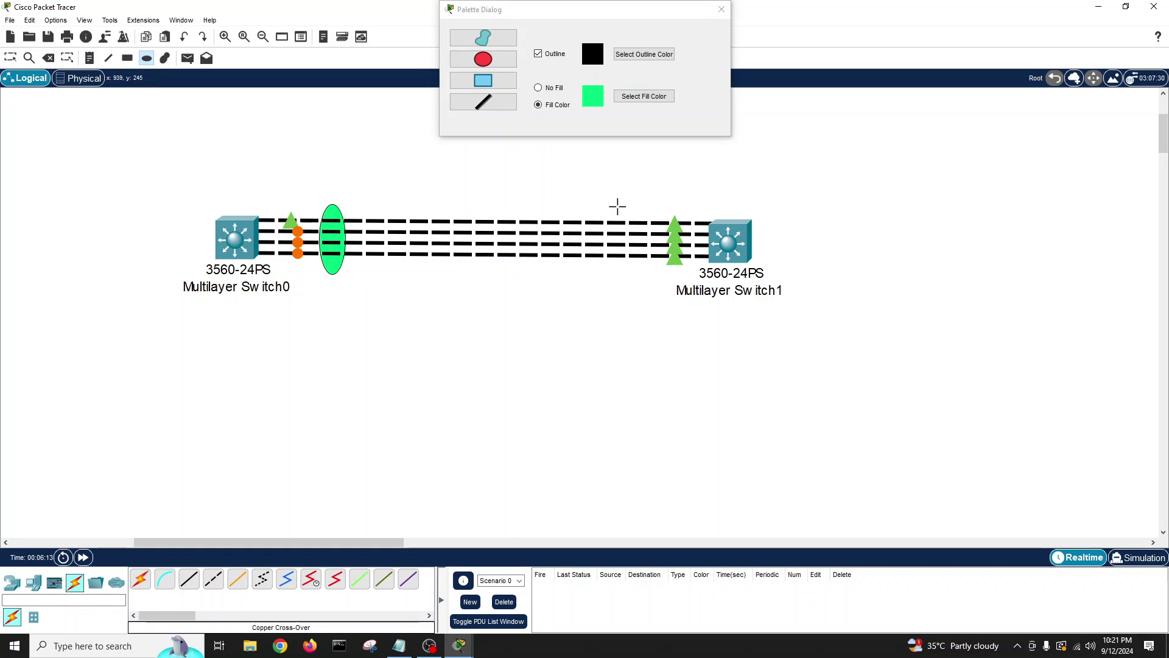
left_click_drag(617, 206, 643, 268)
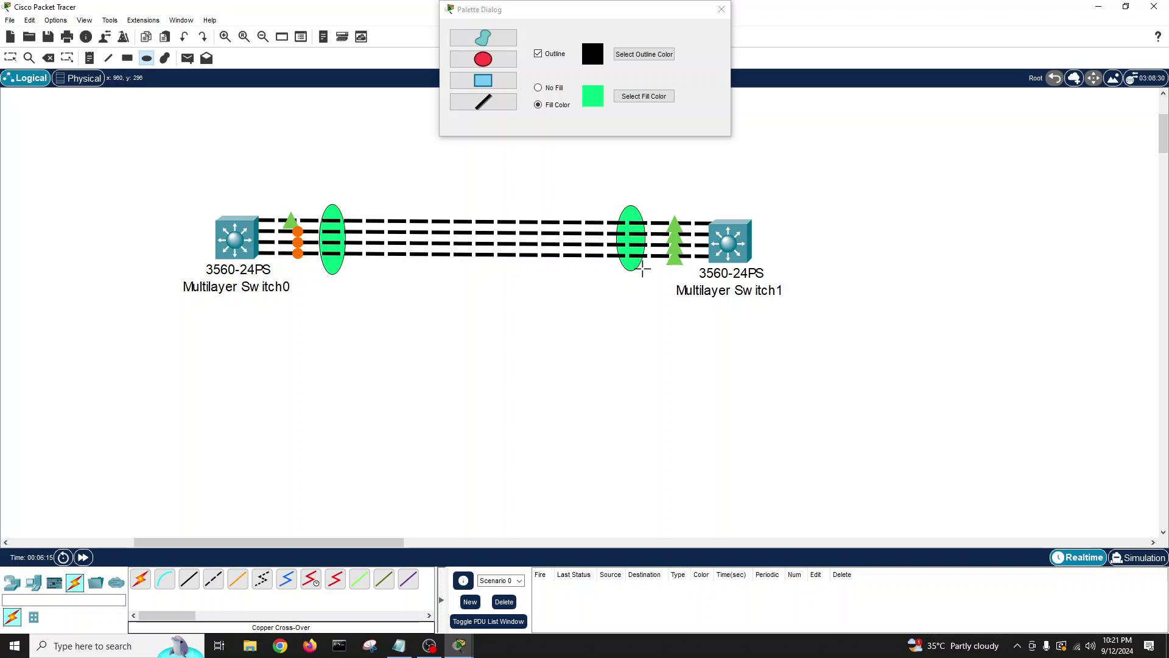
left_click(720, 10)
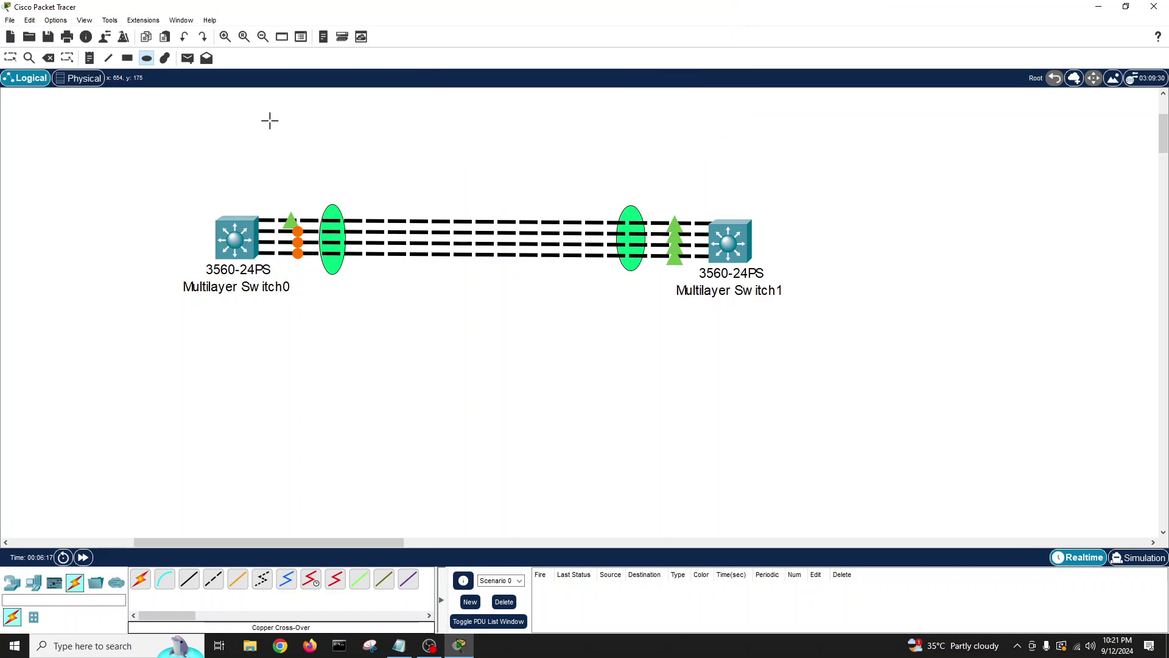
left_click(13, 61)
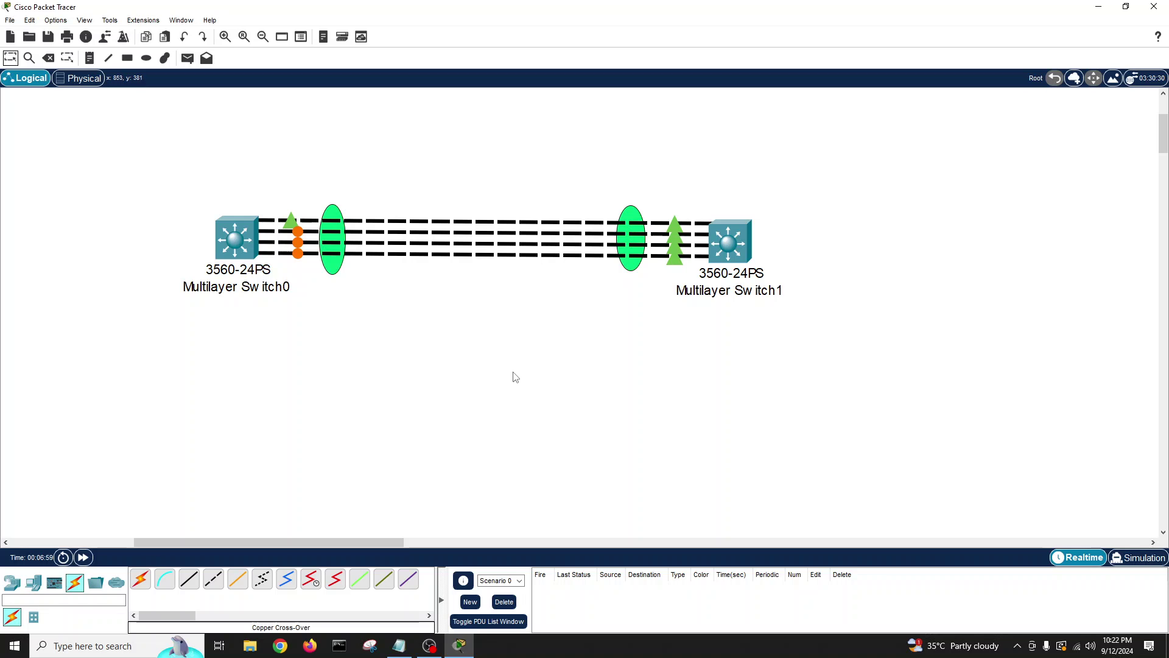
Open the command-line interface of Multilayer Switch0 and bring up its initial configuration question
left_click(233, 241)
left_click_drag(595, 143, 615, 113)
left_click(521, 137)
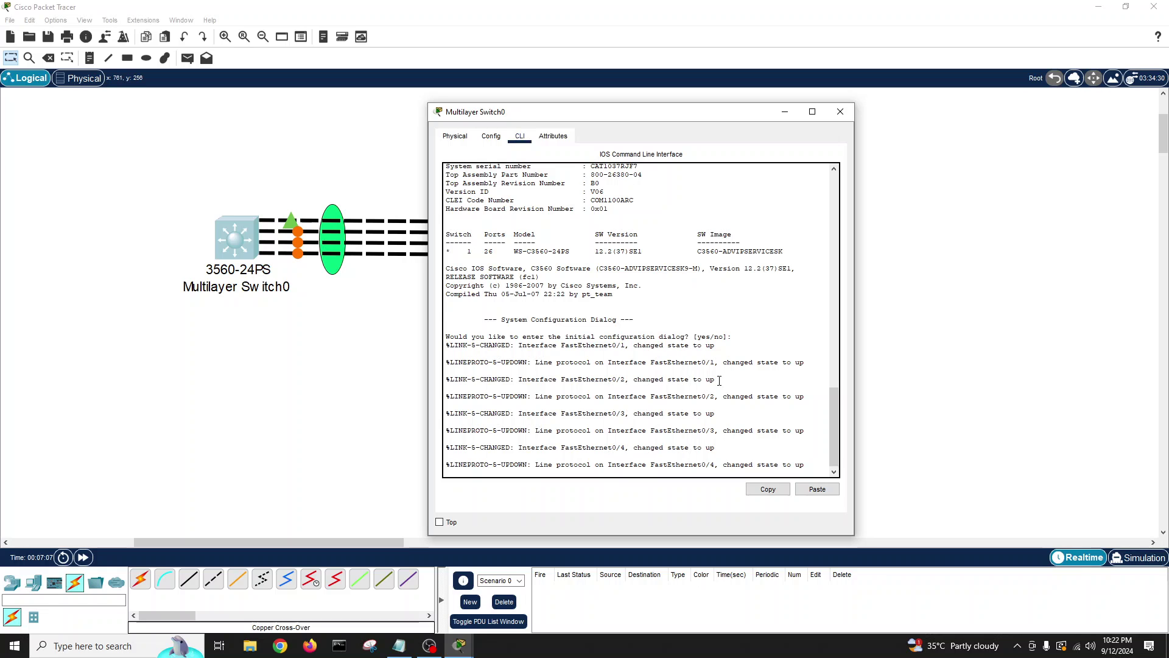
key("Return")
key("Return")
key("Return")
key("Return")
key("Return")
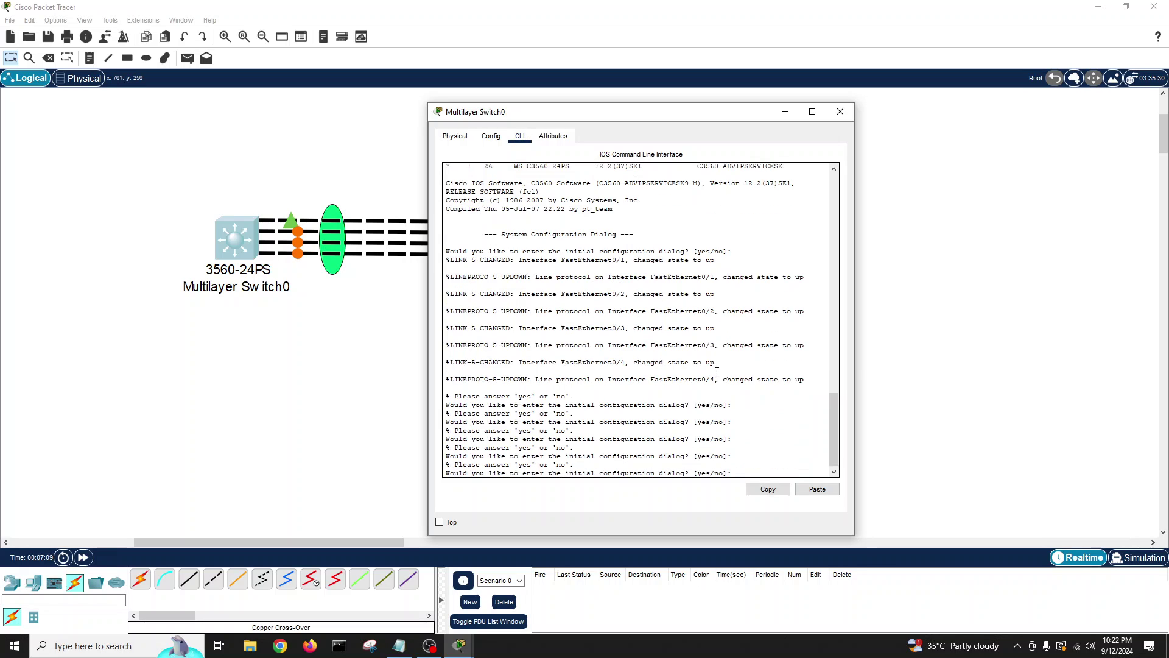
Answer no to the initial configuration dialog and enter privileged EXEC mode on Multilayer Switch0
type("no")
key("Return")
key("Return")
key("Return")
key("Return")
key("Return")
type("en")
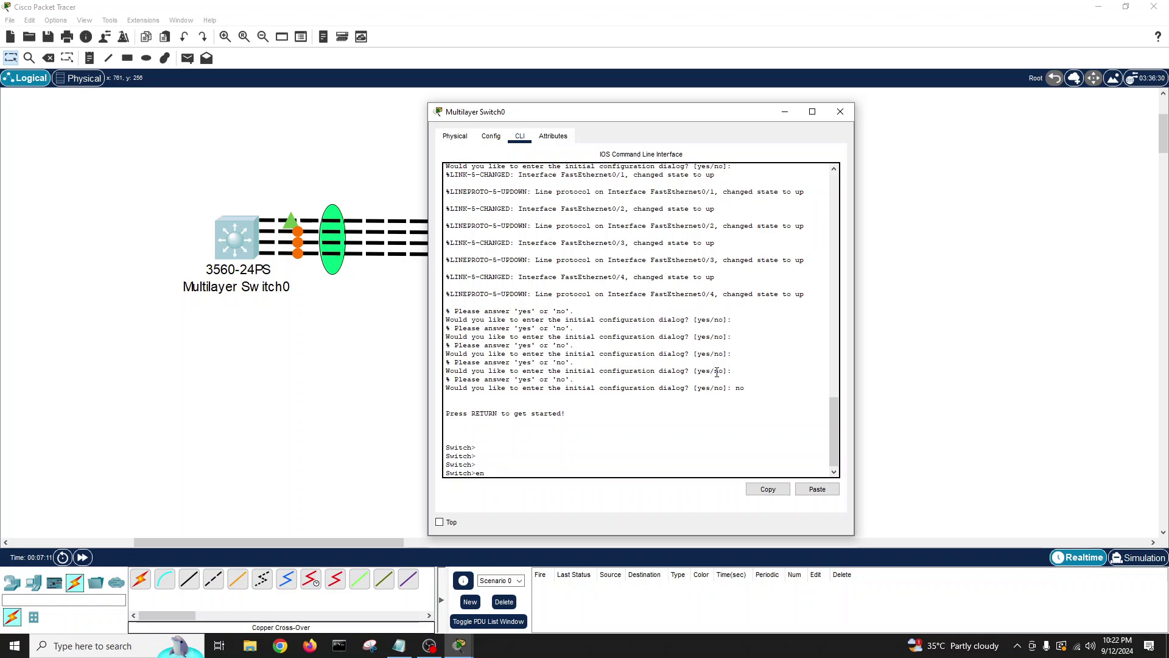
key("Return")
key("Return")
Check the available spanning-tree show options and run show spanning-tree summary on Multilayer Switch0
type("show s")
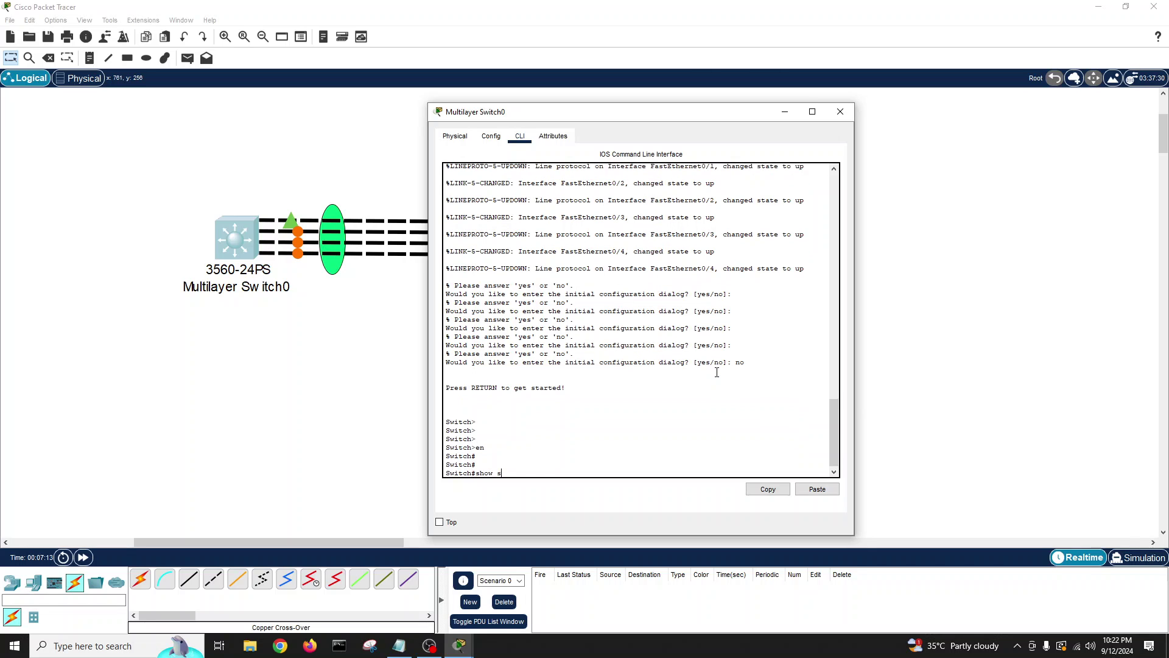
type("p")
key("Tab")
type("?")
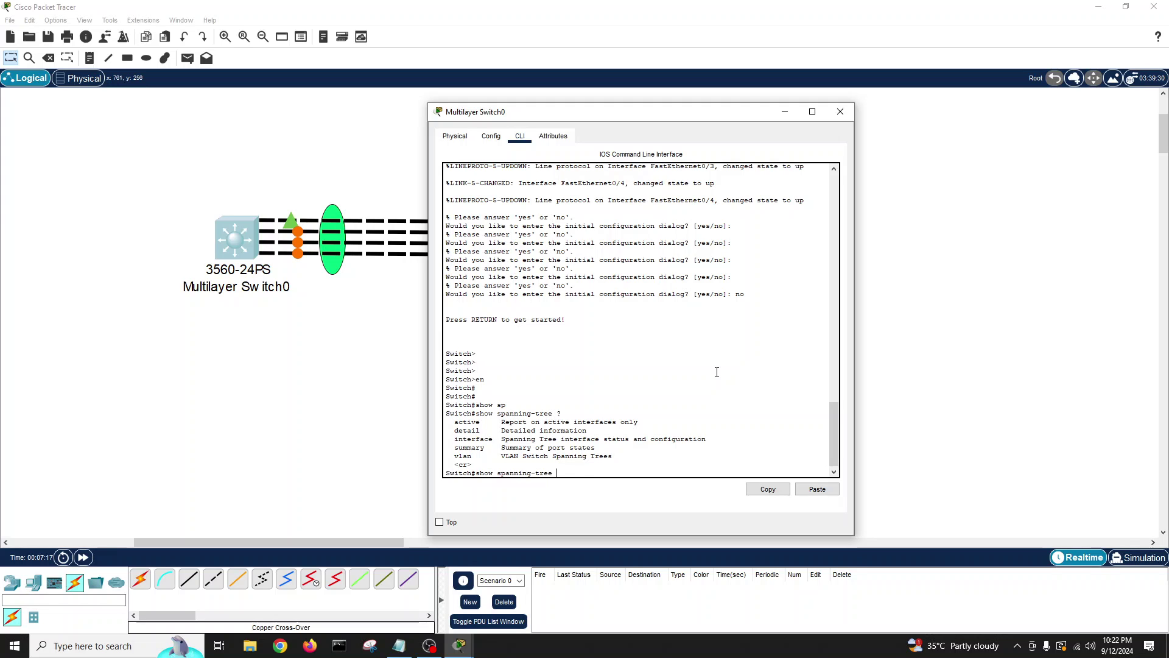
type("su")
key("Tab")
type("?")
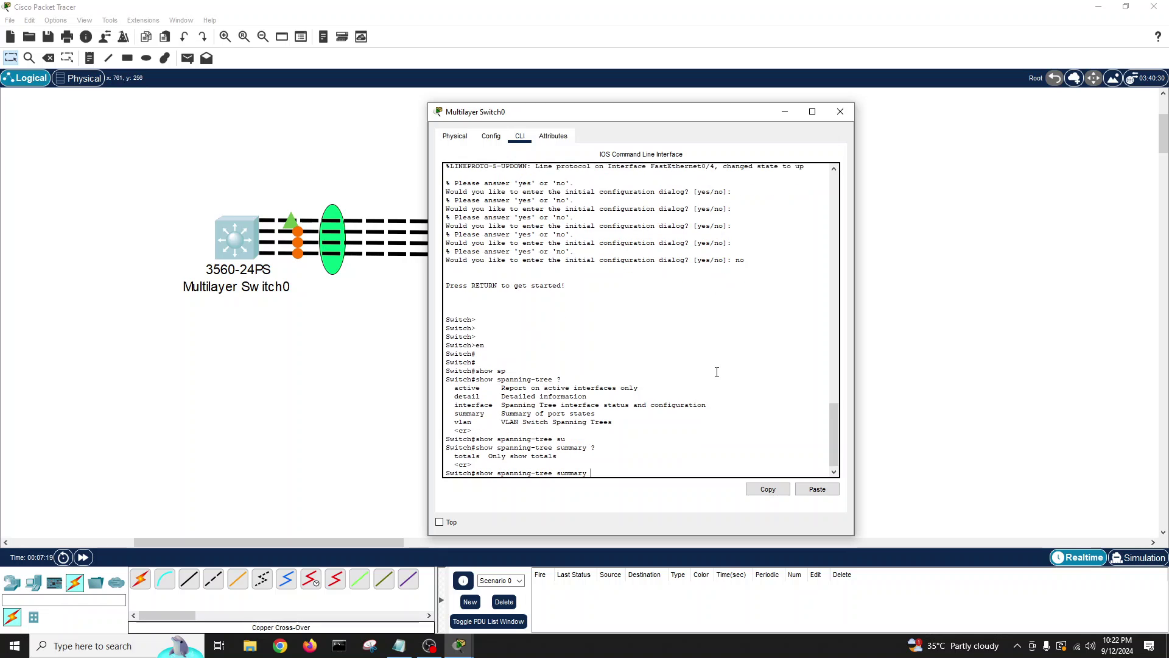
key("Return")
key("Return")
key("Return")
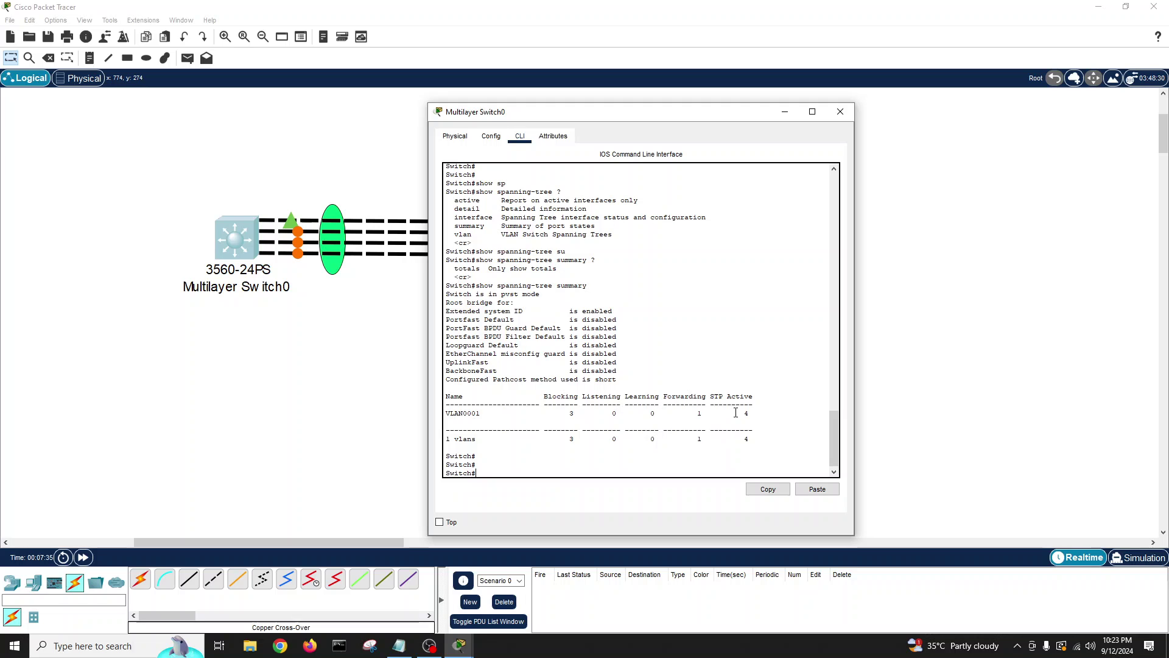
Examine the VLAN0001 port states in the summary and move the Multilayer Switch0 window aside to uncover Multilayer Switch1
left_click_drag(749, 412, 724, 396)
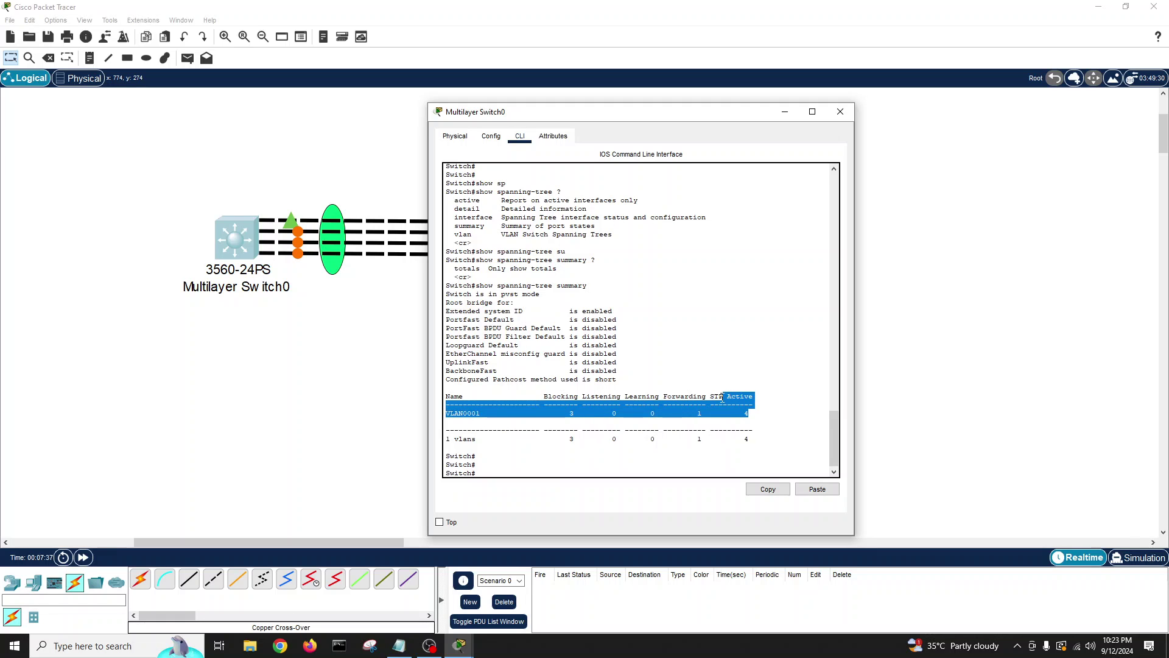
left_click(694, 412)
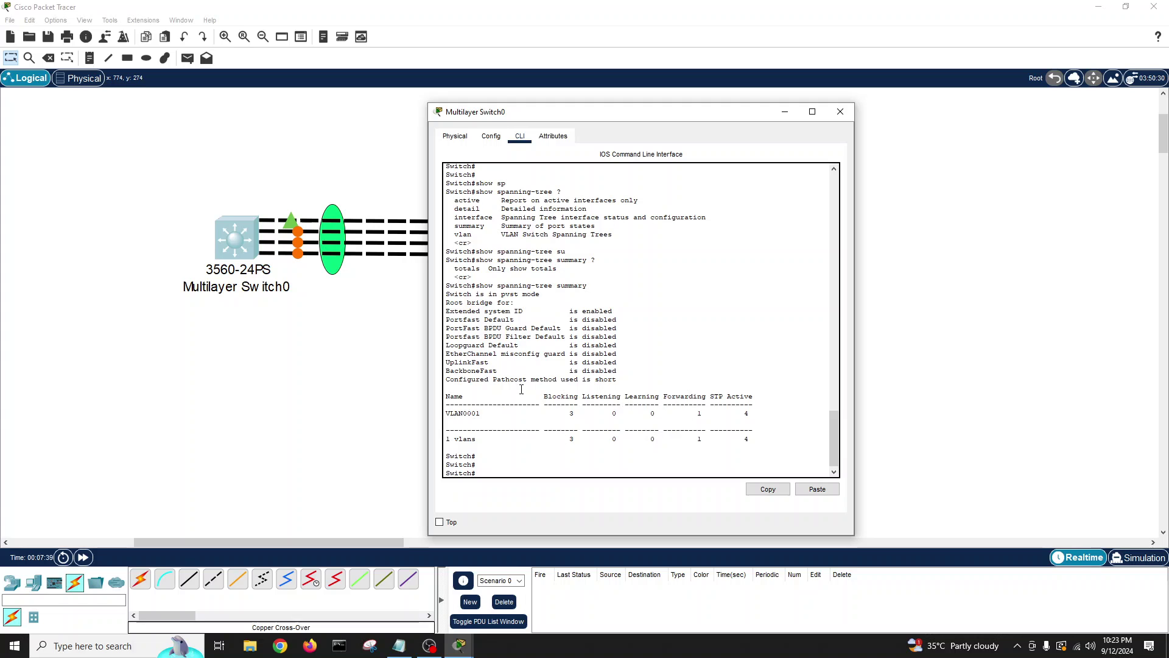
left_click(539, 461)
left_click_drag(611, 119, 418, 126)
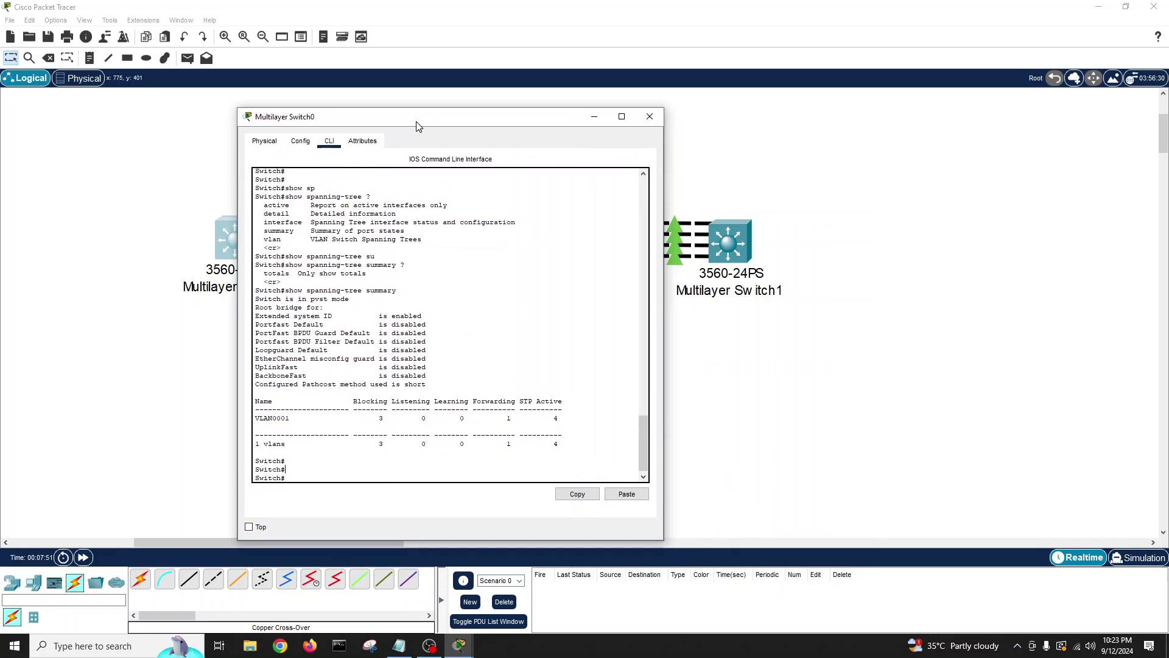
Close the Multilayer Switch0 window and bring up the initial configuration question in the command-line interface of Multilayer Switch1
left_click(650, 122)
left_click(735, 249)
left_click_drag(653, 144, 915, 112)
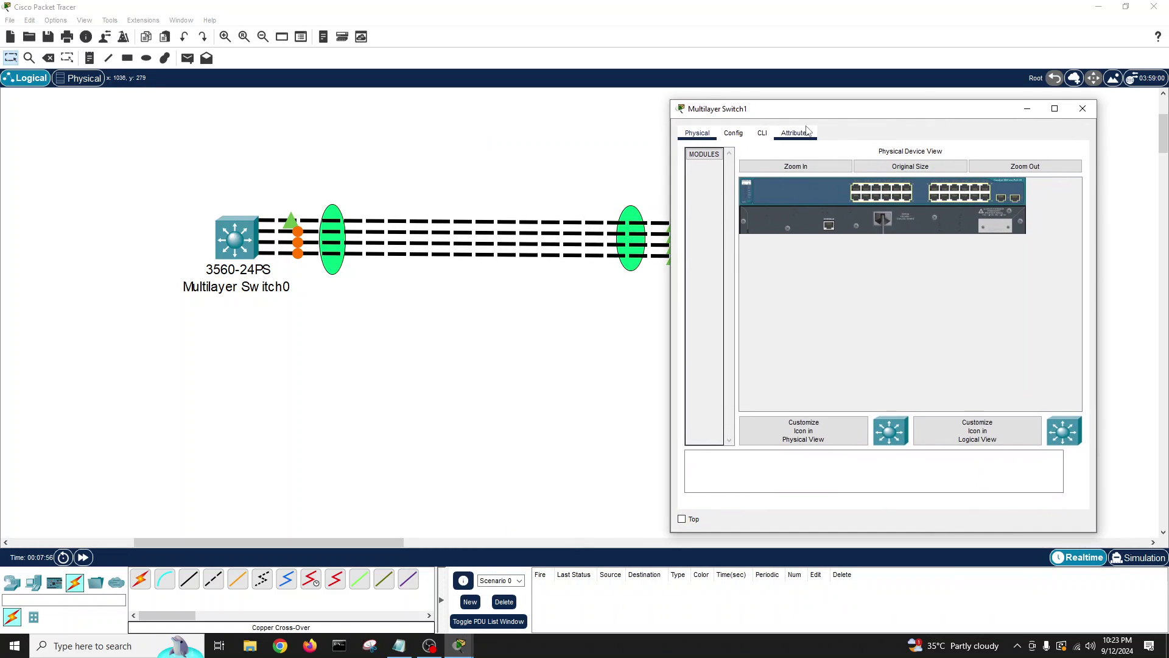
left_click(762, 132)
key("Return")
key("Return")
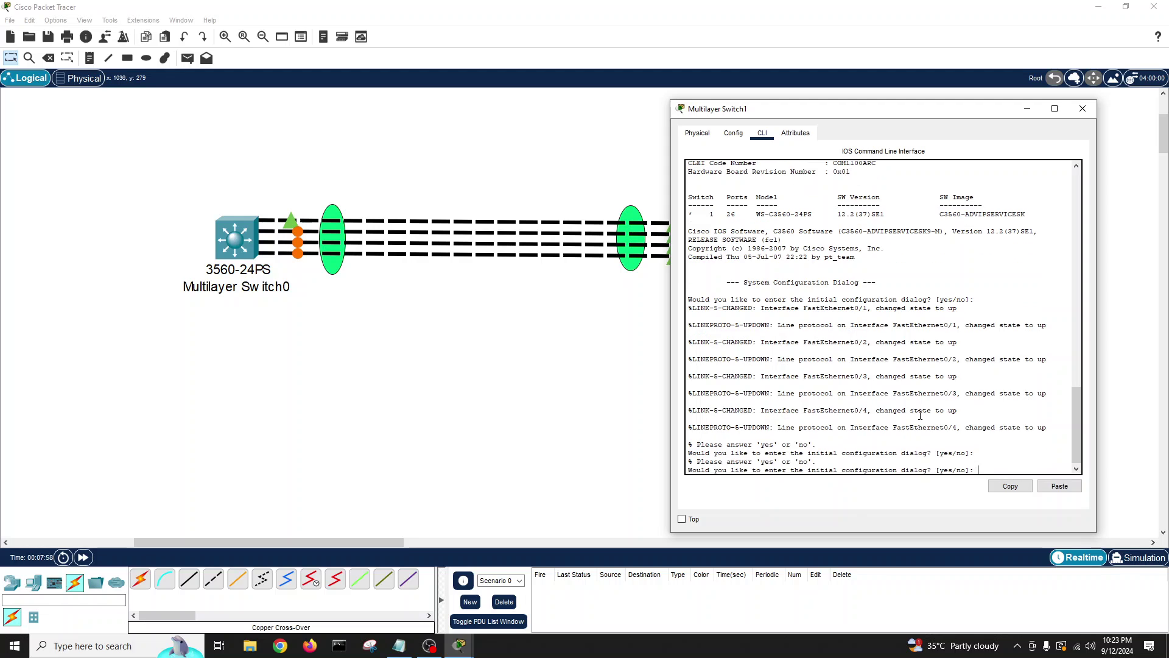
Answer no to the initial configuration dialog and enter privileged EXEC mode on Multilayer Switch1
type("no")
key("Return")
key("Return")
key("Return")
type("en")
key("Return")
key("Return")
key("Return")
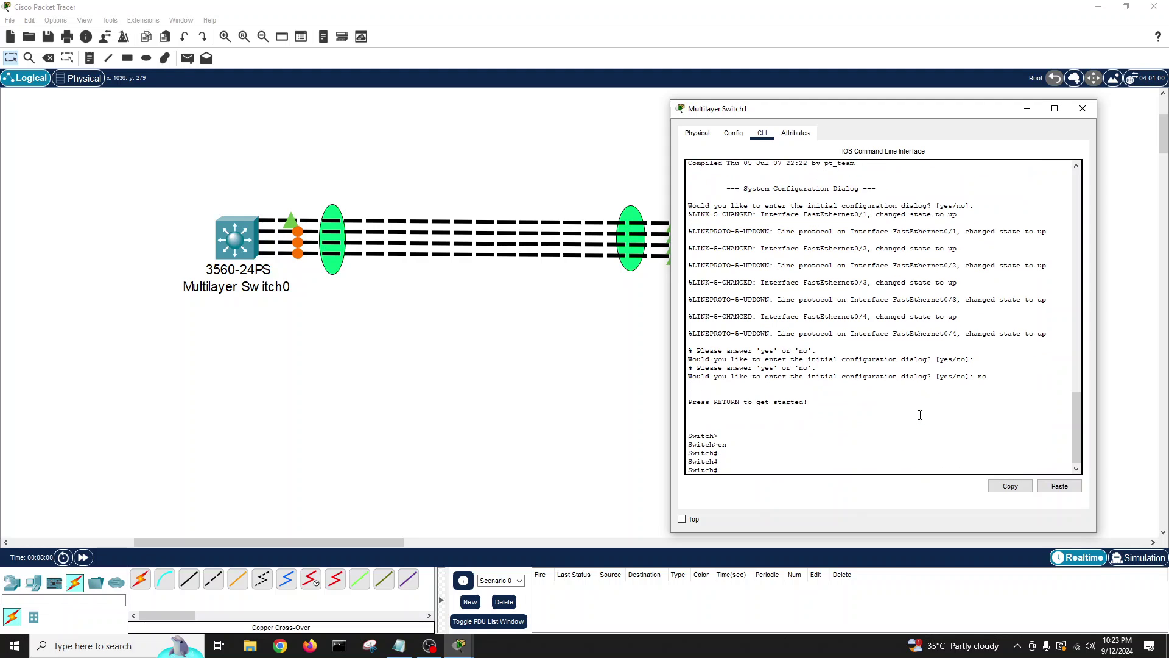
Run show spanning-tree summary on Multilayer Switch1, examine the VLAN0001 port states and close the switch window
type("sho spa")
key("Tab")
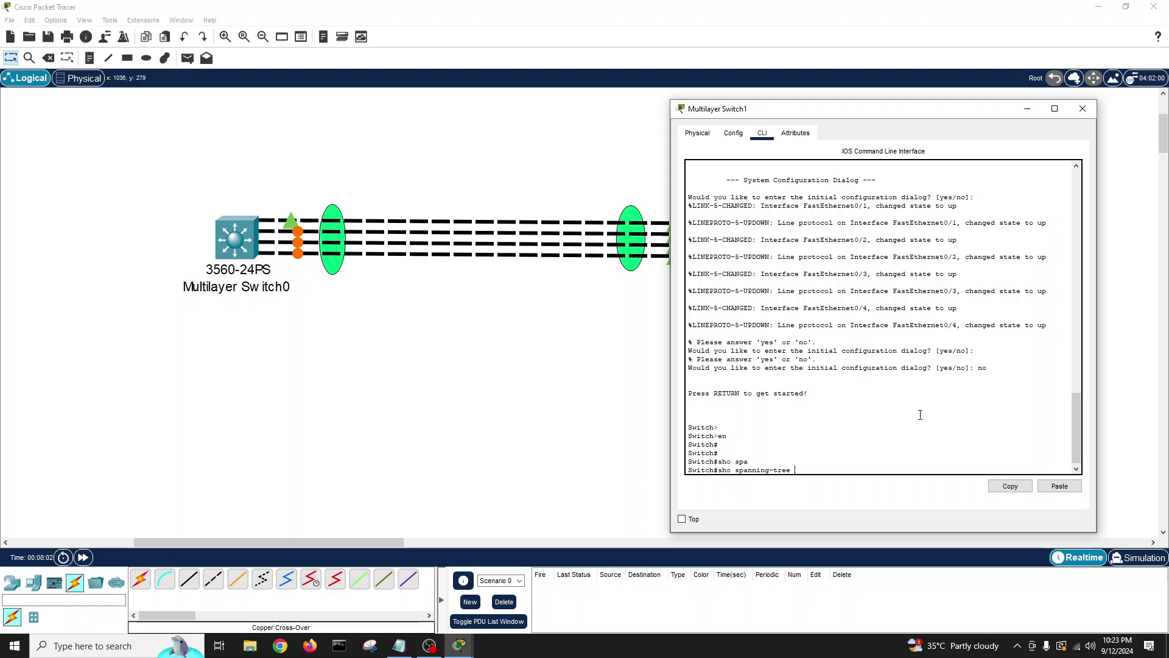
type("su")
key("Tab")
key("Return")
key("Return")
key("Return")
key("Return")
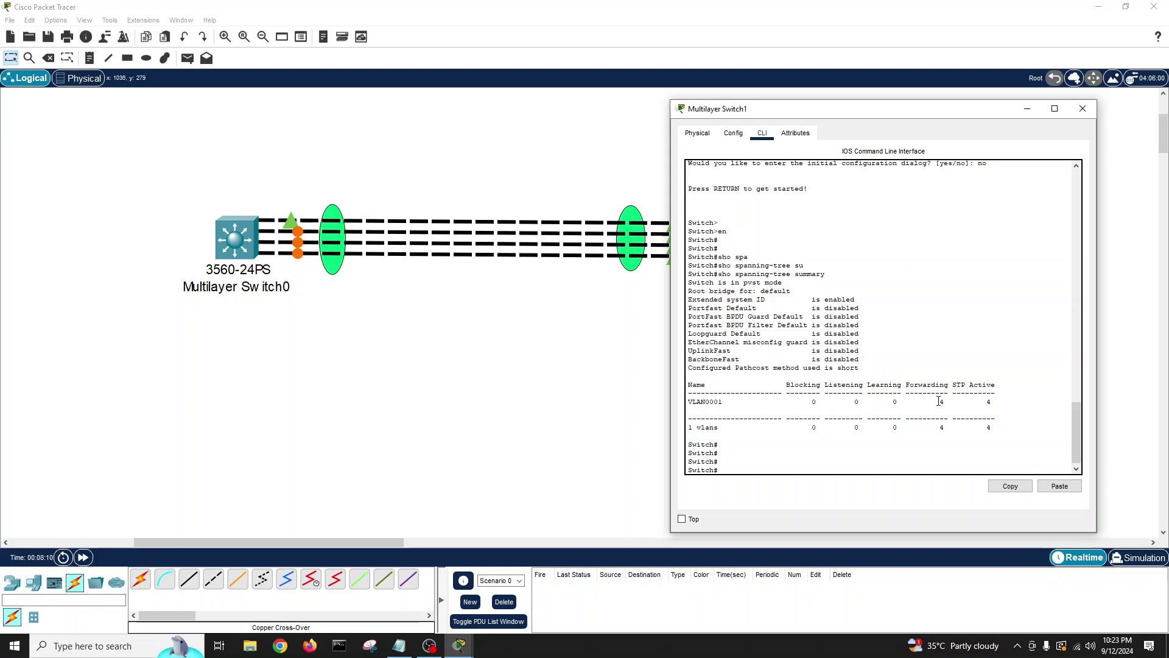
left_click(1072, 109)
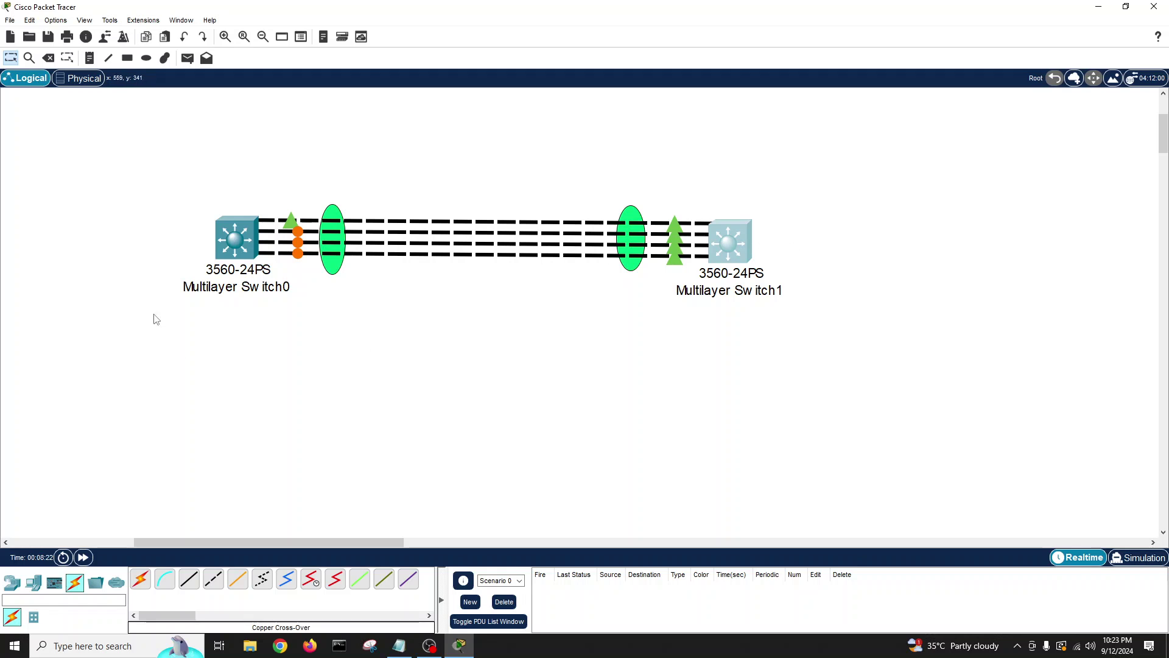
Reopen the command-line interface of Multilayer Switch0 with a fresh privileged EXEC prompt
left_click(246, 248)
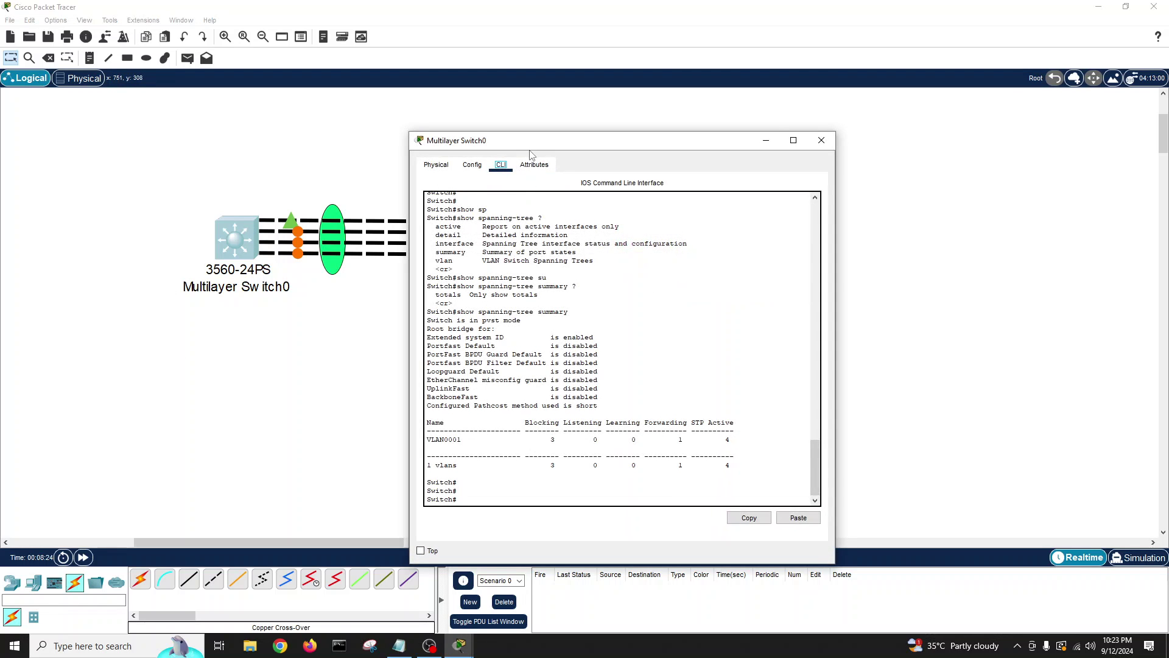
left_click_drag(531, 138, 557, 133)
left_click(587, 466)
key("Return")
key("Return")
key("Return")
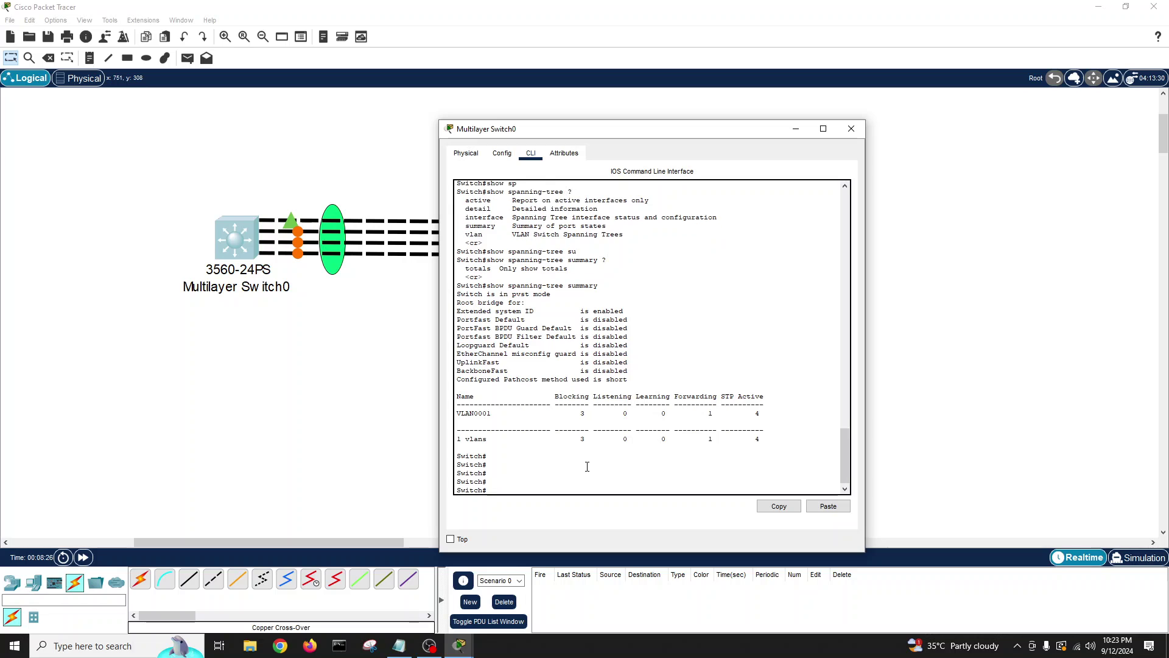
Run show int status on Multilayer Switch0 and examine the entries for ports Fa0/1 to Fa0/4
type("s")
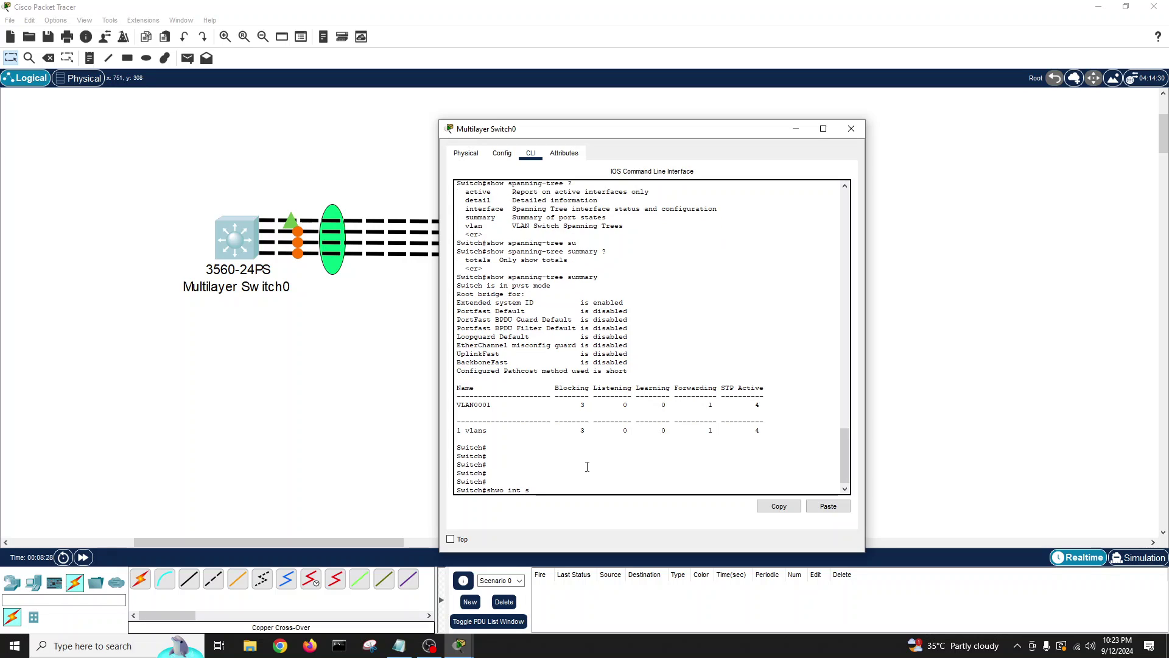
type("hwo int")
key("BackSpace")
key("BackSpace")
key("BackSpace")
key("BackSpace")
key("BackSpace")
key("BackSpace")
key("BackSpace")
key("BackSpace")
key("BackSpace")
type("show int statu")
key("Tab")
key("Return")
key("q")
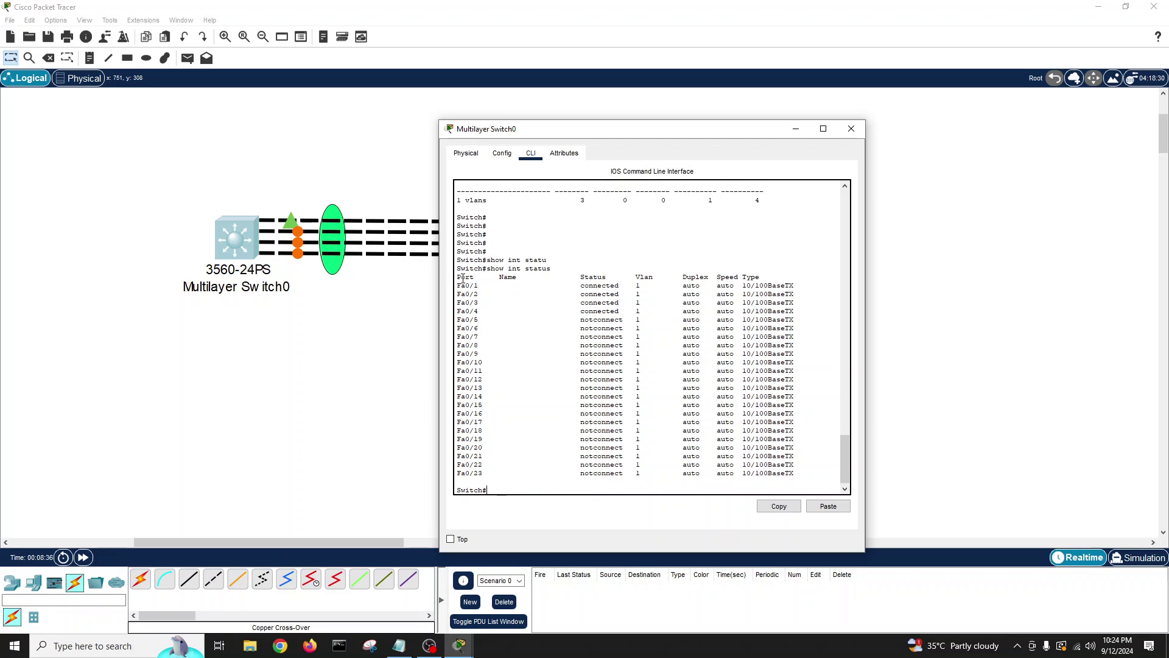
left_click_drag(458, 289, 796, 311)
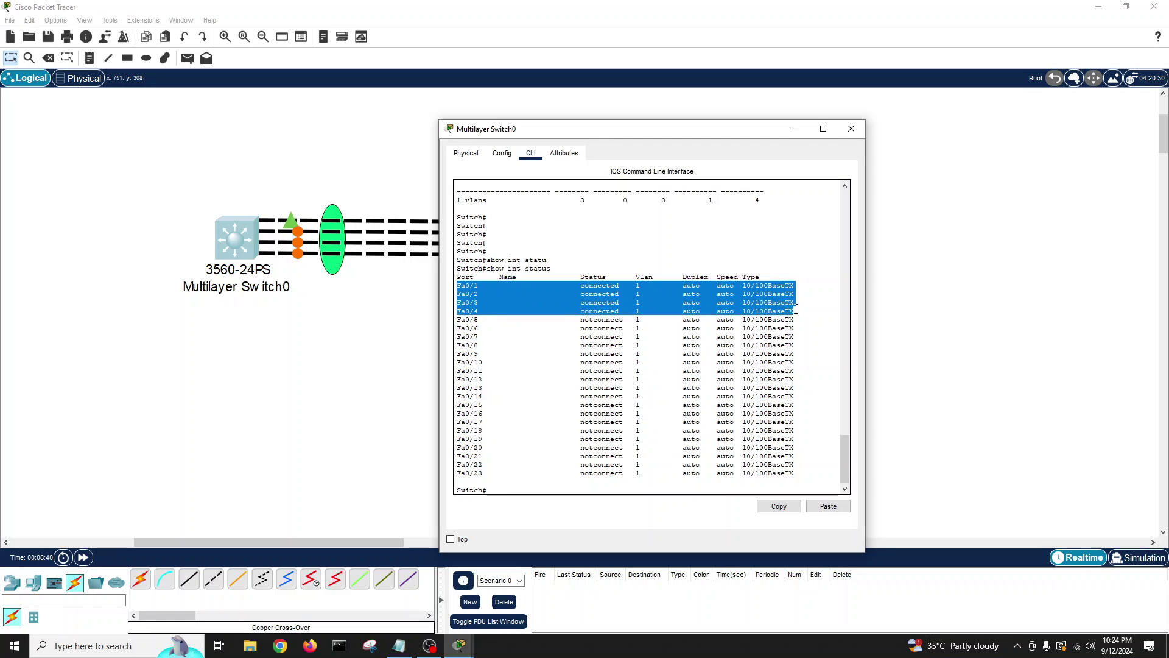
left_click(510, 485)
key("Return")
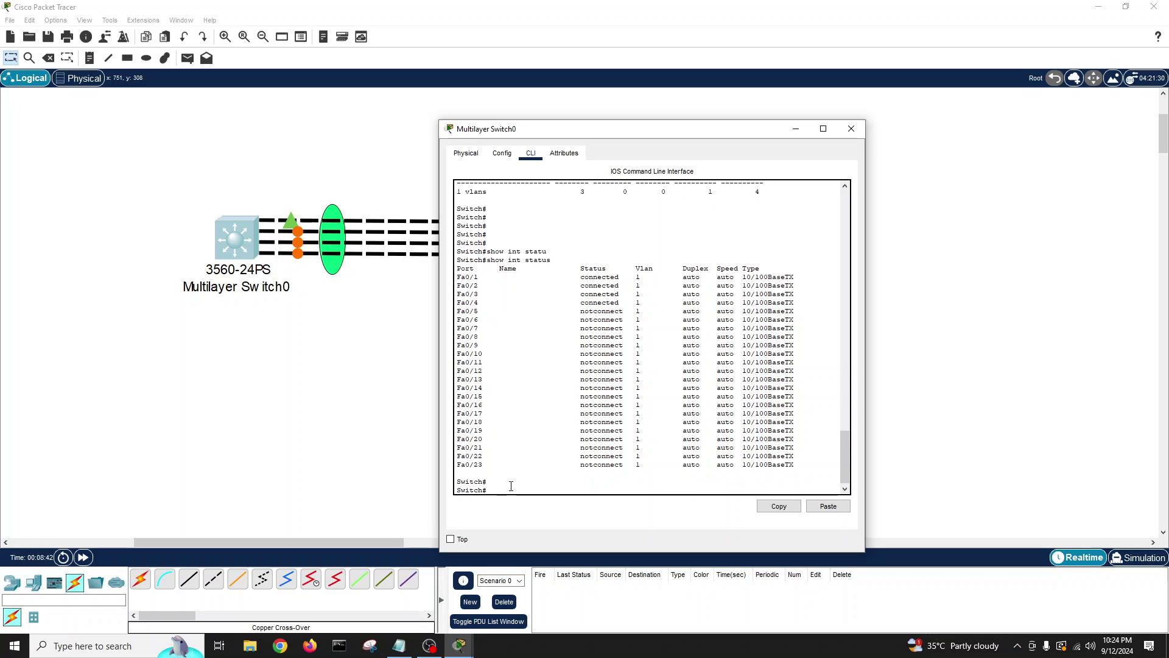
Enter global configuration mode on Multilayer Switch0, check the allowed port-channel numbers and create interface port-channel 1
type("conf t")
key("Return")
type("int")
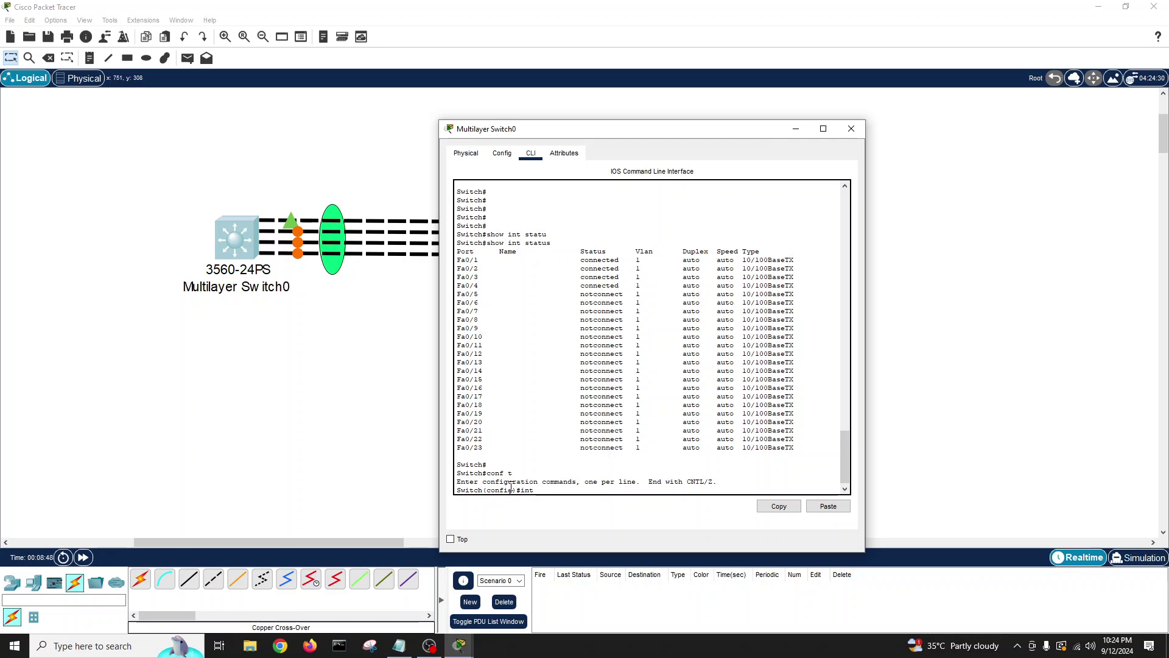
type(" por")
key("Tab")
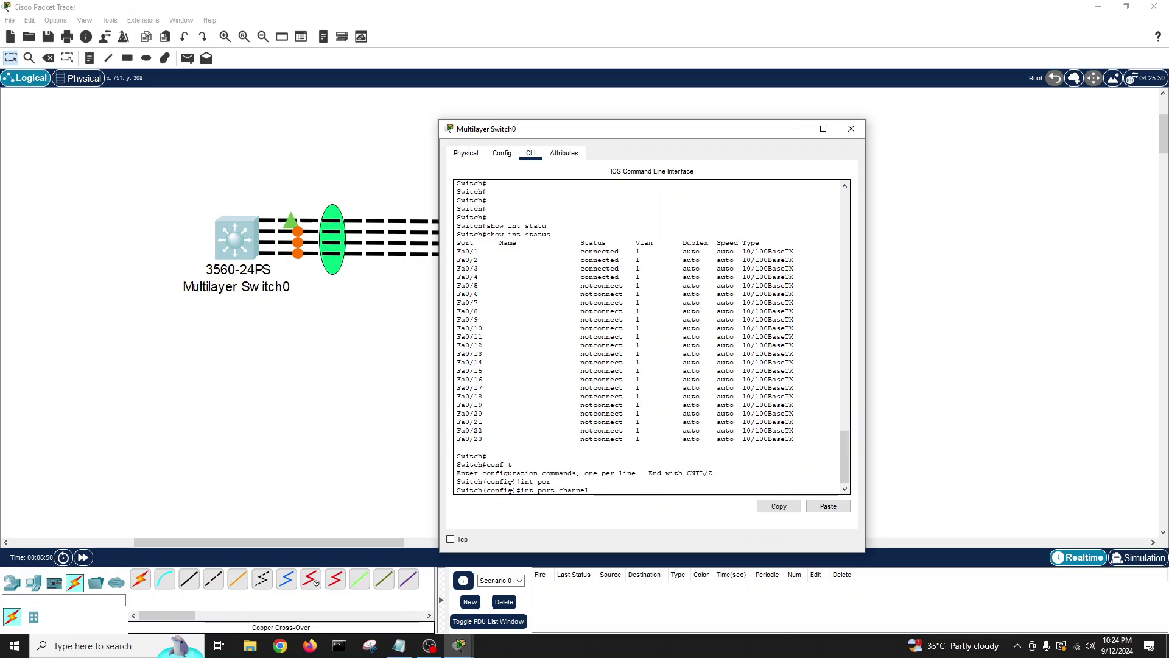
type("?")
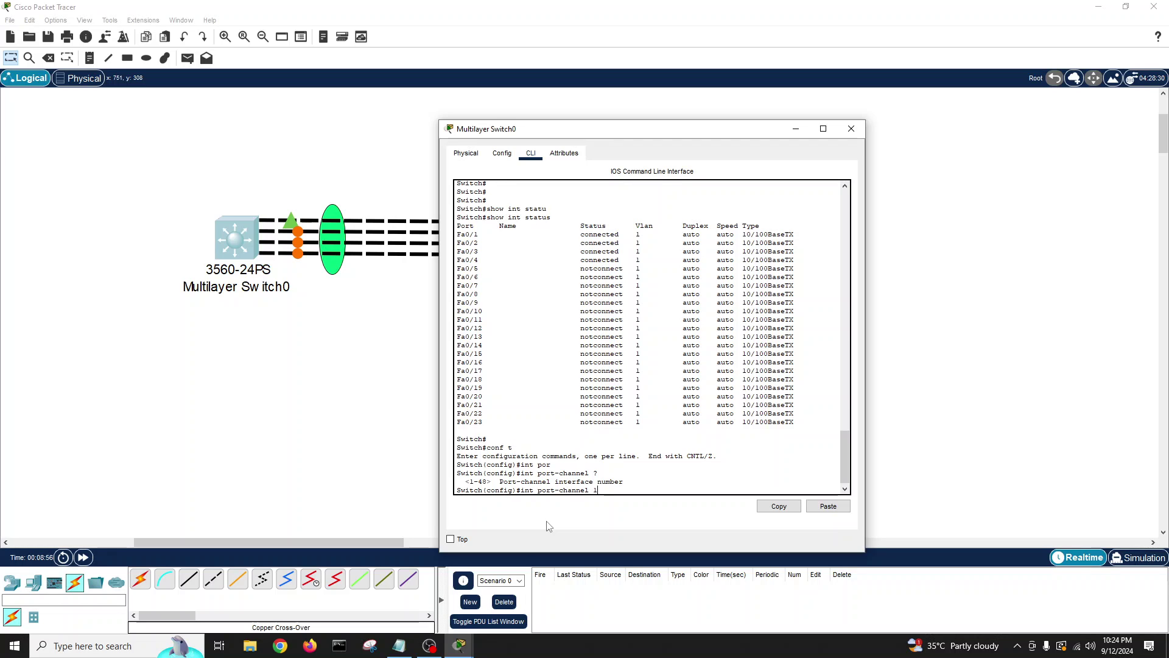
type("1")
type("?")
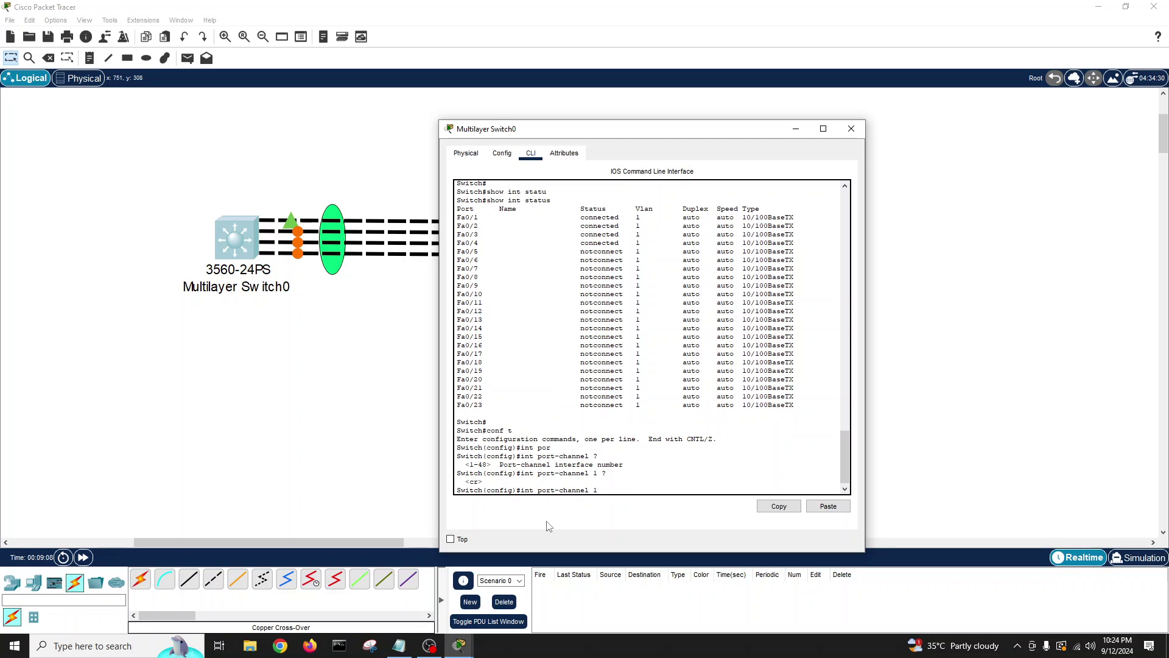
key("Return")
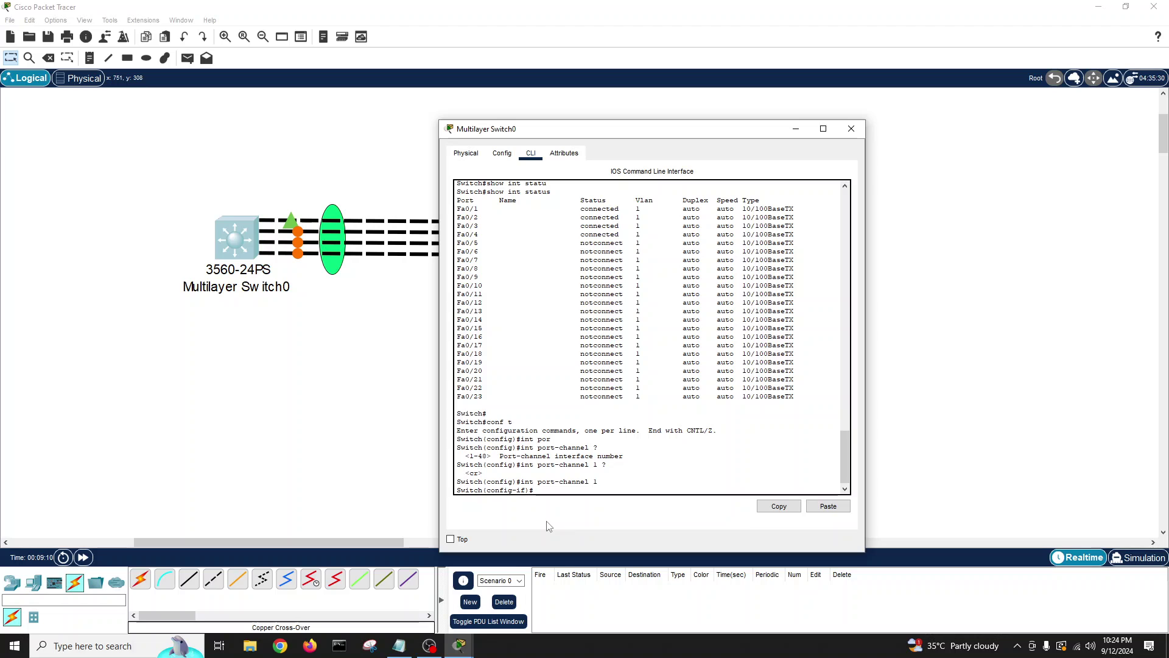
type("sw")
key("Tab")
type("mod")
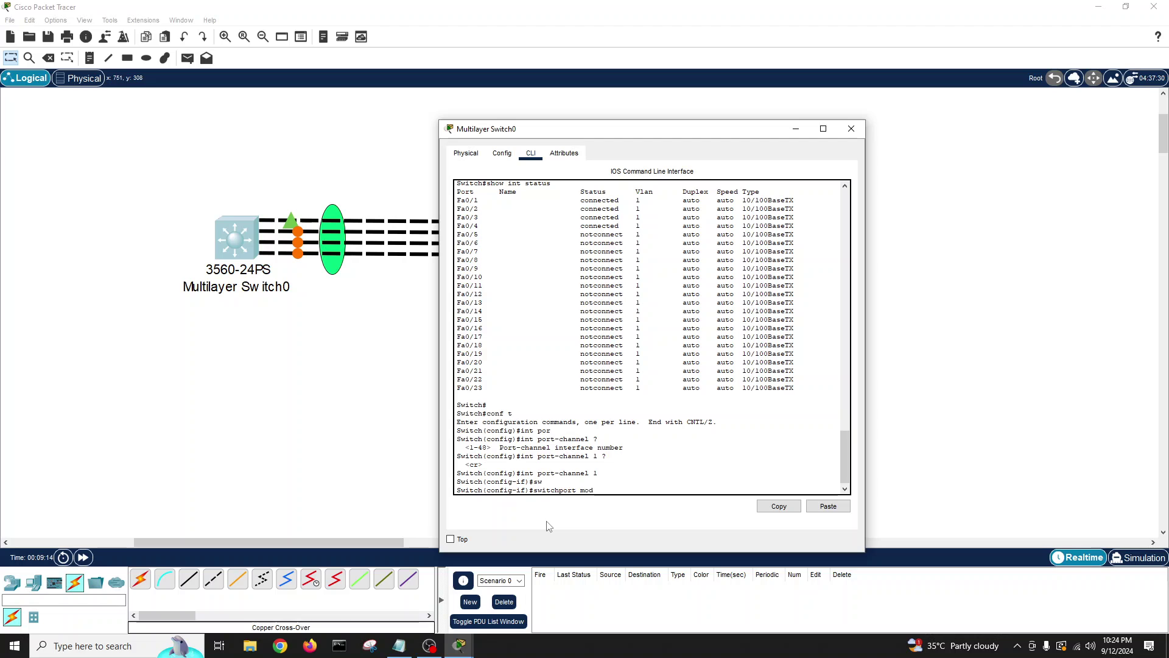
key("Tab")
key("BackSpace")
key("BackSpace")
key("BackSpace")
key("BackSpace")
key("BackSpace")
key("BackSpace")
key("BackSpace")
key("BackSpace")
key("BackSpace")
key("BackSpace")
key("BackSpace")
key("BackSpace")
key("BackSpace")
key("BackSpace")
key("BackSpace")
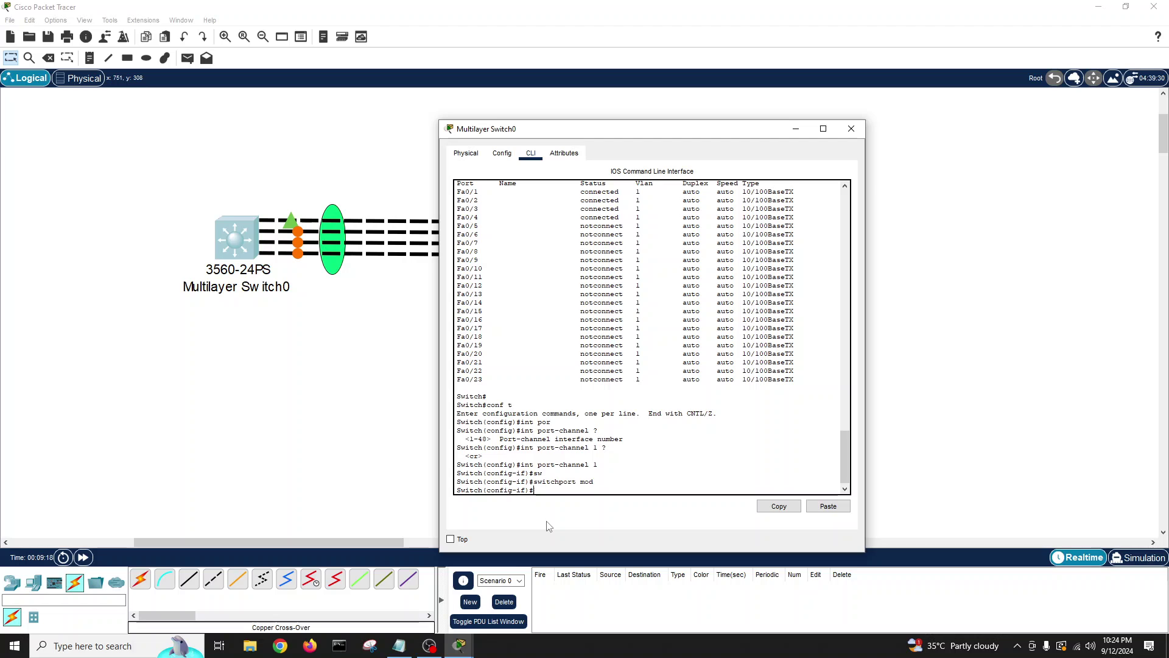
Leave the port-channel interface configuration and enter configuration of the interface range fastEthernet 0/1-4
type("exit")
key("Return")
key("Return")
type("int r")
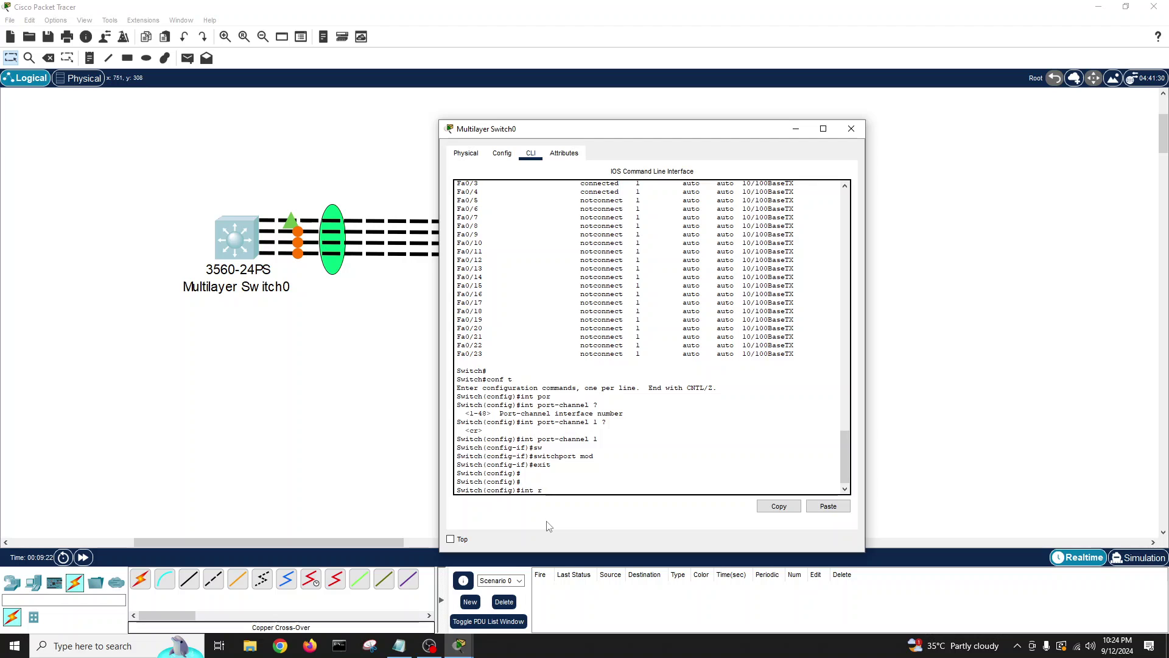
key("Tab")
type("f")
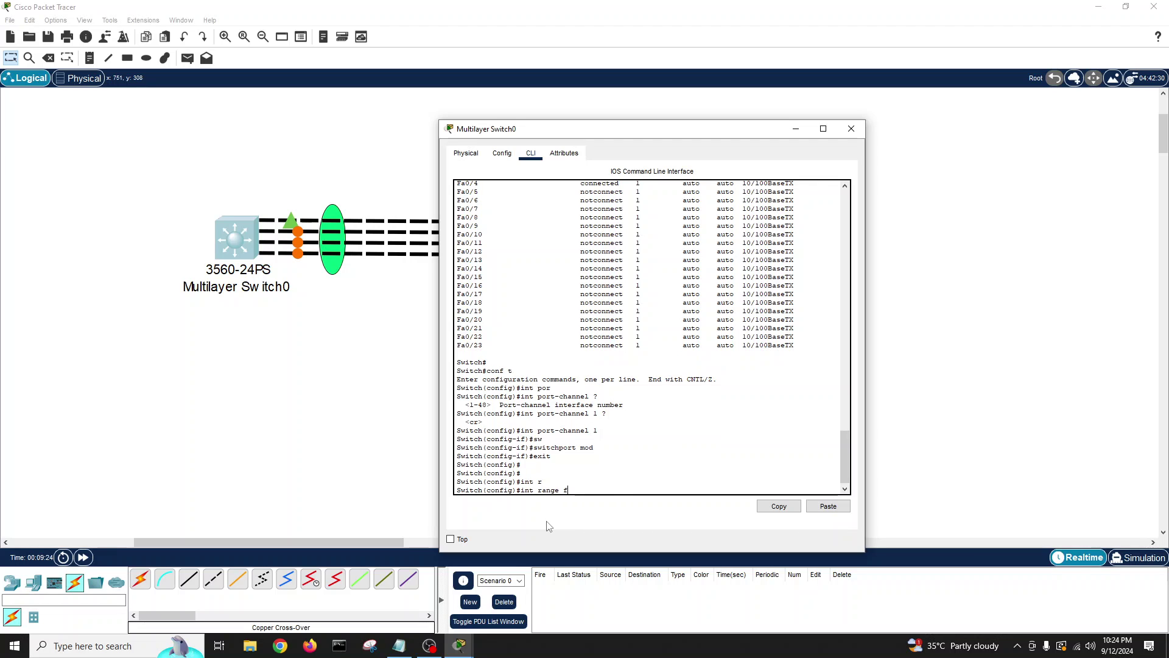
key("Tab")
type("0")
type("1-")
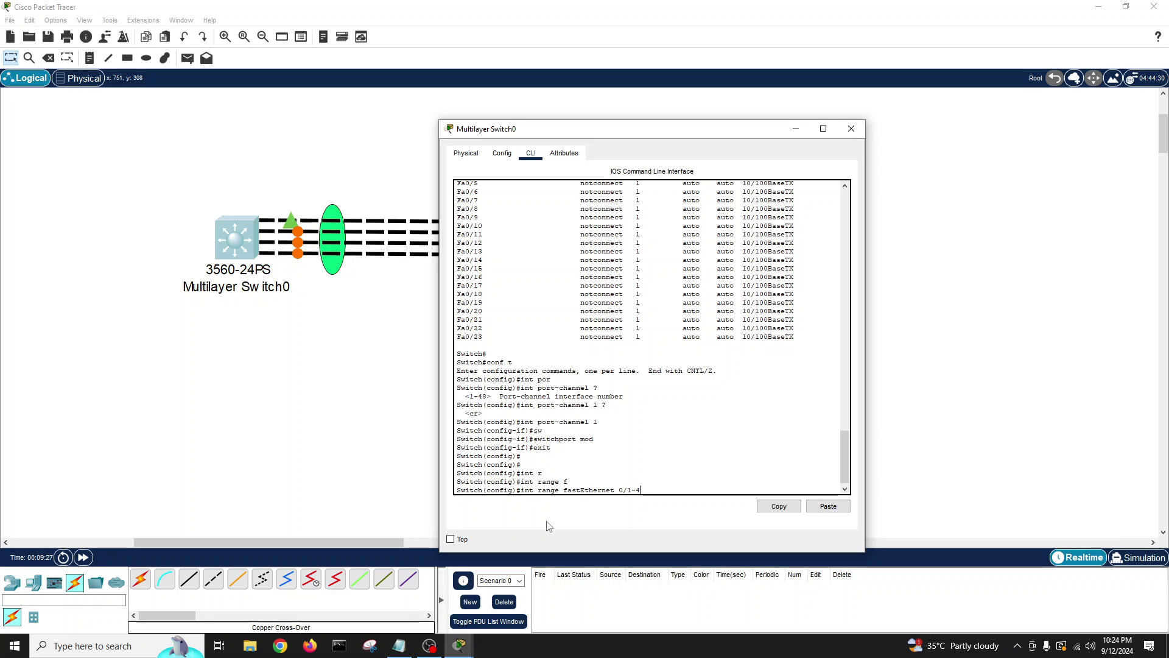
type("4")
key("Return")
List the EtherChannel modes available for channel-group 1 on the fastEthernet 0/1-4 range
type("ch(config-if-range)#ch")
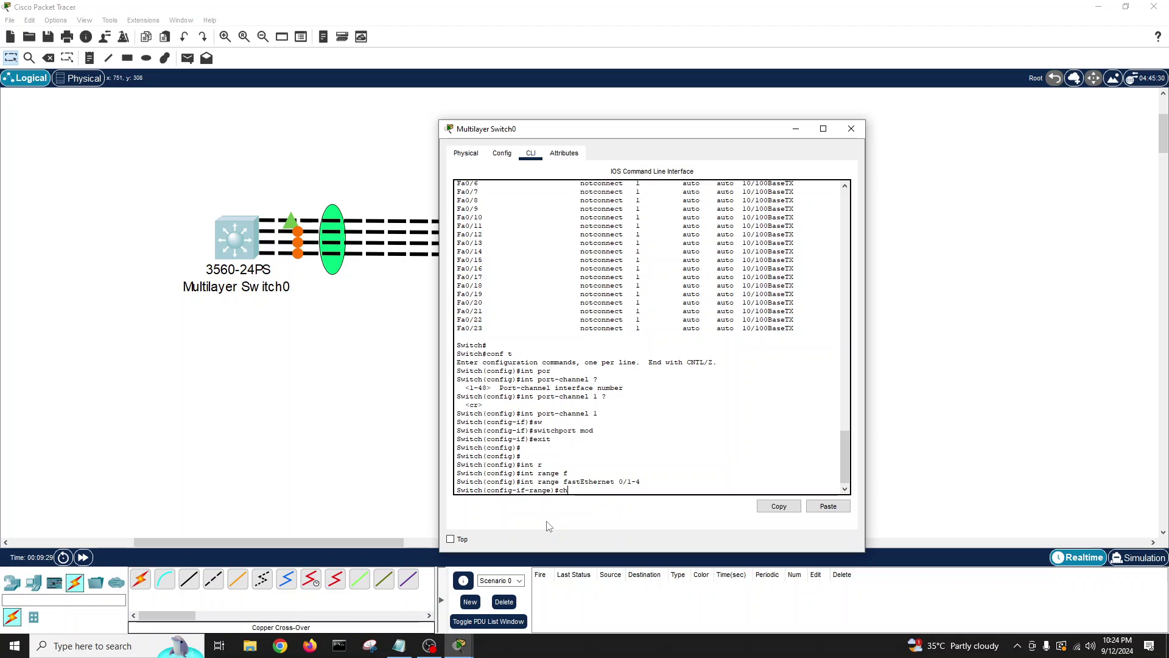
key("Tab")
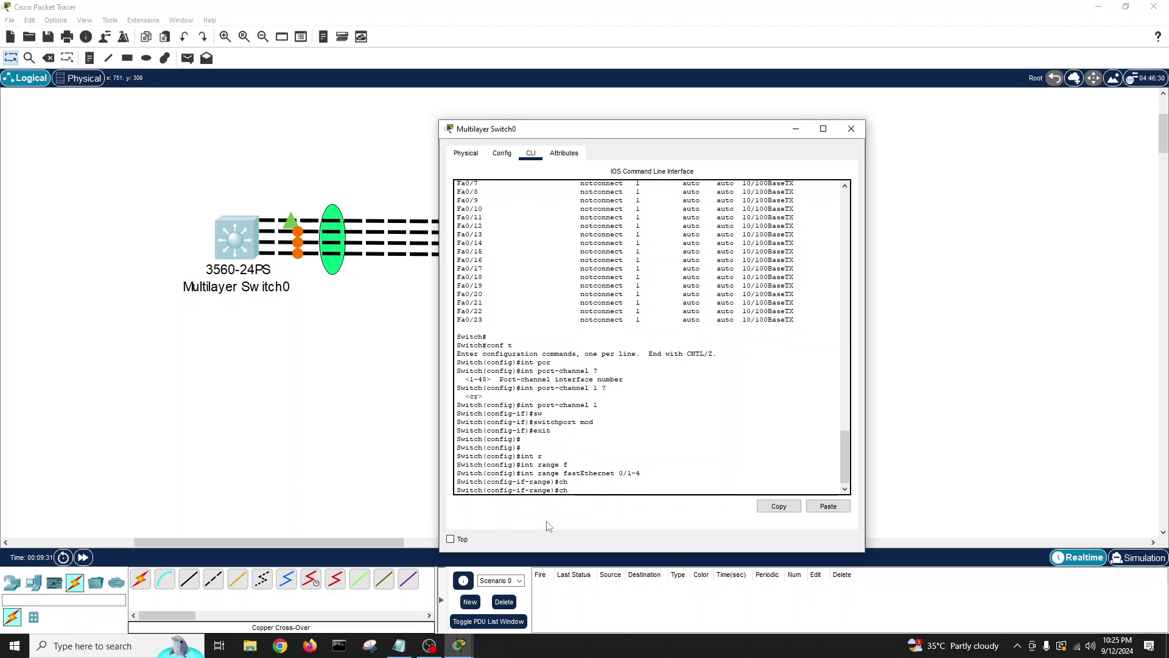
type("annel-group")
key("Tab")
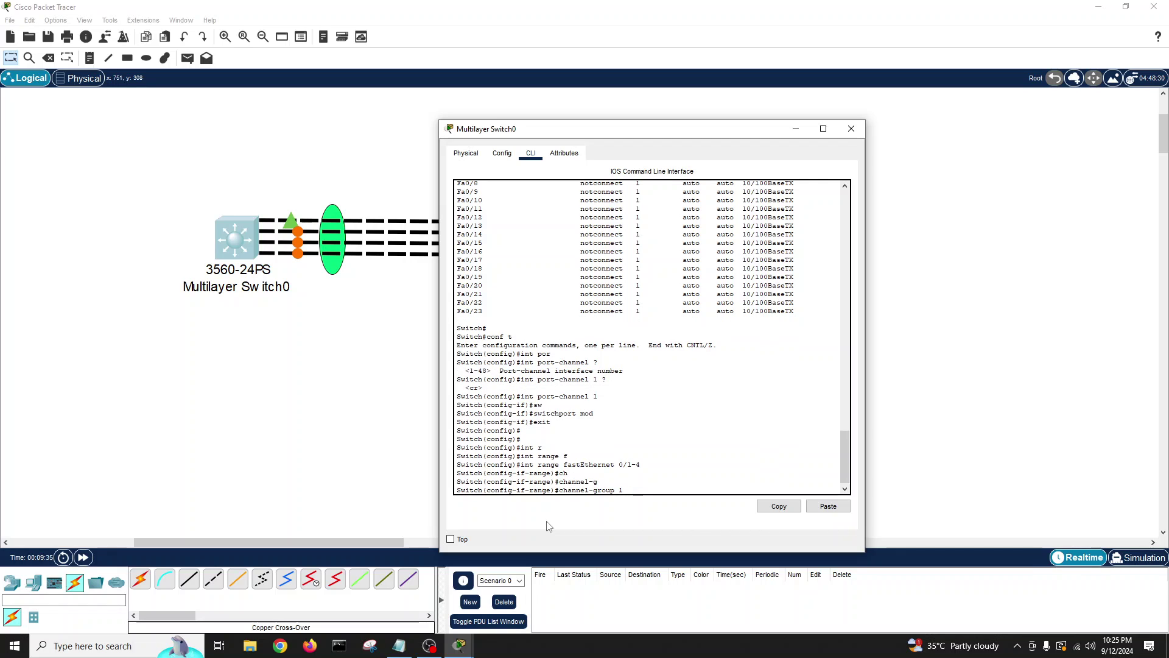
type("1 ?mo")
key("Tab")
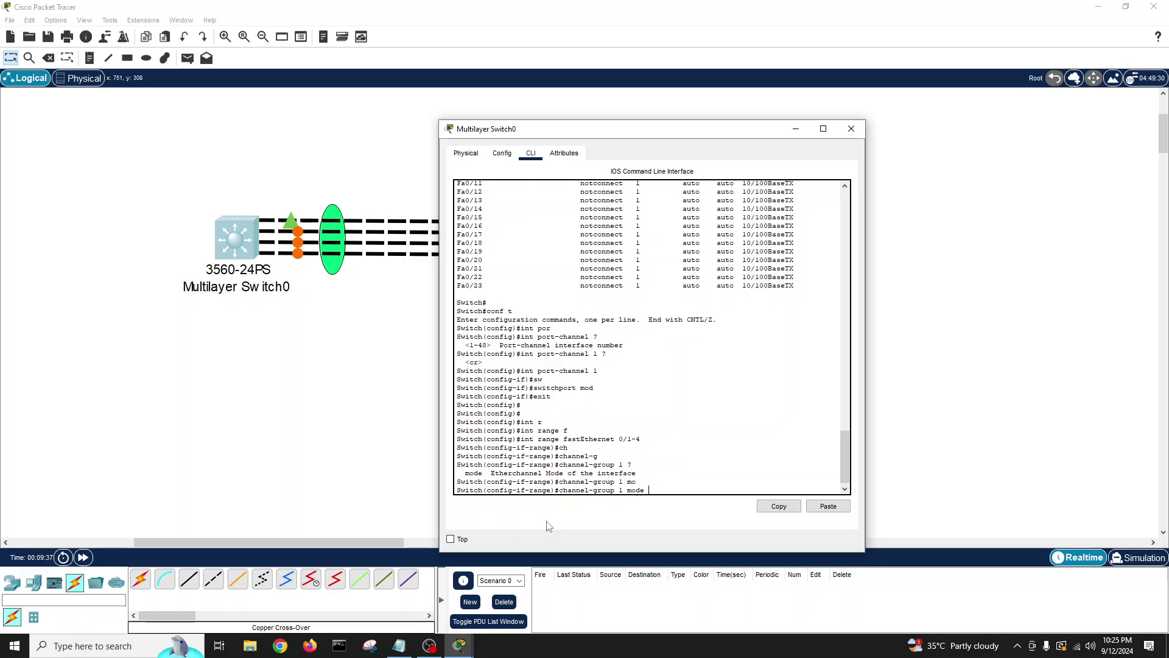
type("?")
Assign the fastEthernet 0/1-4 range to the EtherChannel with channel-group 1 mode active, enabling LACP unconditionally
type("ac")
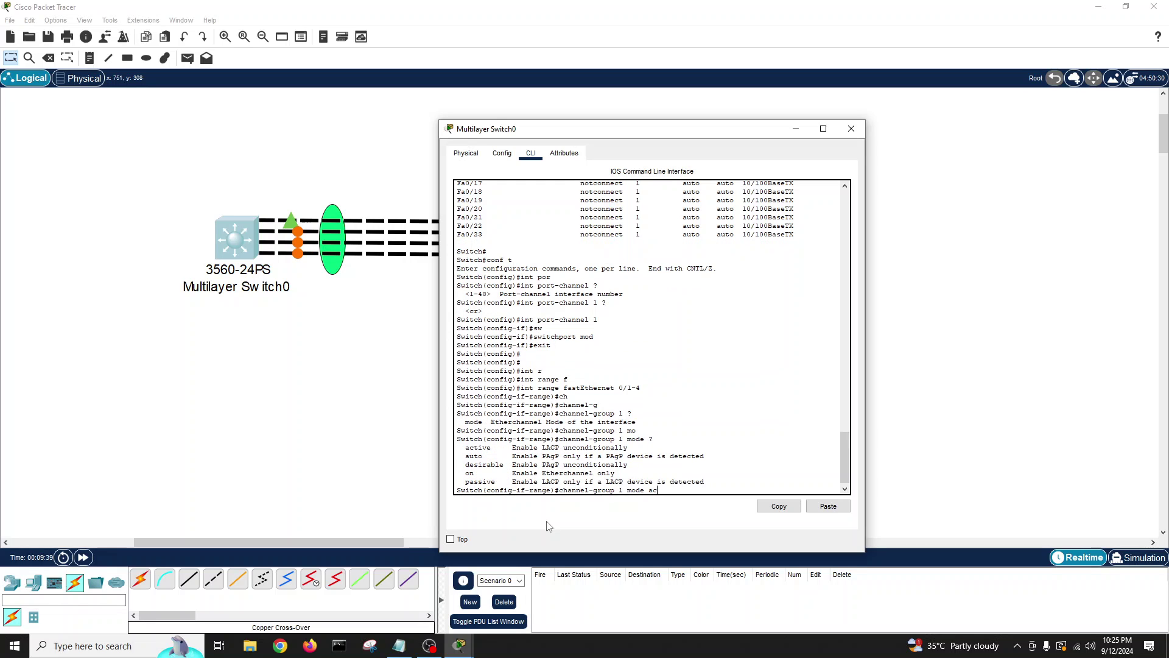
left_click_drag(537, 447, 565, 447)
left_click(662, 490)
type("tive ?")
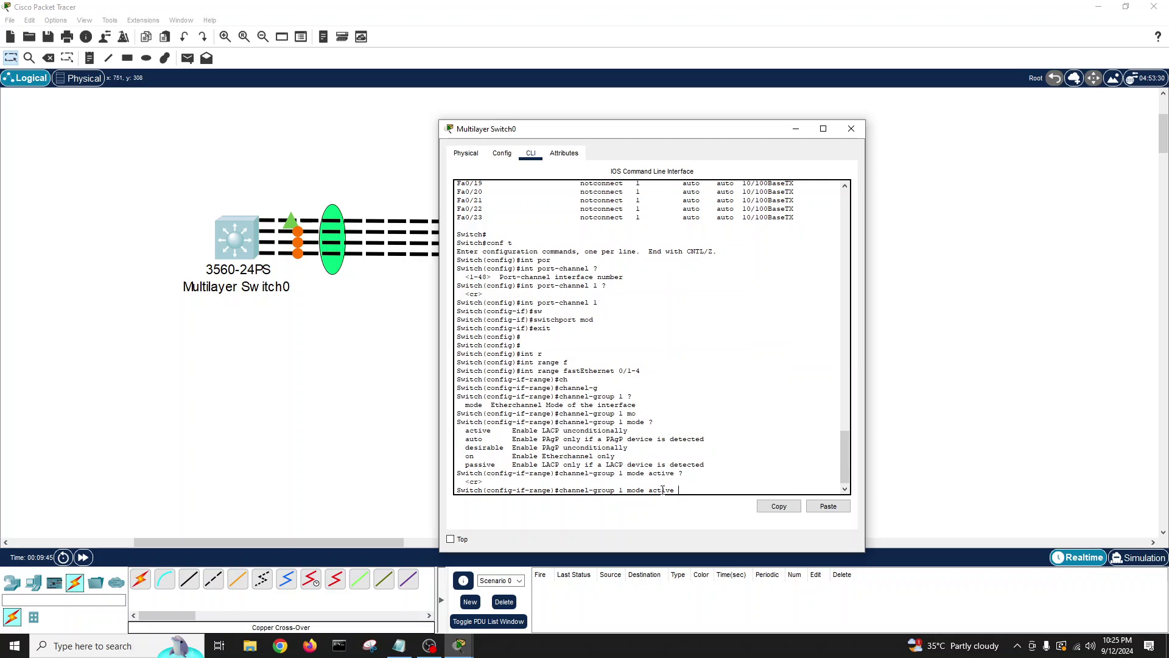
key("Return")
key("Return")
key("Return")
key("Return")
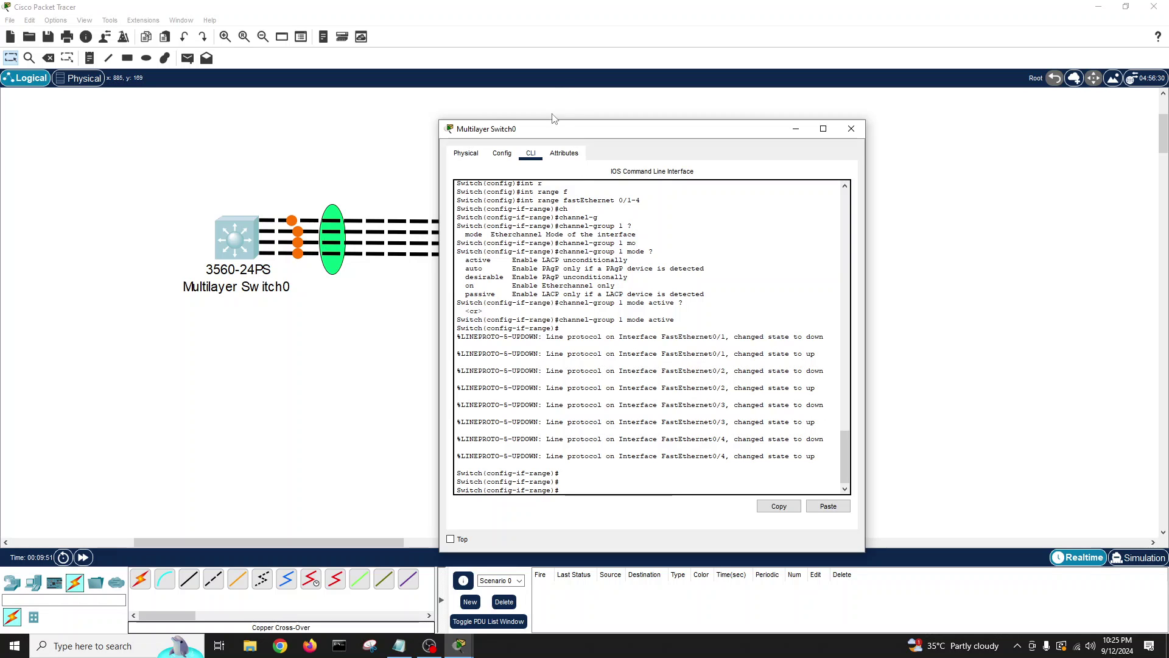
mouse_move(548, 131)
left_mouse_down()
mouse_move(887, 167)
mouse_move(872, 152)
mouse_move(694, 147)
mouse_move(541, 126)
left_mouse_up()
key("Return")
key("Return")
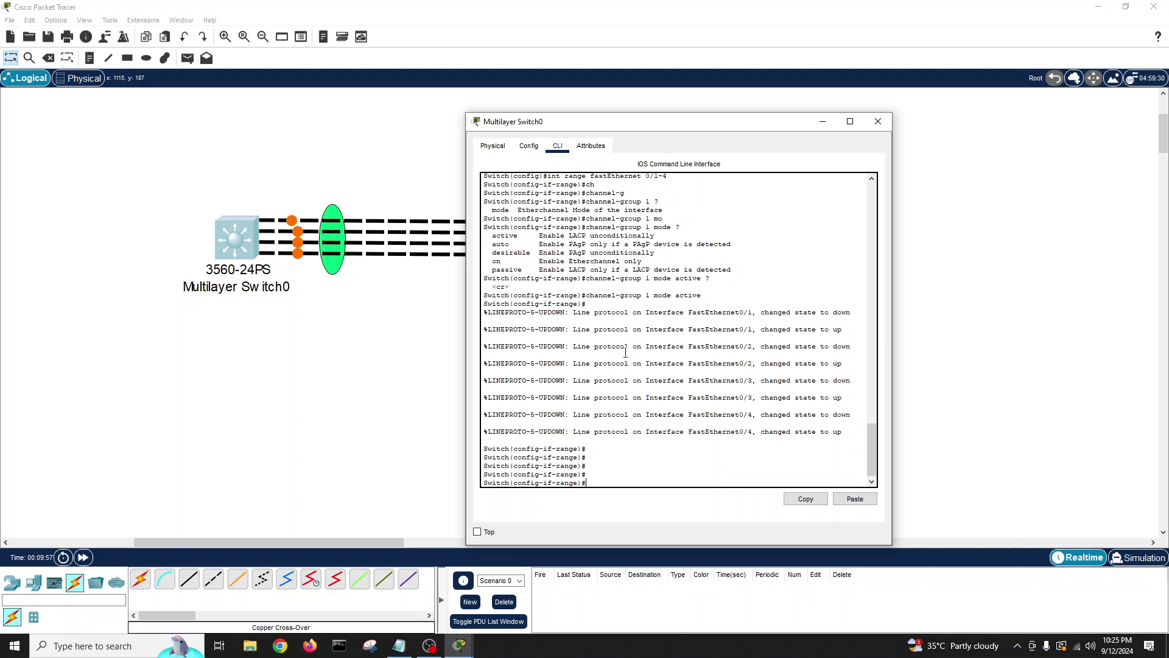
Exit the interface range and global configuration modes back to privileged EXEC mode on Multilayer Switch0
type("exit")
key("Return")
type("e")
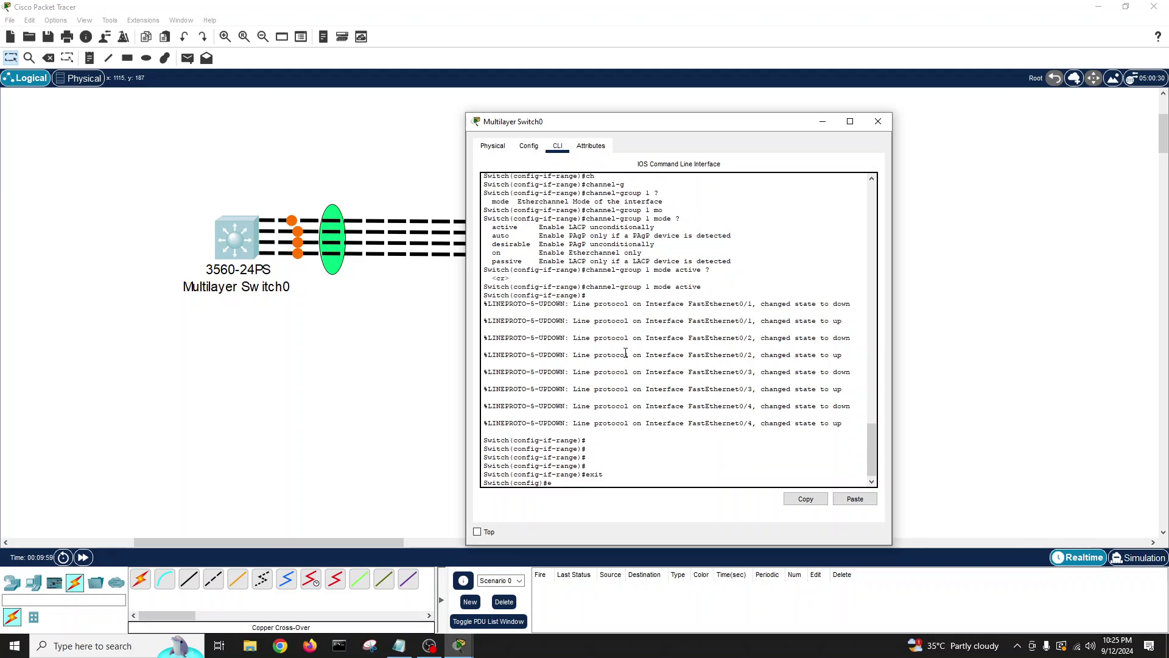
type("xit")
key("Return")
key("Return")
Save the configuration of Multilayer Switch0 with write memory
type("wri")
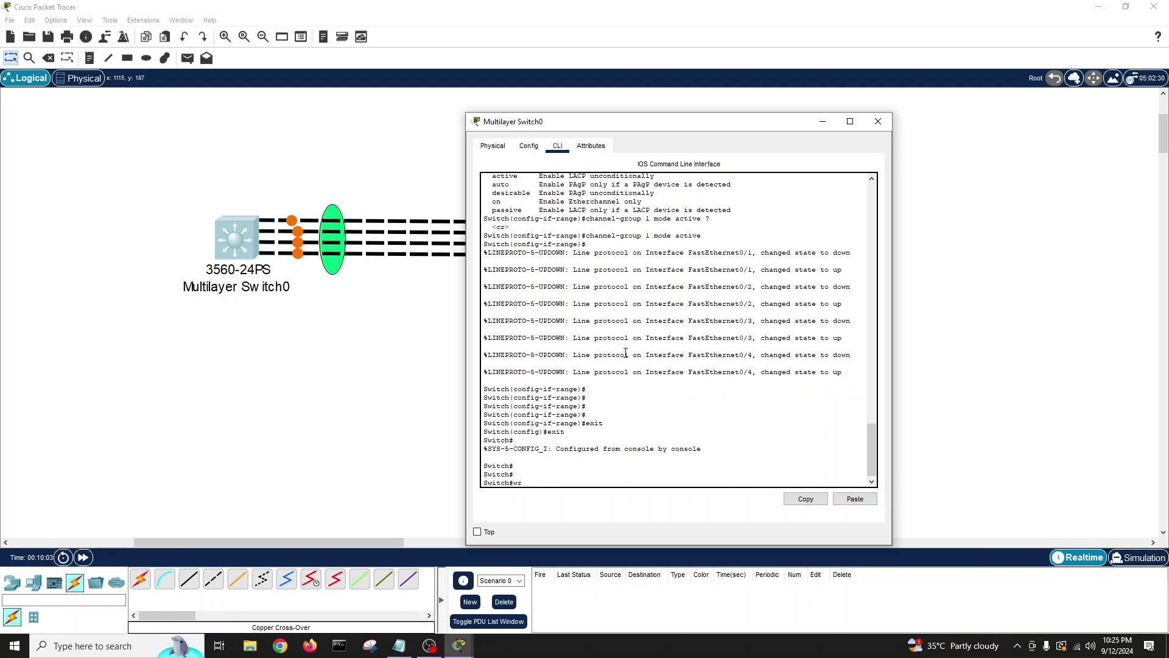
key("Tab")
type("me")
key("Tab")
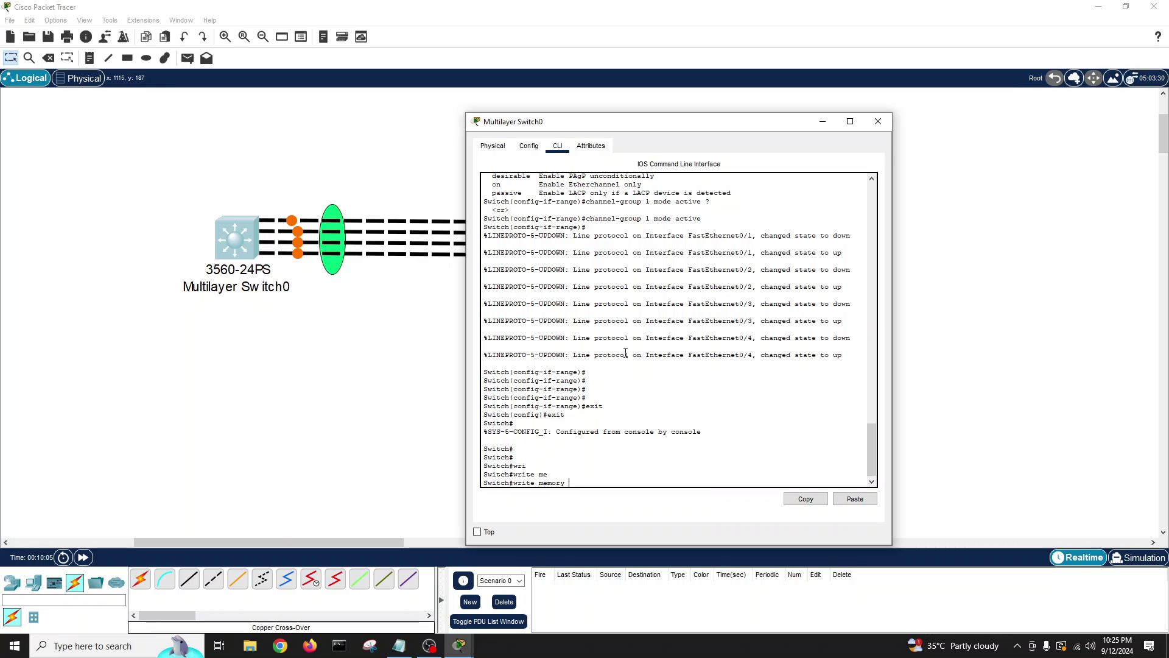
key("Return")
key("Return")
key("Return")
key("Return")
Display the EtherChannel summary on Multilayer Switch0 and examine the protocol and member ports of channel group 1
type("show ")
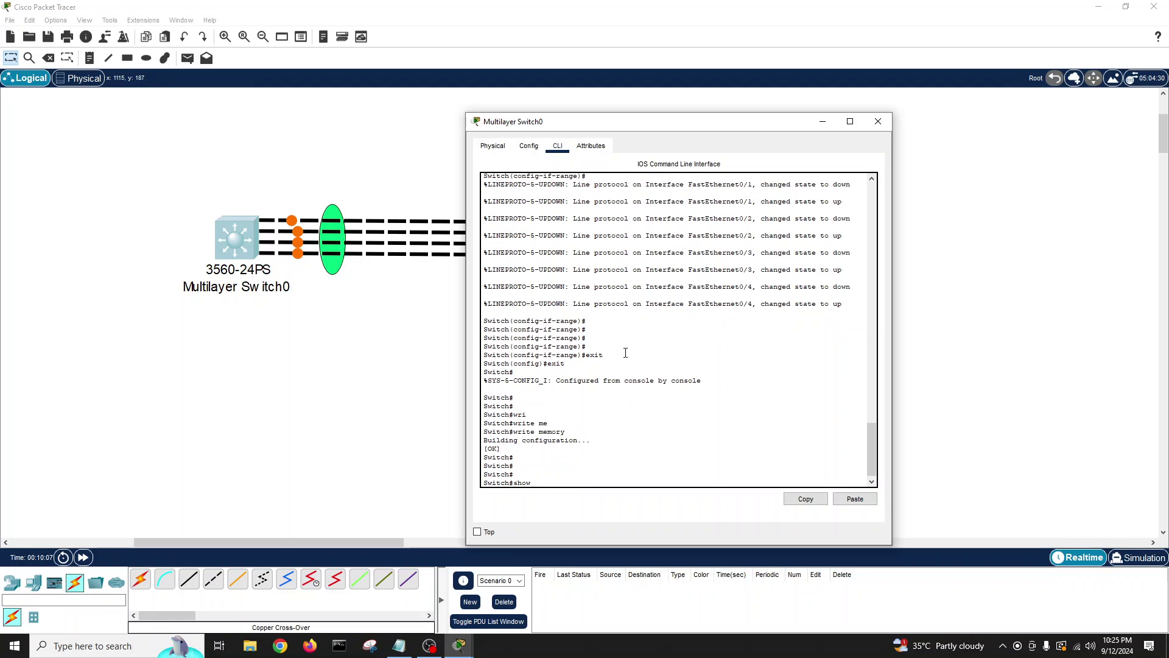
type("eth")
key("Tab")
type("c")
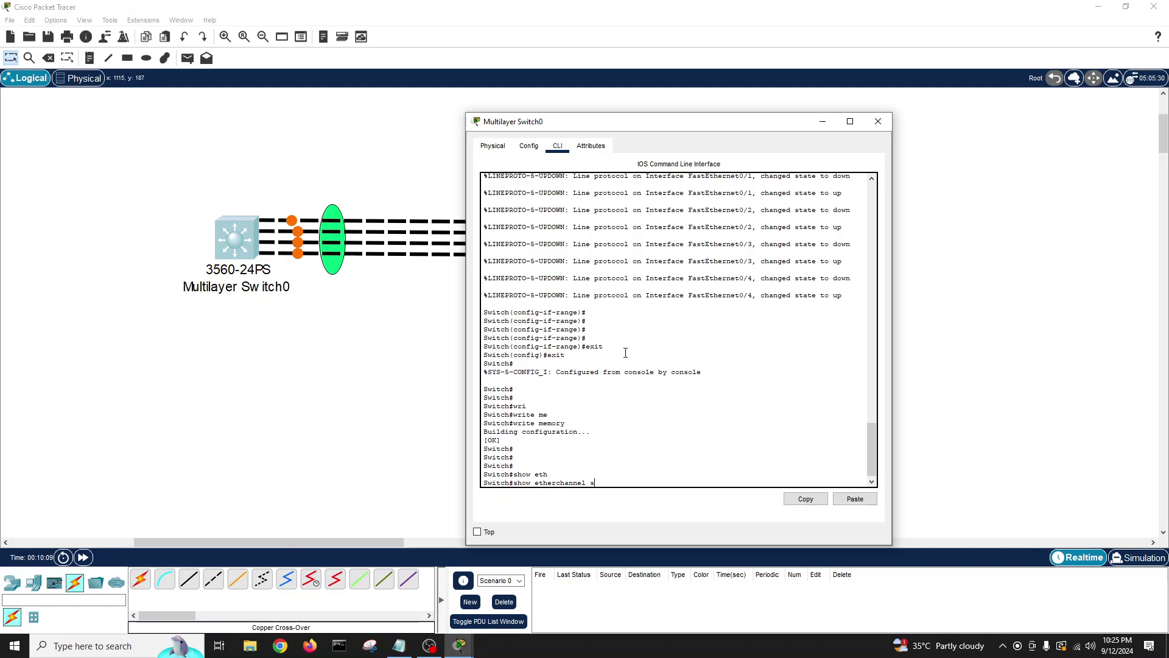
type("u")
key("Tab")
key("Return")
key("Return")
key("Return")
key("Return")
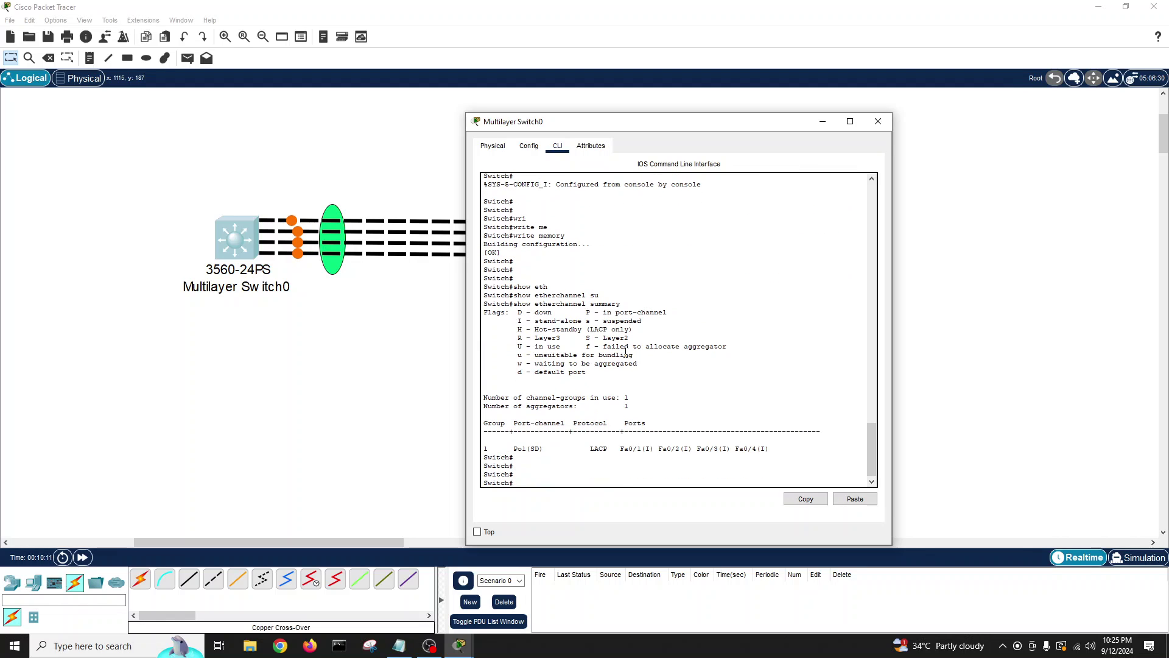
left_click_drag(586, 449, 609, 449)
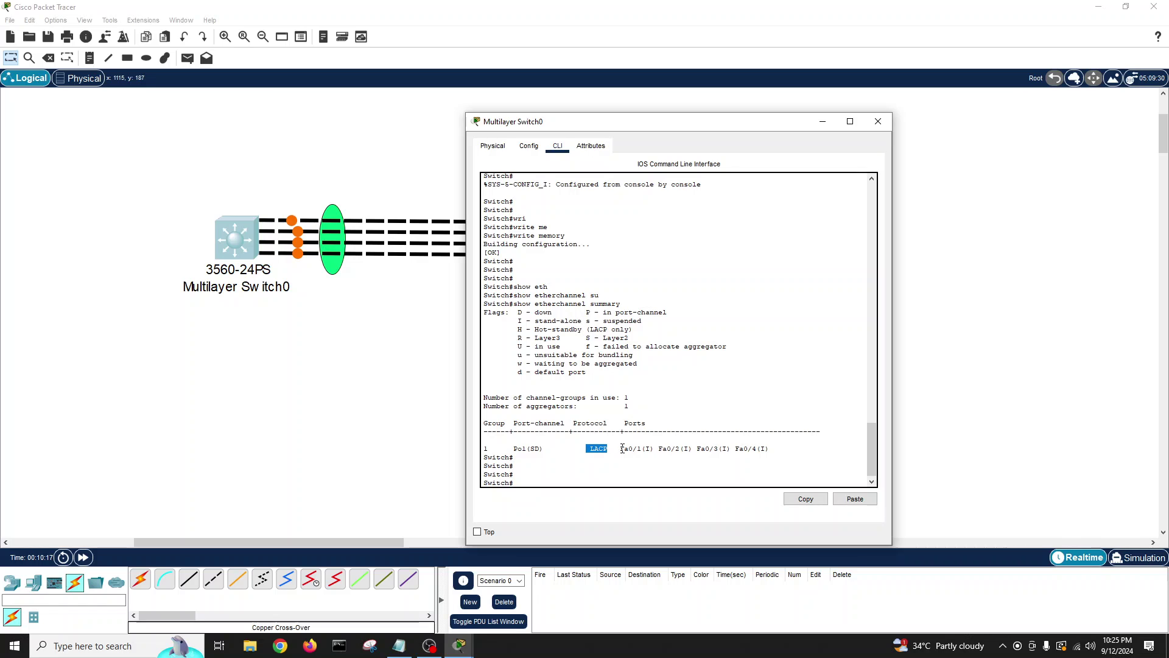
left_click_drag(620, 448, 774, 448)
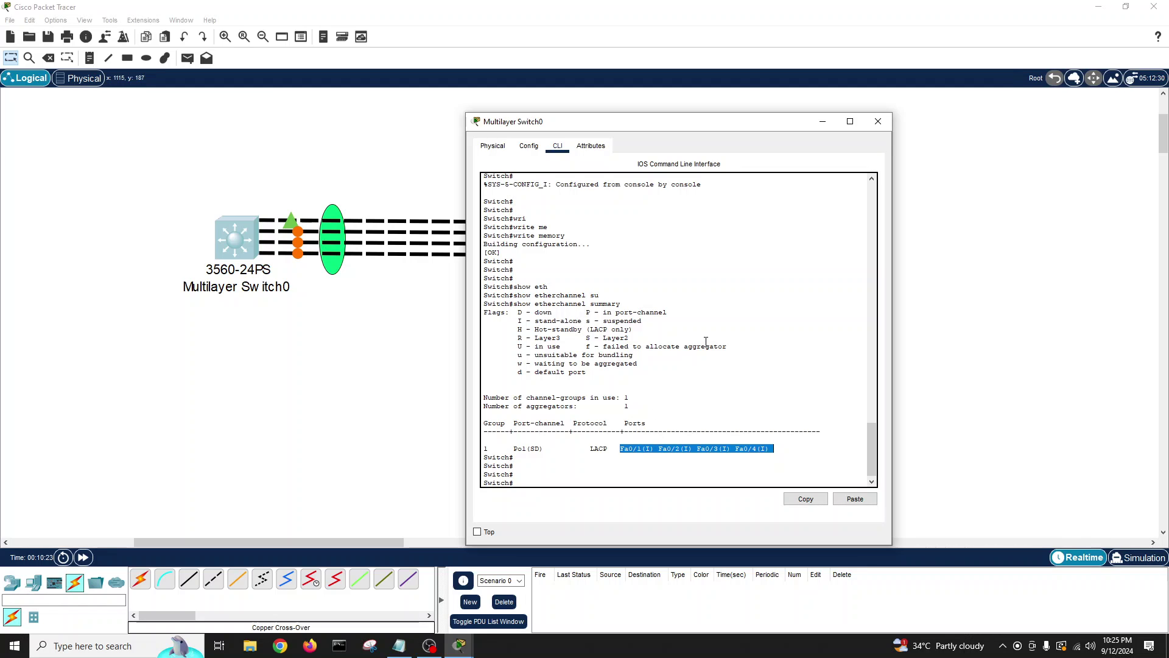
left_click(575, 475)
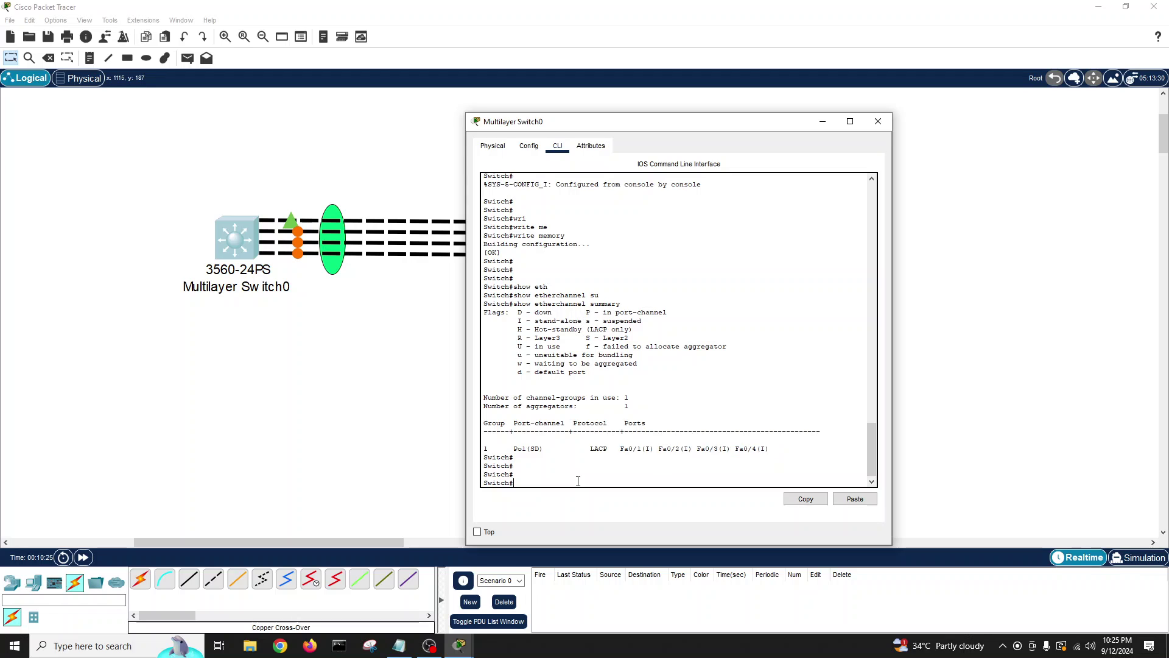
Recheck the EtherChannel summary on Multilayer Switch0, then close its configuration window
key("Up")
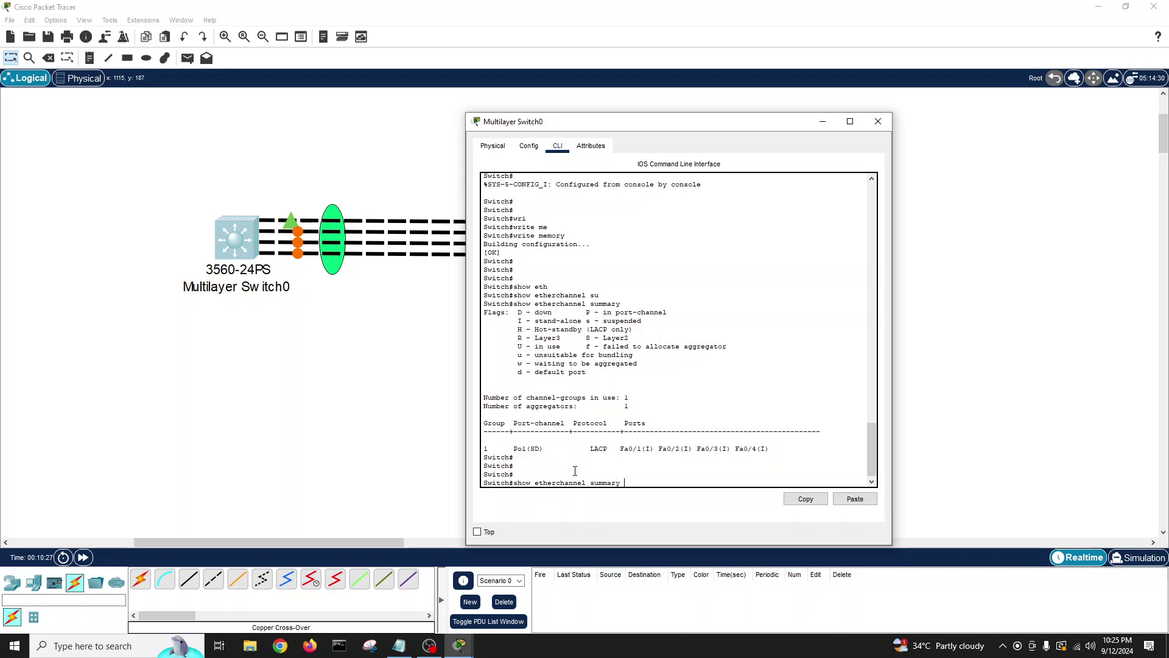
key("Return")
key("Return")
key("Return")
key("Return")
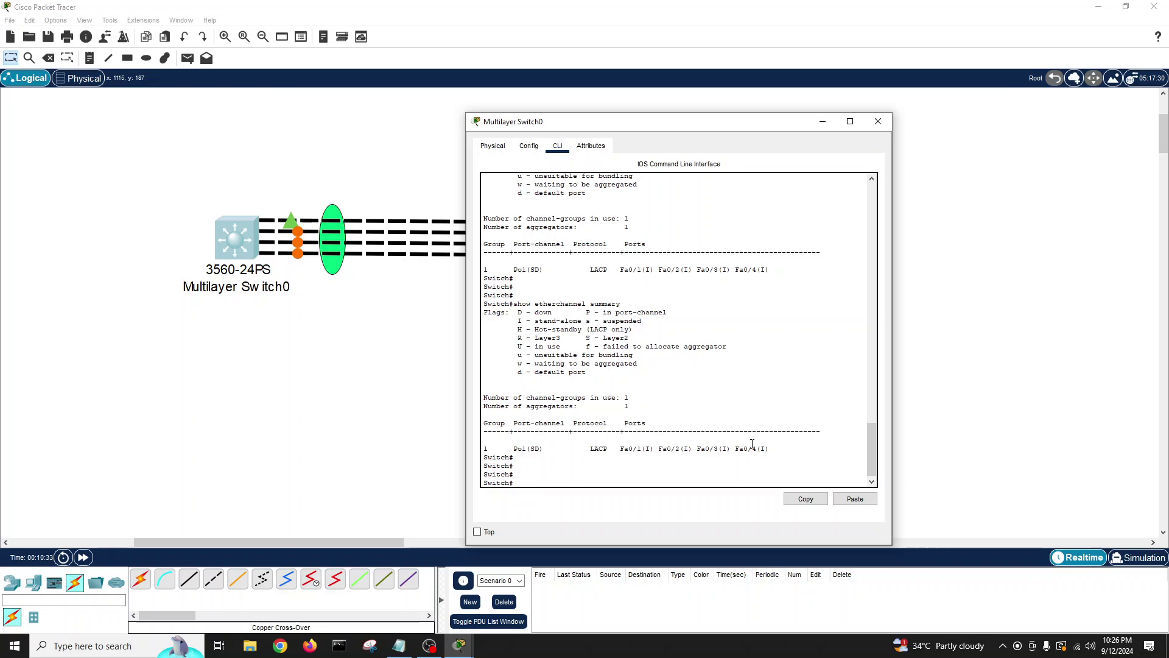
left_click(877, 122)
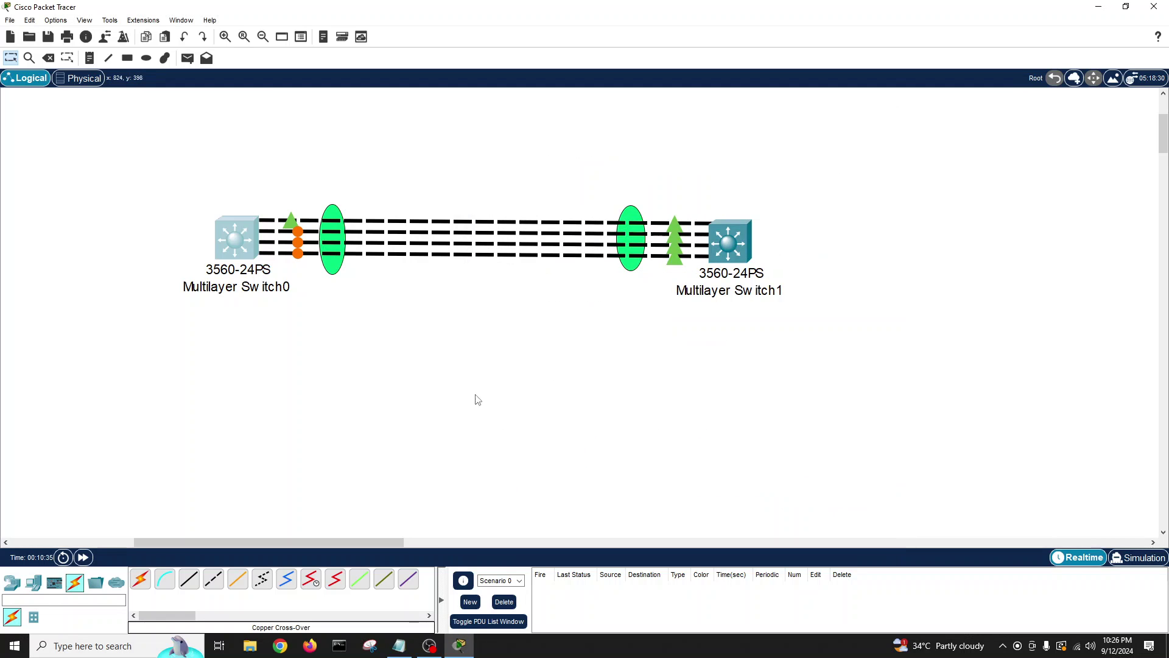
Create the port-channel 1 interface on Multilayer Switch1 and return to global configuration mode
left_click(725, 244)
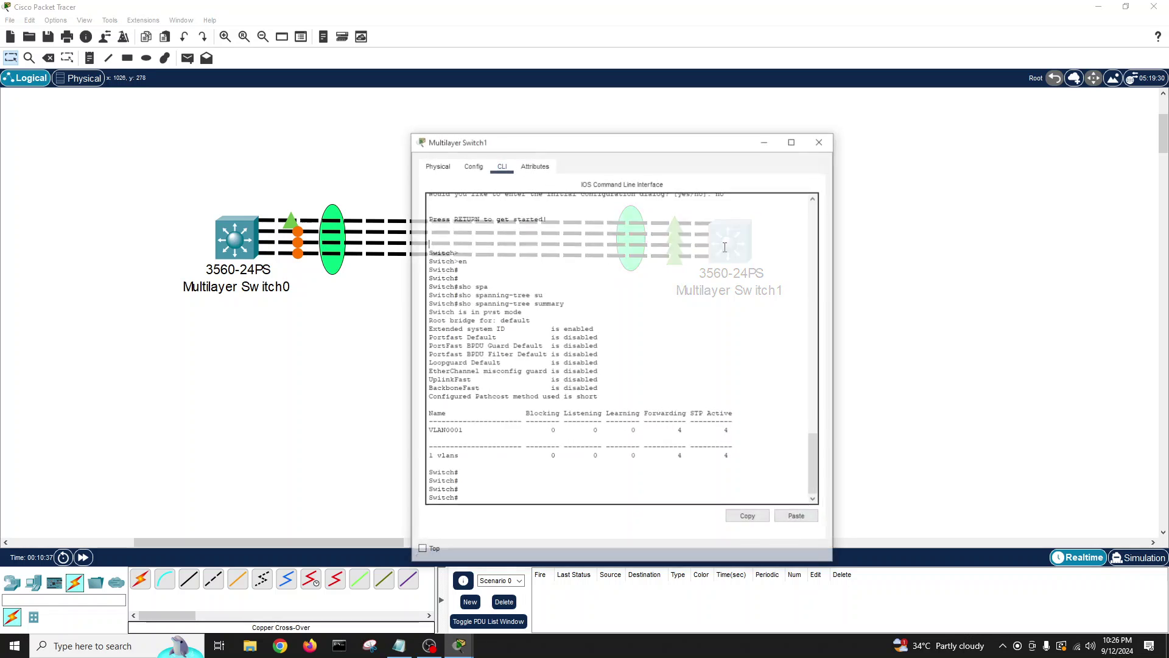
left_click_drag(581, 143, 664, 140)
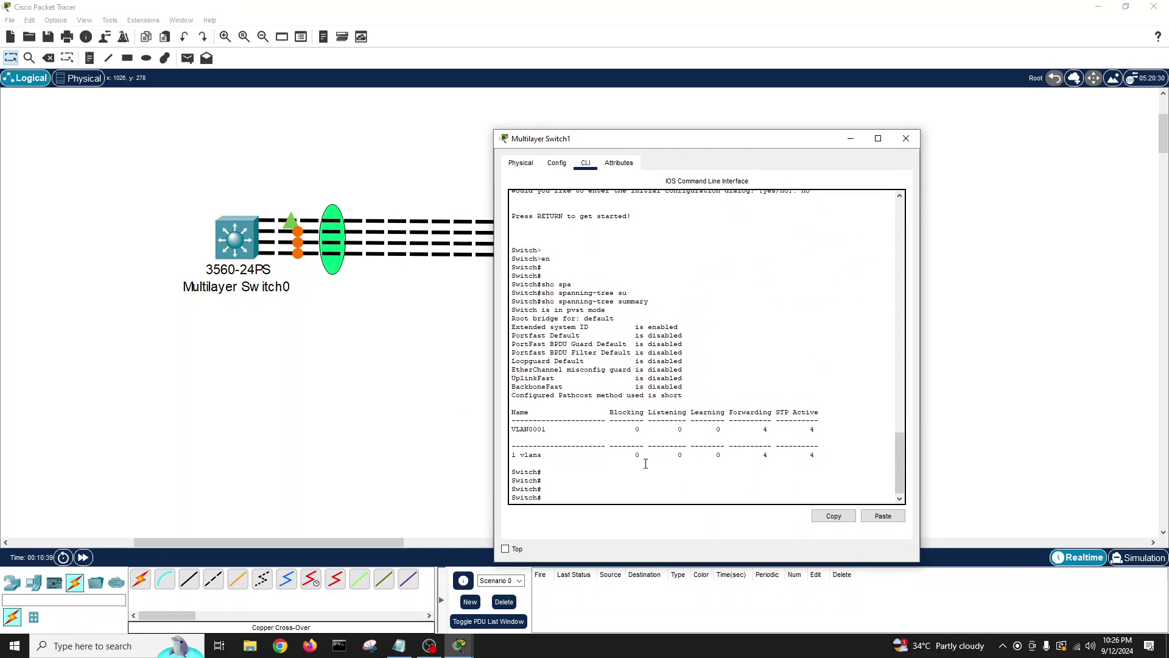
type("conf t")
key("Return")
type("int p")
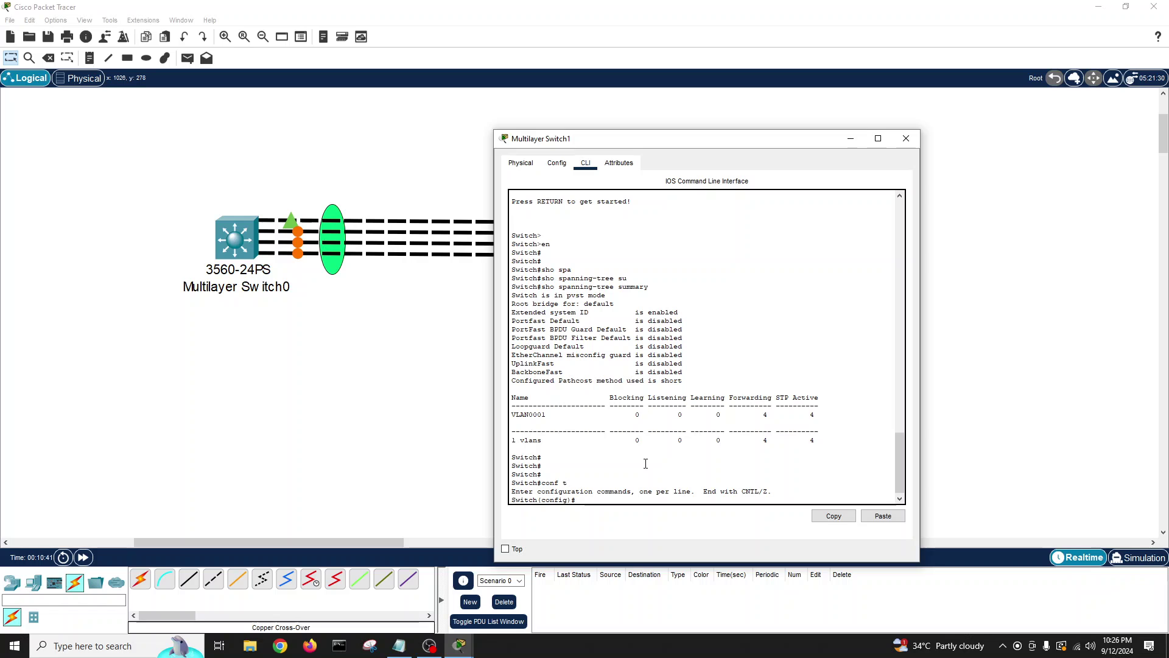
type("or")
key("Tab")
type("1")
key("Return")
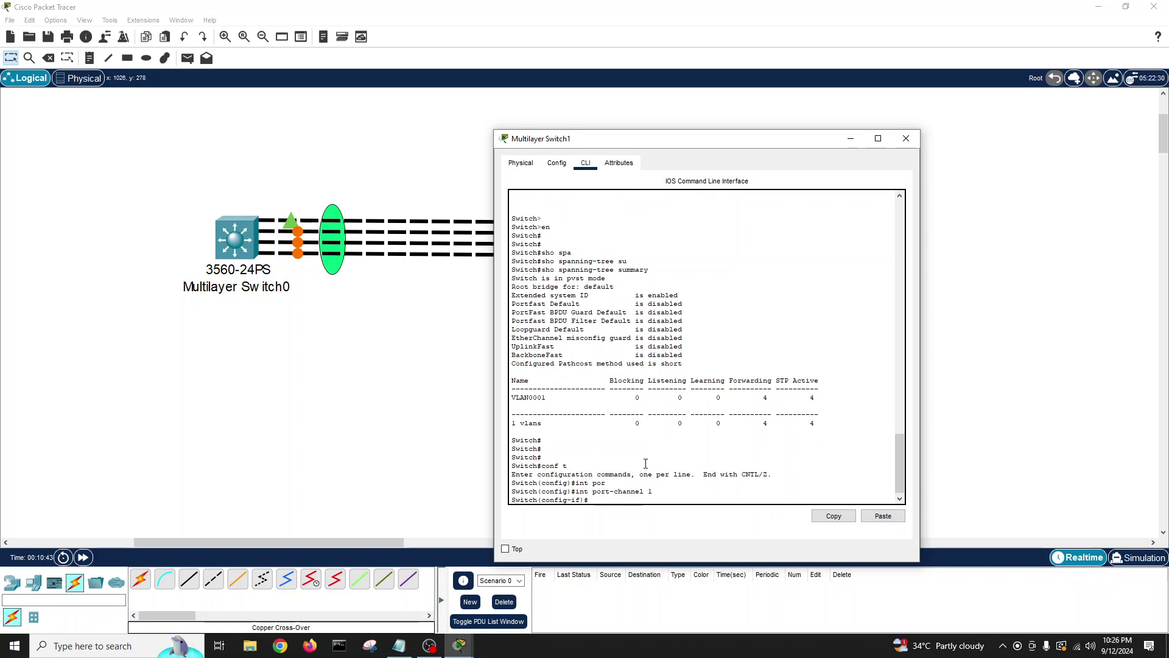
key("Return")
key("Return")
type("exit")
key("Return")
key("Return")
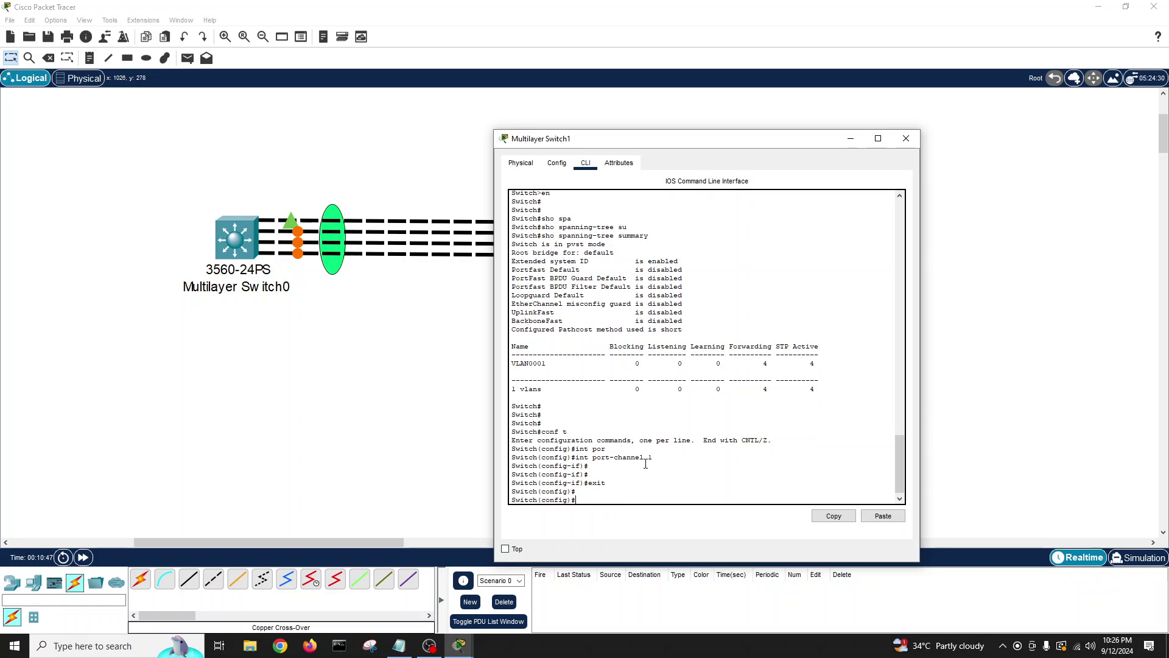
key("Return")
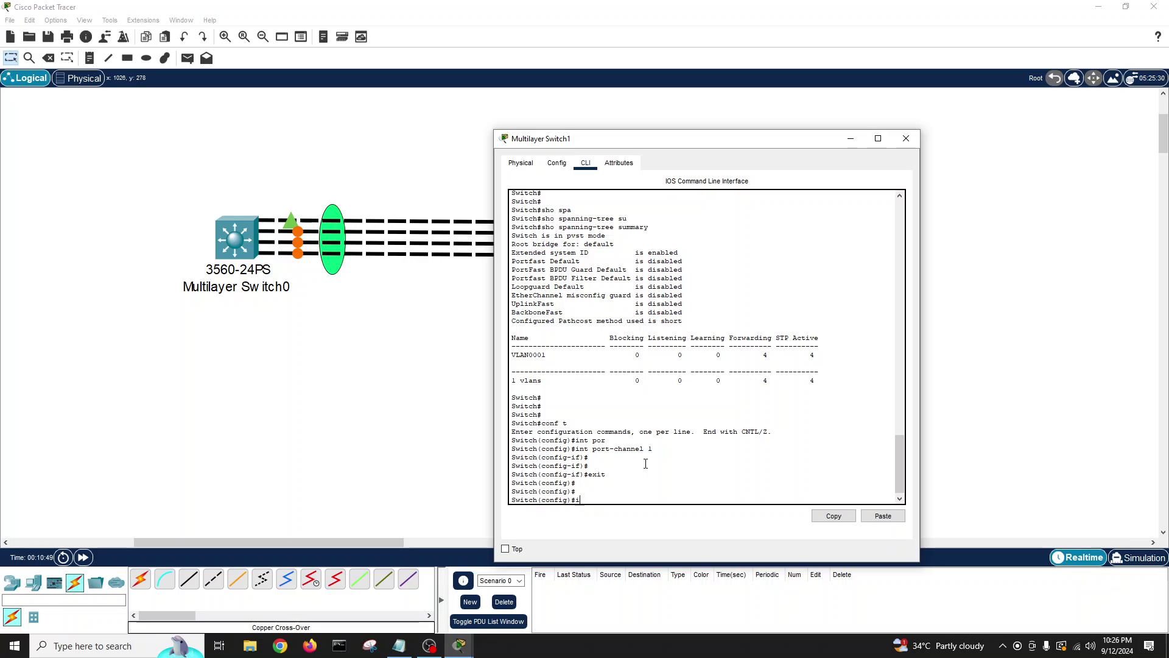
Enter interface range configuration for fastEthernet 0/1-4 on Multilayer Switch1
type("int r")
key("Tab")
type("fa")
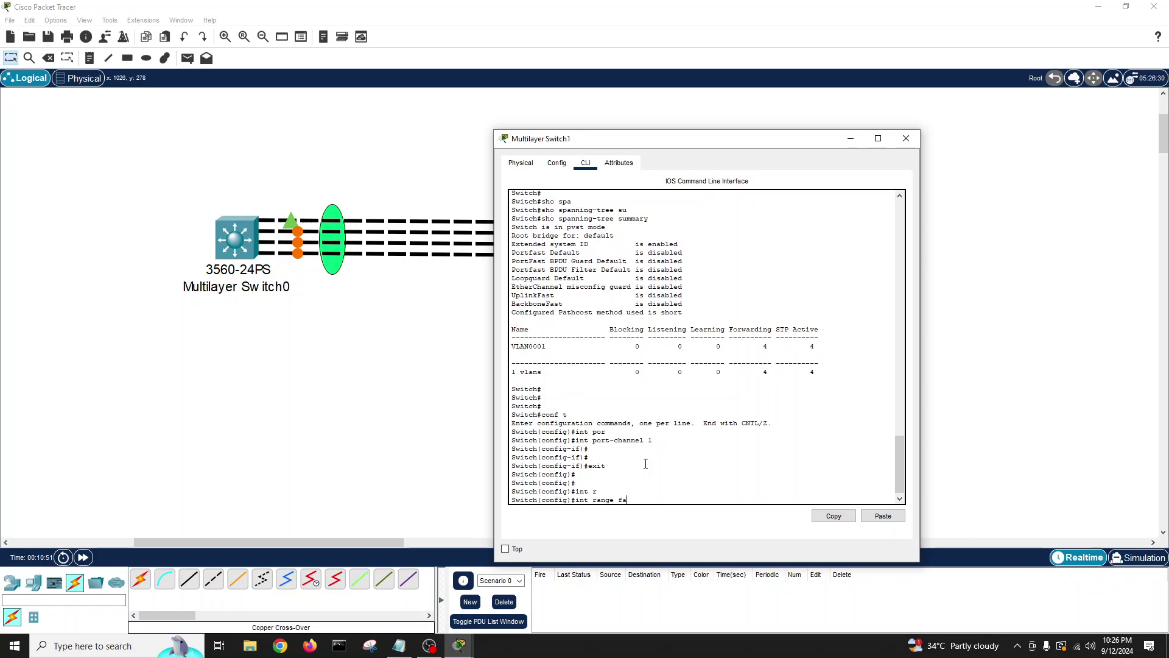
key("Tab")
type("0")
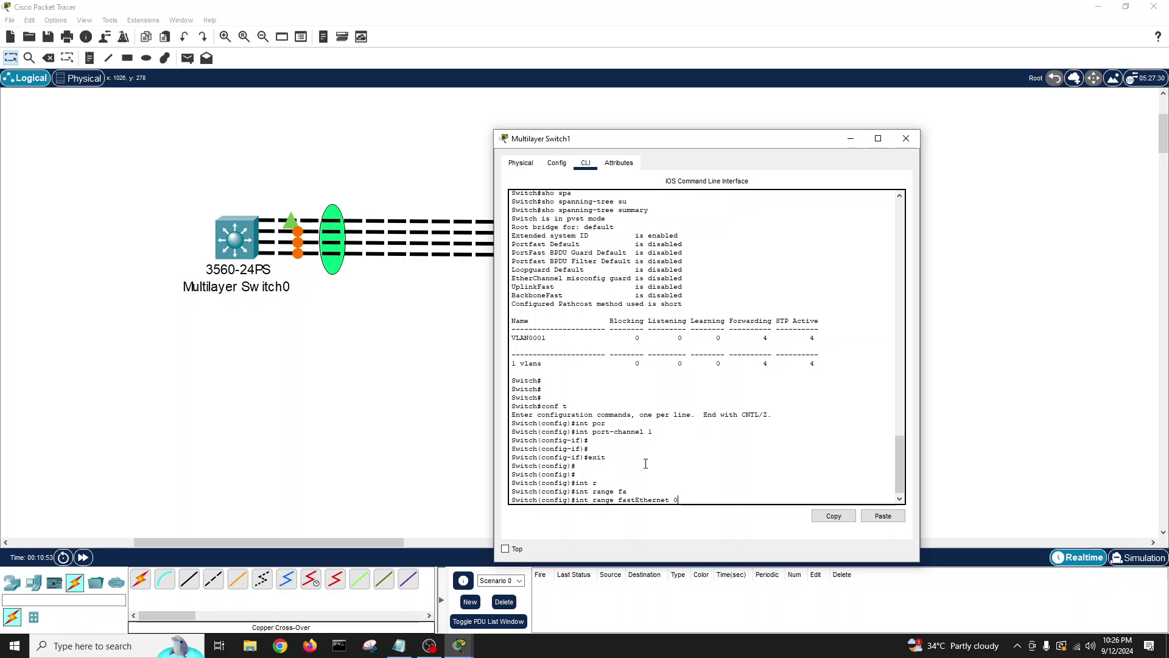
type("/1-4")
key("Return")
Assign the fastEthernet 0/1-4 range to the EtherChannel with channel-group 1 mode active on Multilayer Switch1
type("s")
key("BackSpace")
type("ch(config-if-range)#c")
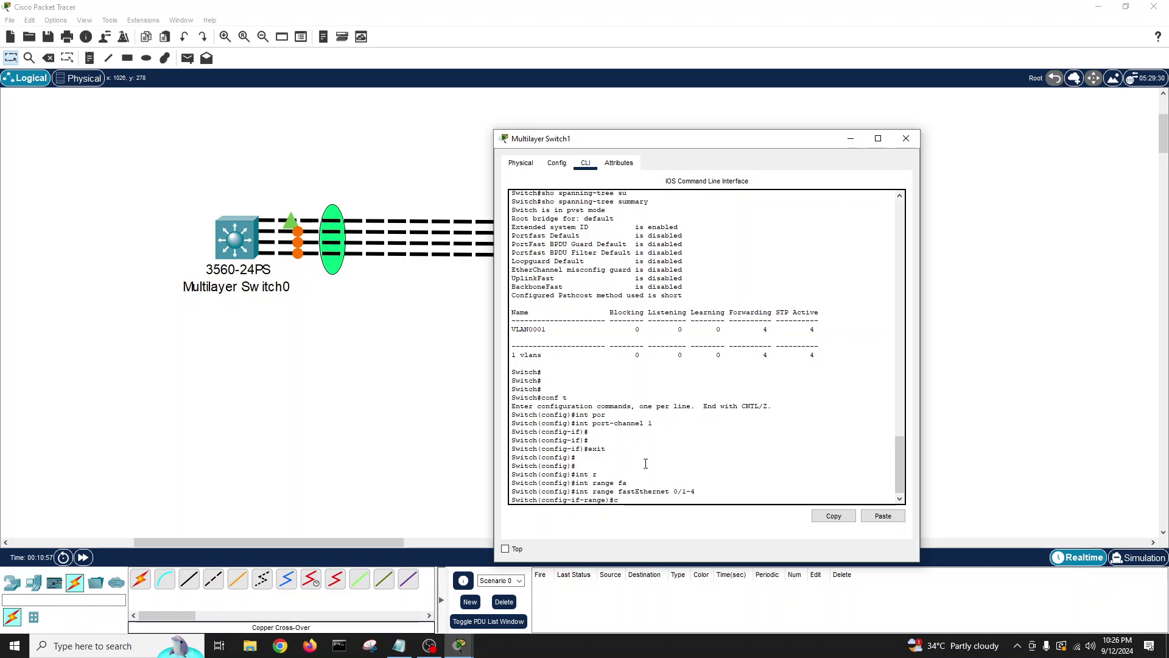
type("han")
key("Tab")
type("ne")
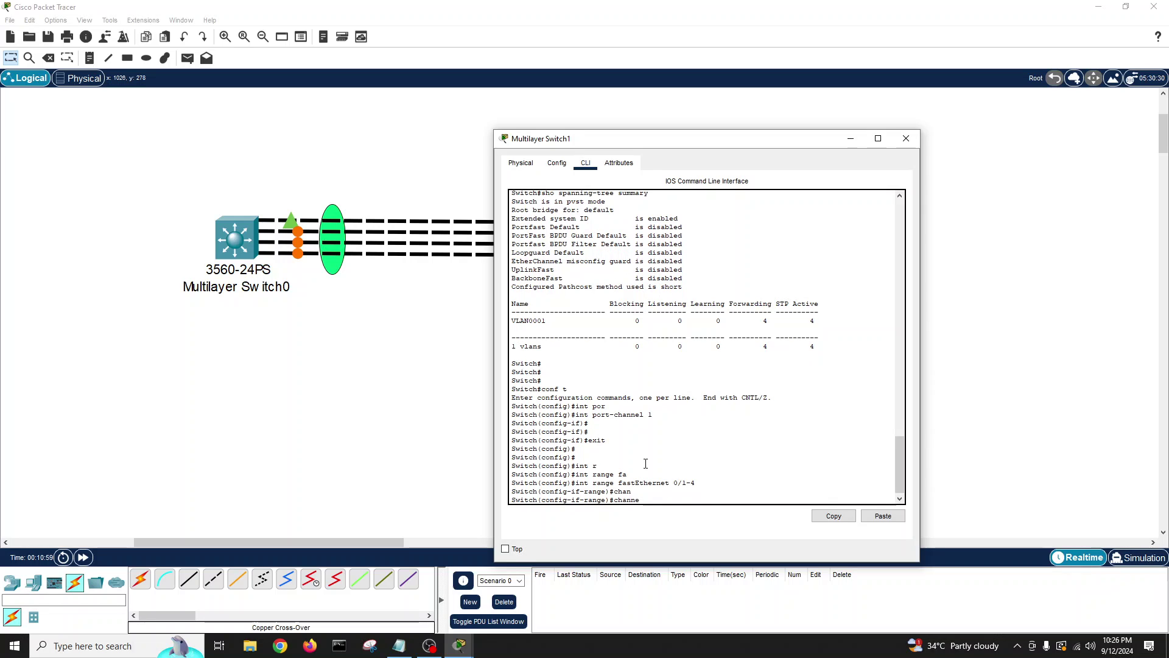
key("Tab")
type("l-gr")
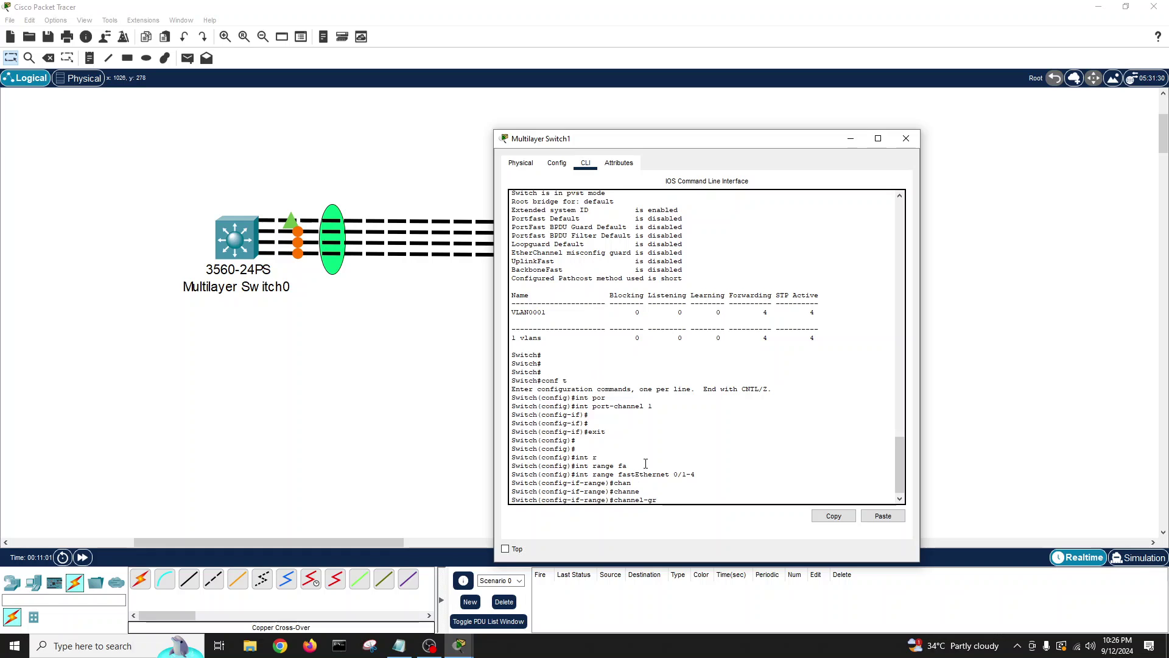
key("Tab")
type("1 mod")
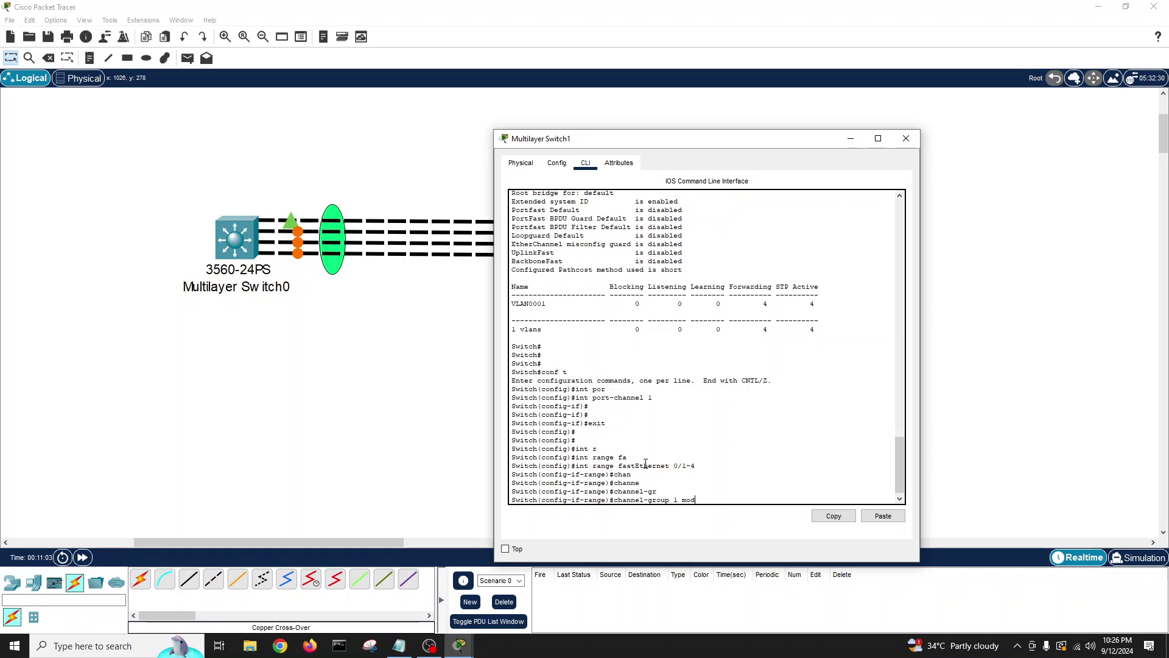
type(" act")
key("Tab")
key("Return")
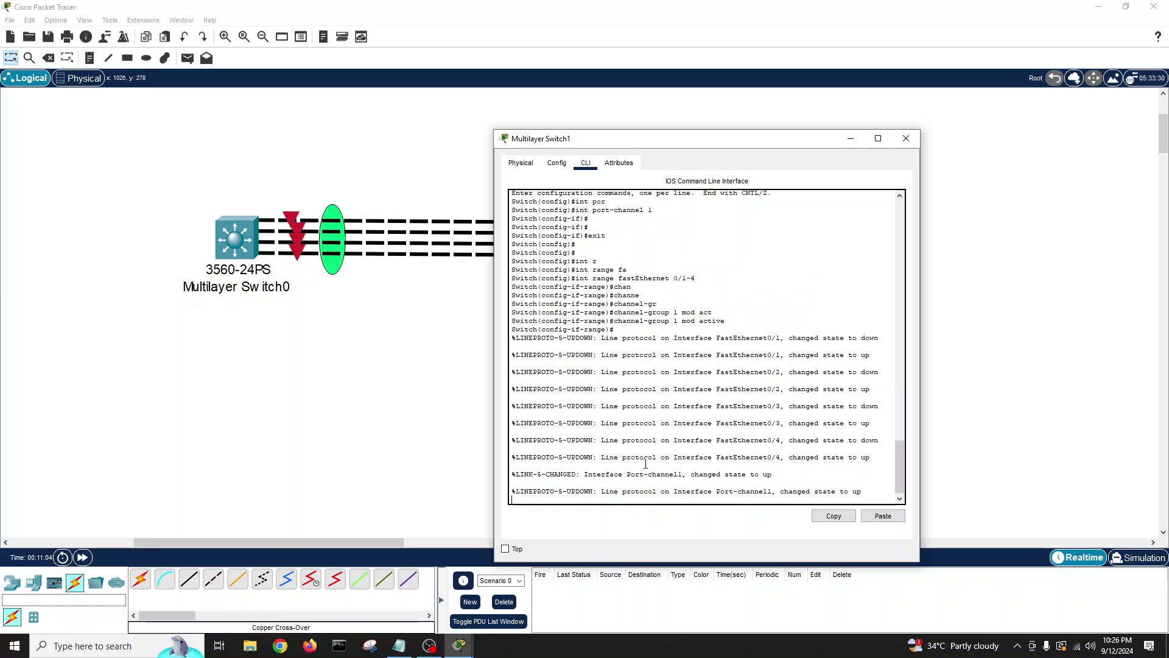
Exit the interface range and global configuration modes back to privileged EXEC mode on Multilayer Switch1
key("Return")
key("Return")
key("Return")
type("exit")
key("Return")
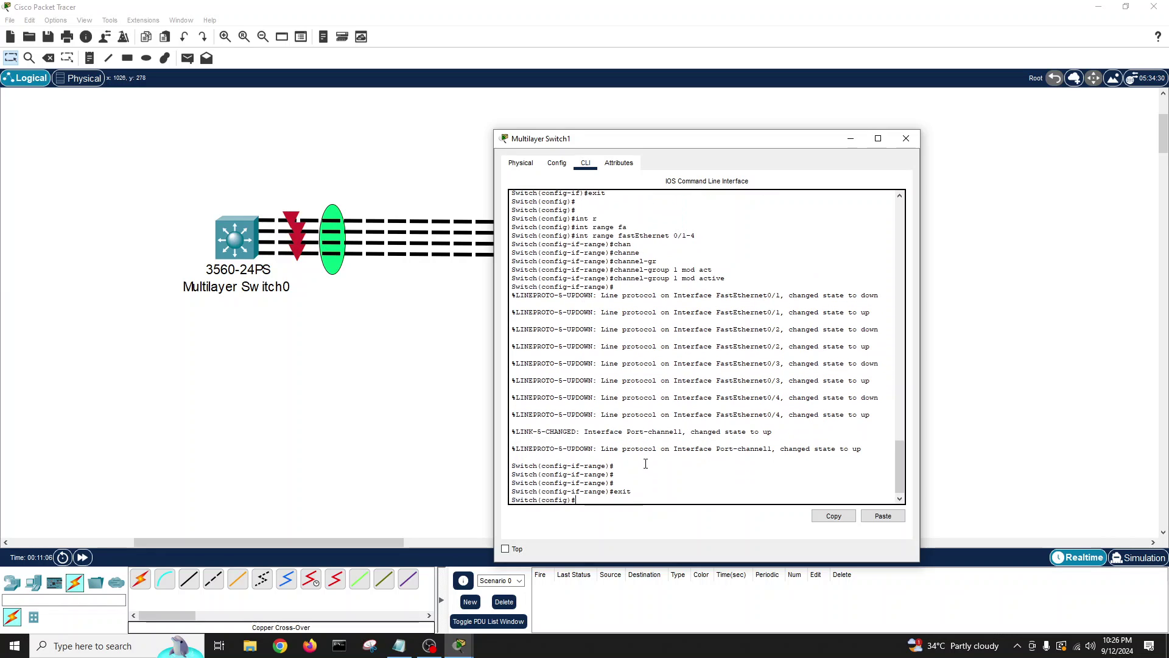
type("exit")
key("Return")
key("Return")
key("Return")
Save the configuration of Multilayer Switch1 with the write command and close its window
type("wri")
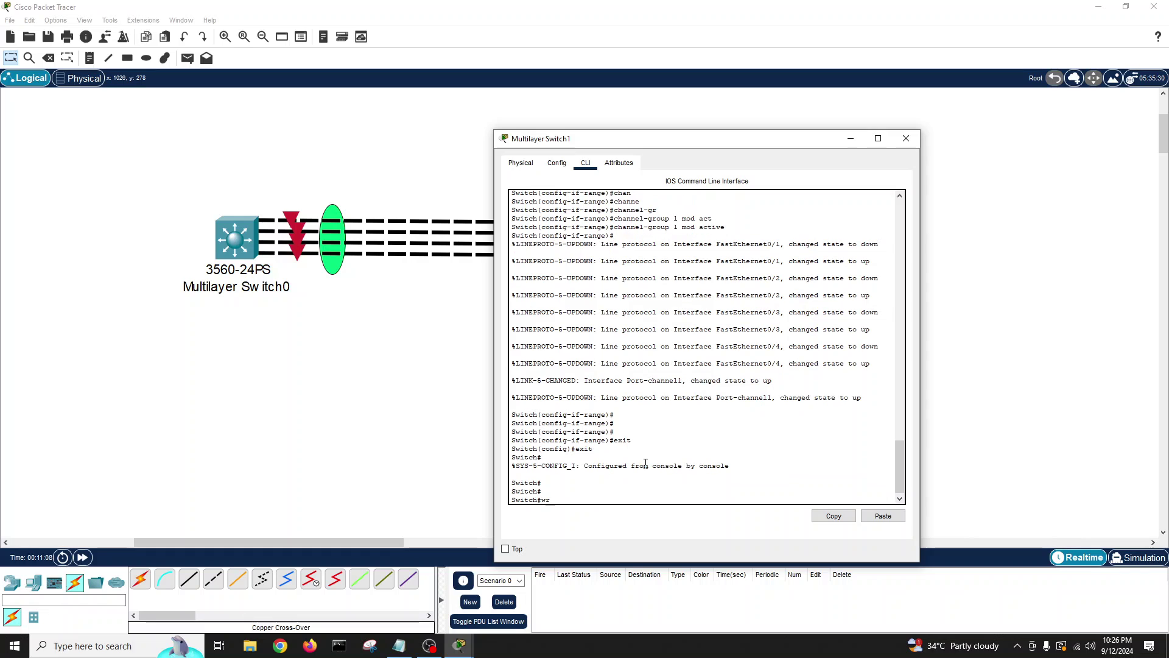
key("Tab")
key("Return")
key("Return")
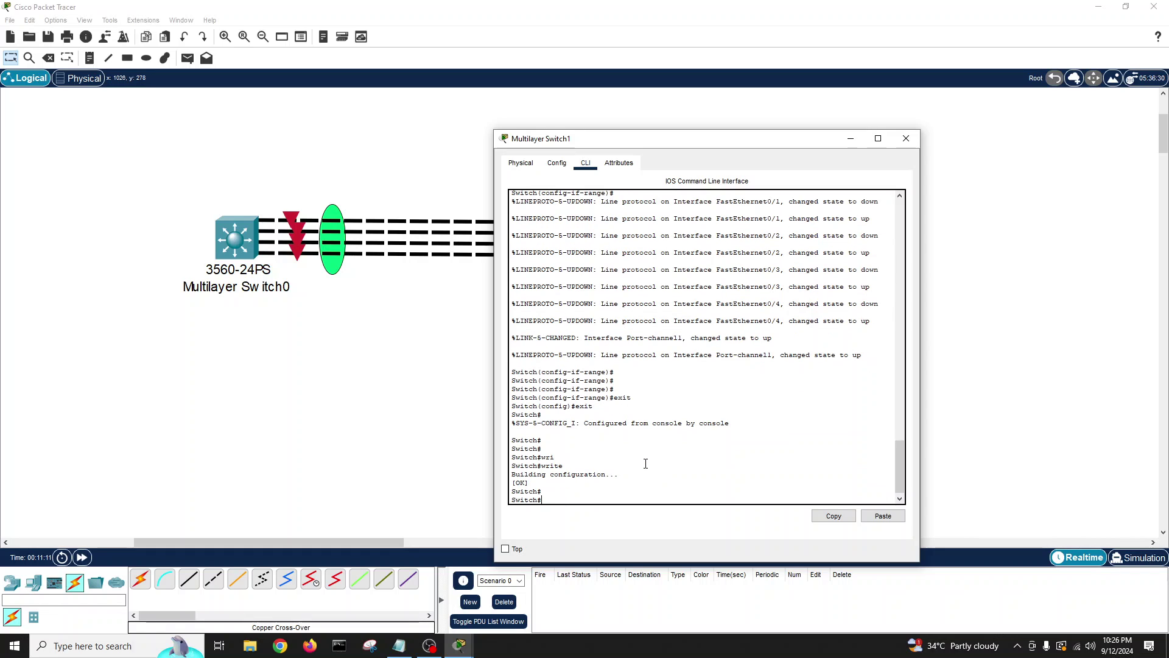
left_click(906, 138)
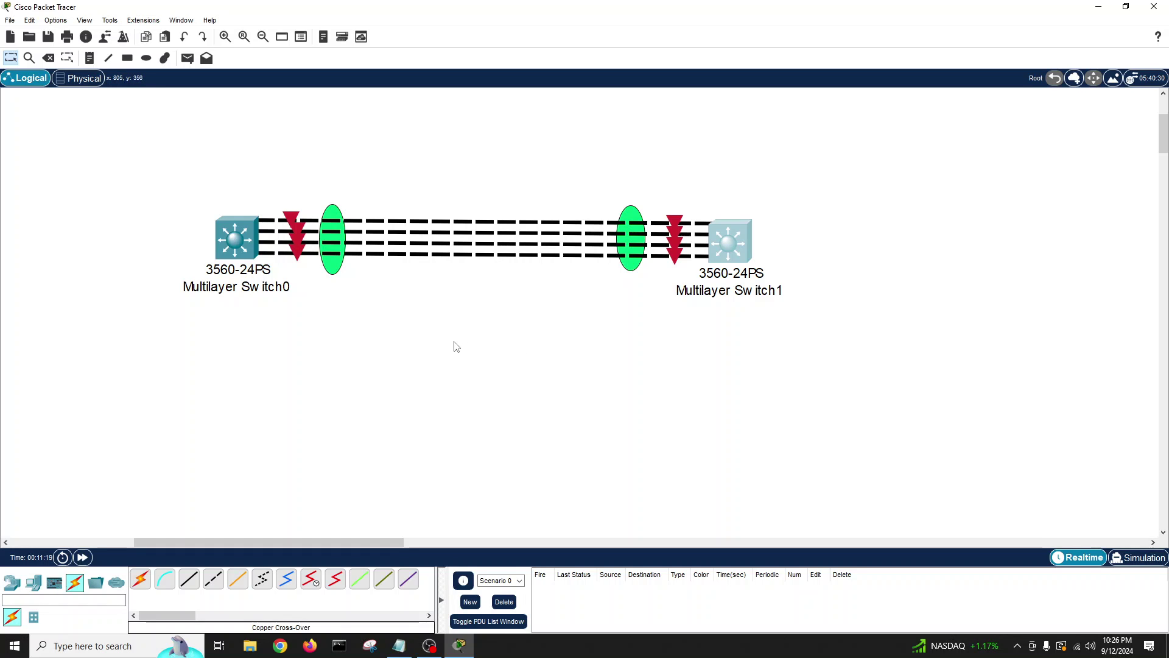
left_click(736, 243)
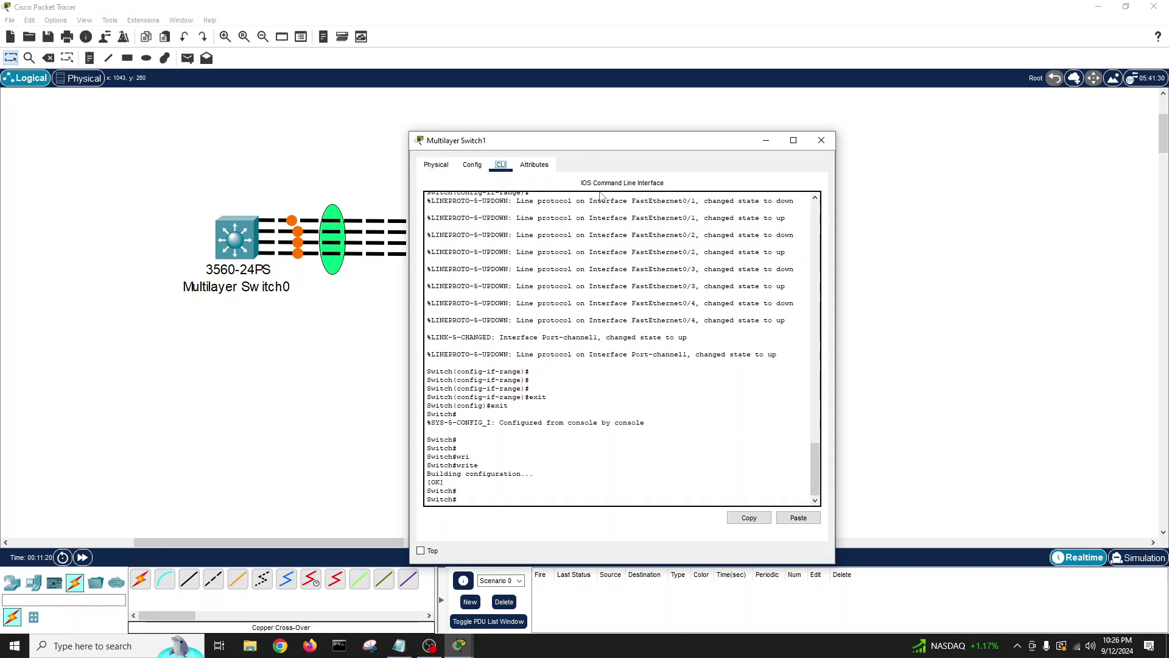
left_click_drag(579, 146, 784, 124)
left_click(1024, 118)
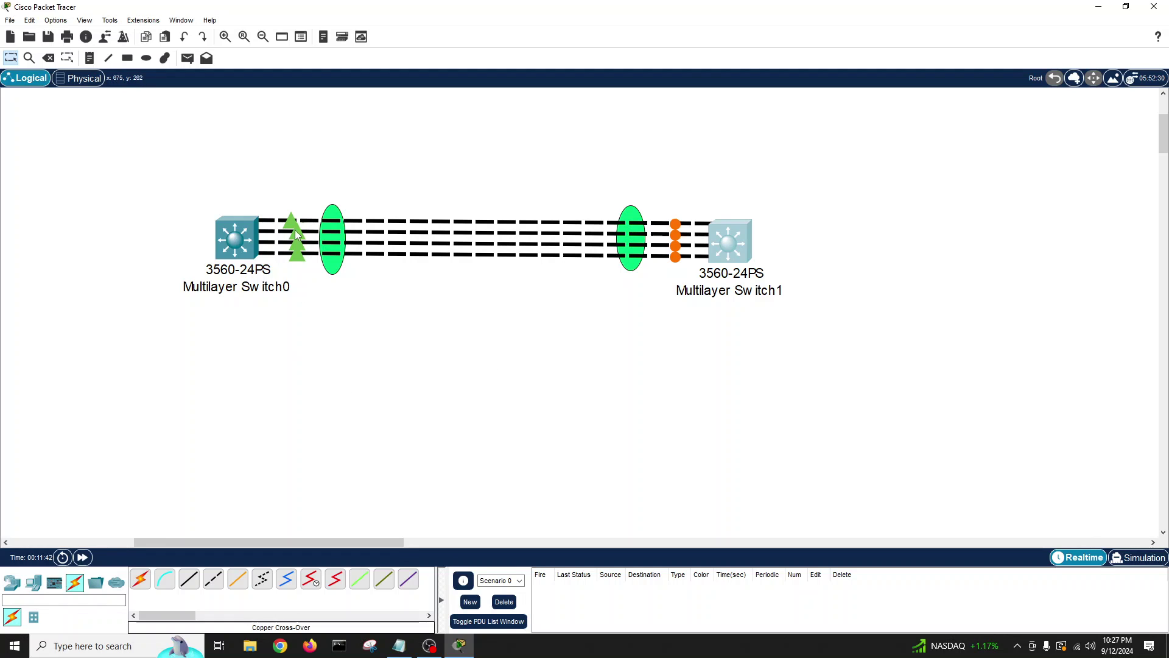
Display the EtherChannel summary on Multilayer Switch1 to check port-channel 1 and its member ports, then close the window
left_click(739, 249)
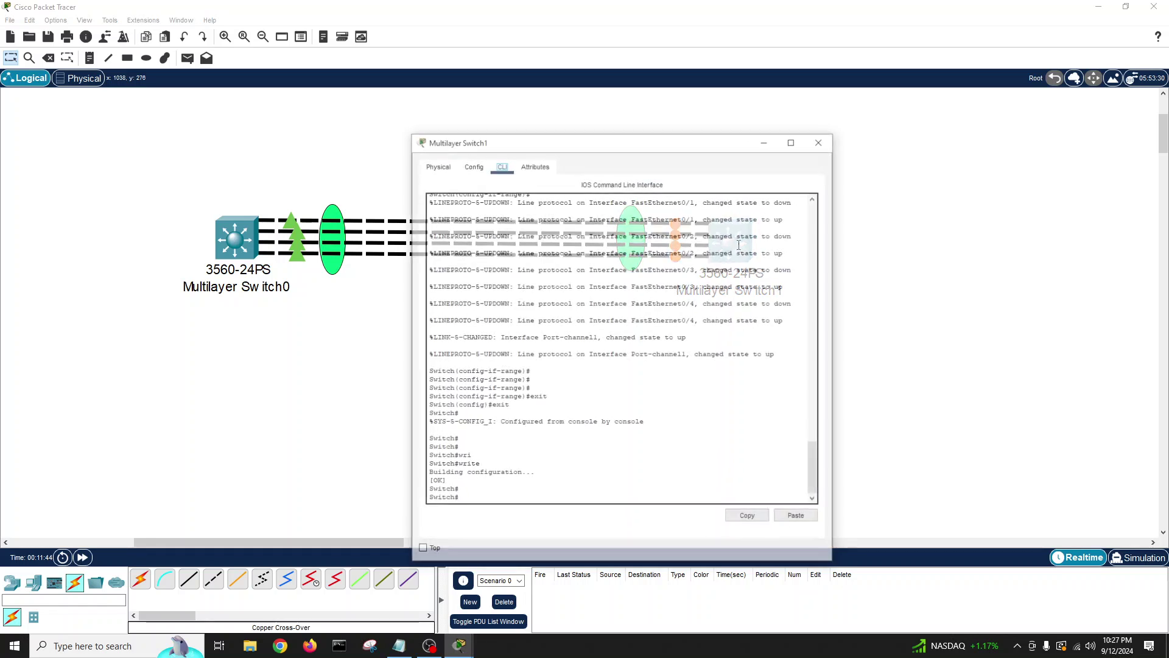
left_click_drag(660, 144, 943, 130)
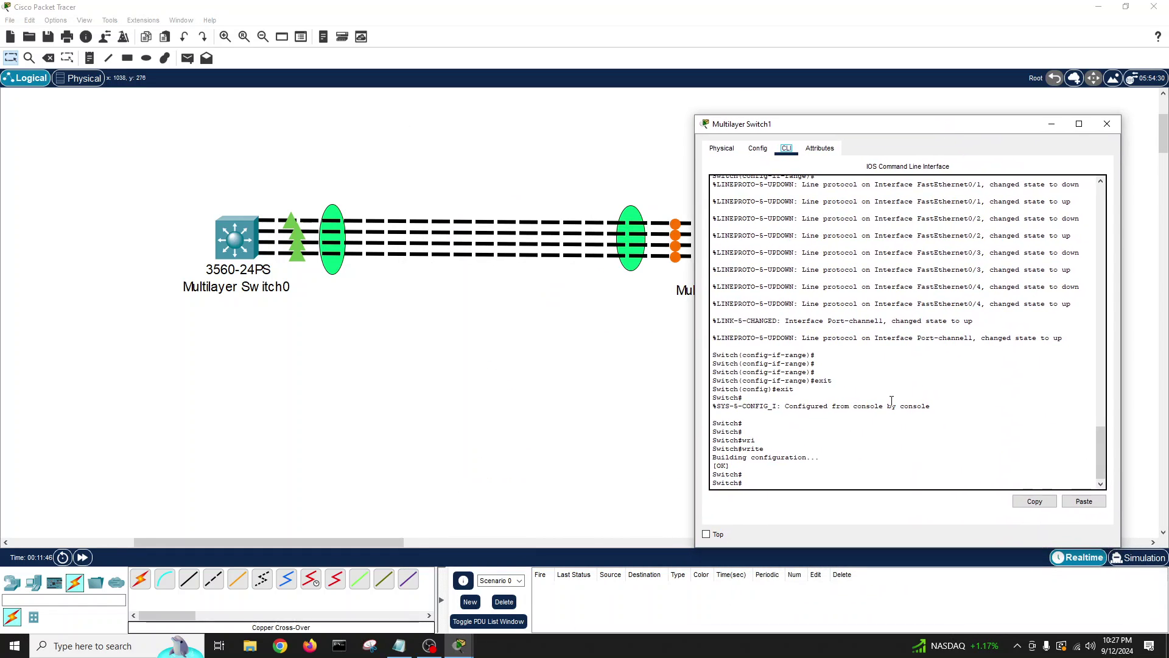
key("Return")
key("Return")
key("Return")
key("Return")
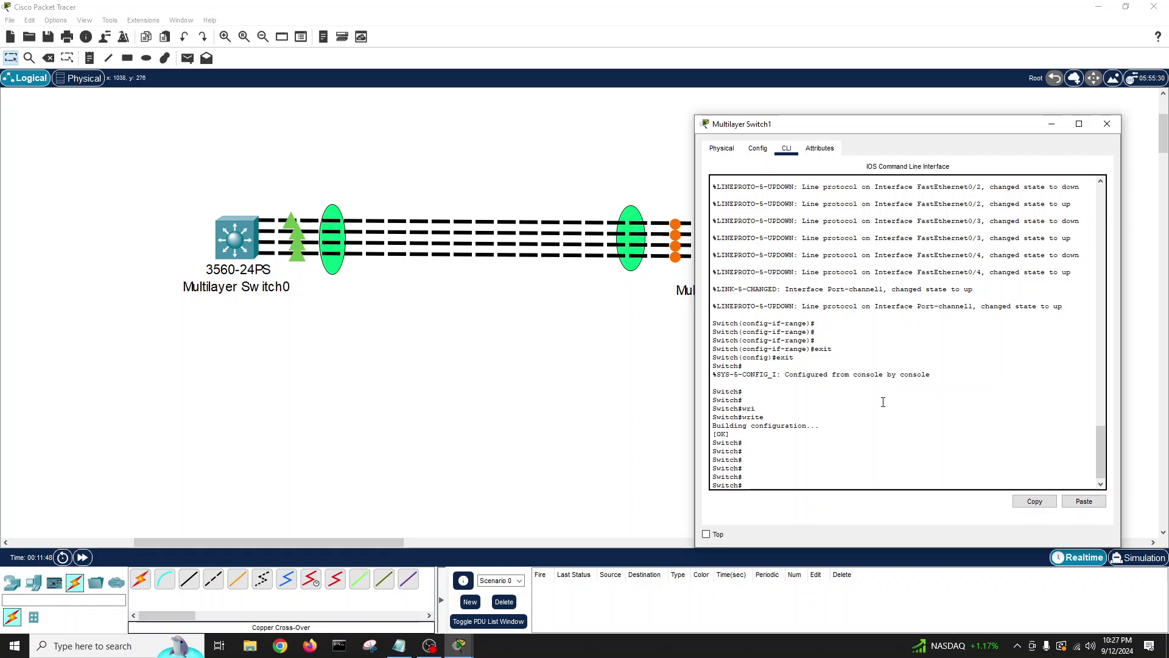
type("show eth")
key("Tab")
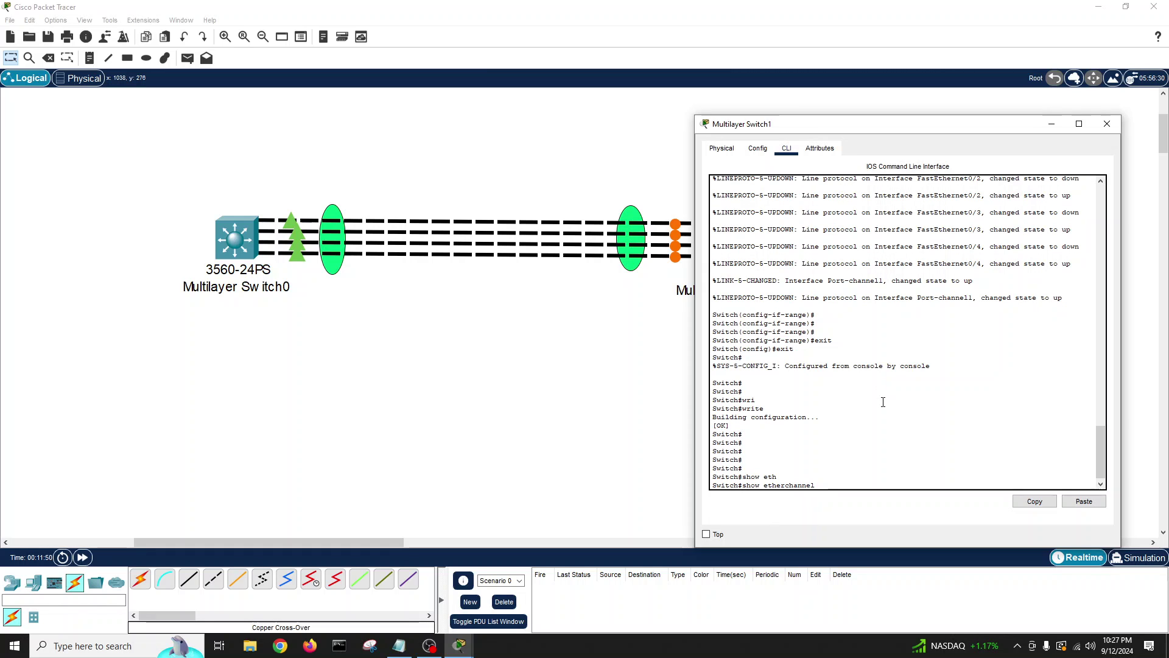
type("su")
key("Tab")
key("Return")
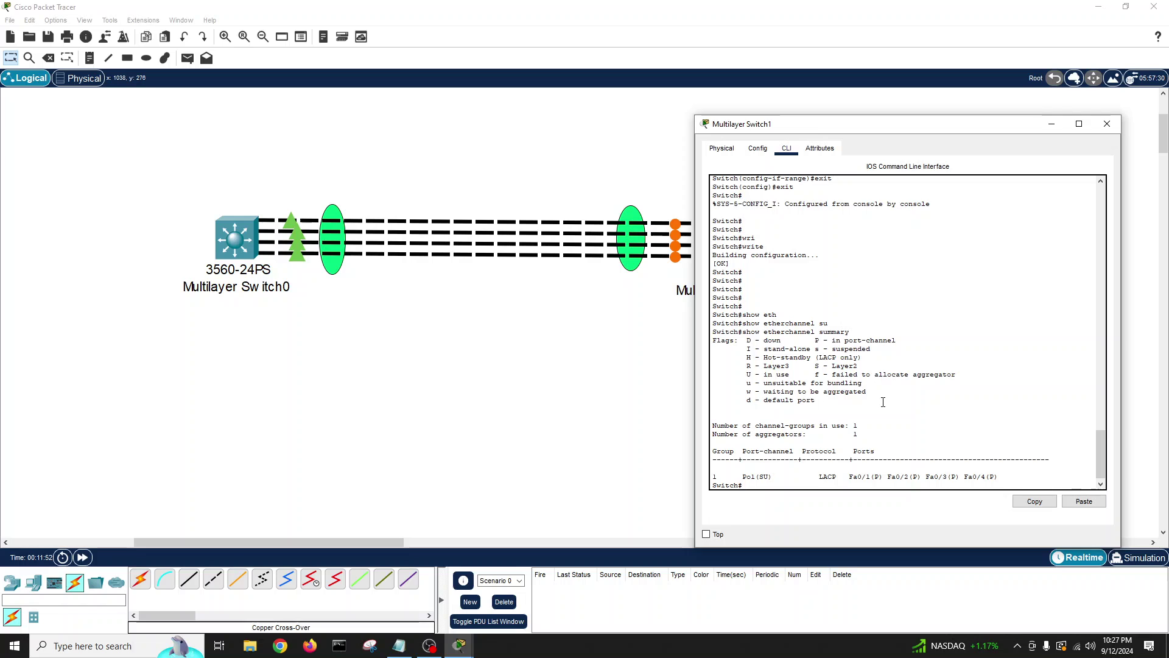
key("Return")
key("Return")
key("Return")
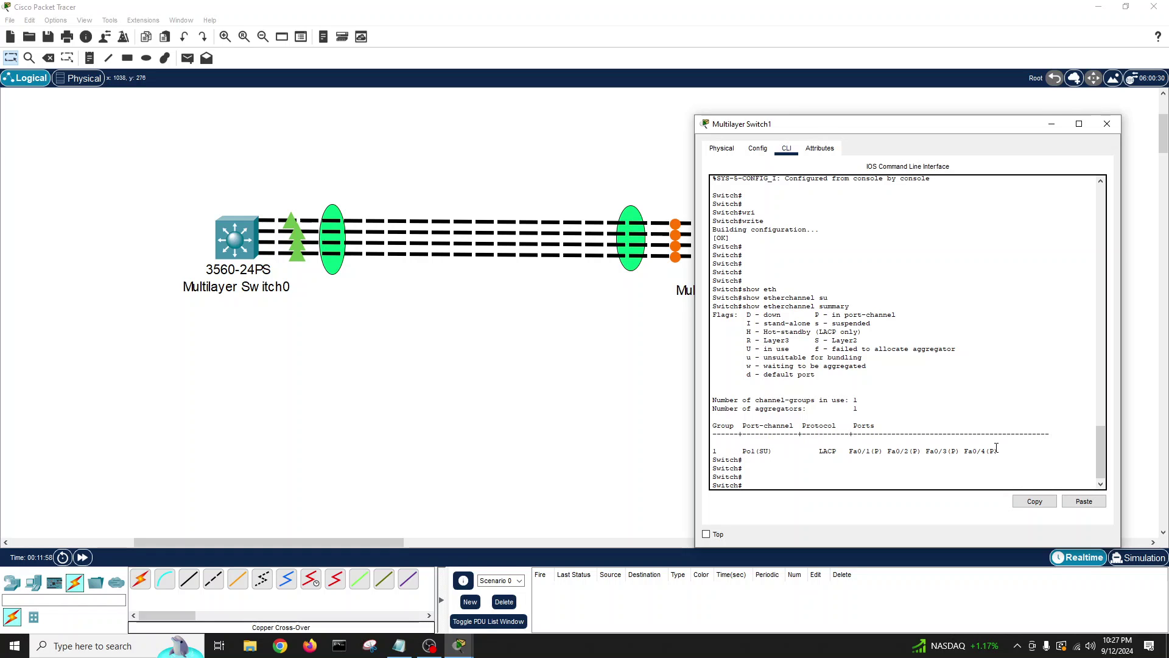
left_click(1107, 124)
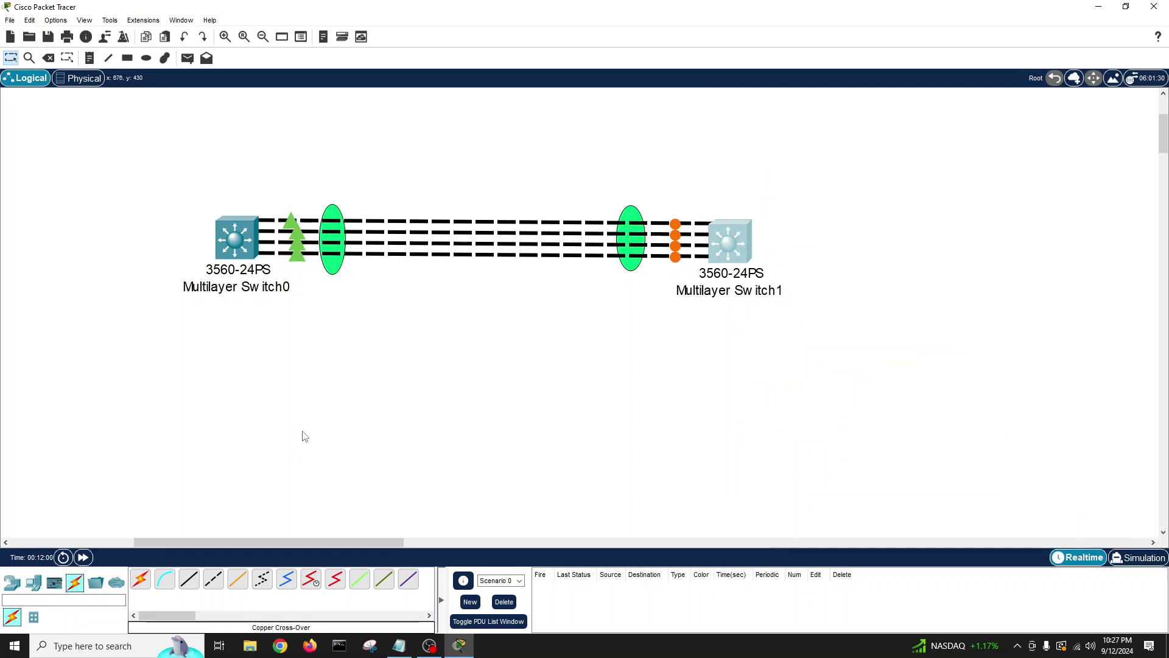
Display the EtherChannel summary on Multilayer Switch0 to check port-channel 1 and its member ports, then close the window
left_click(239, 244)
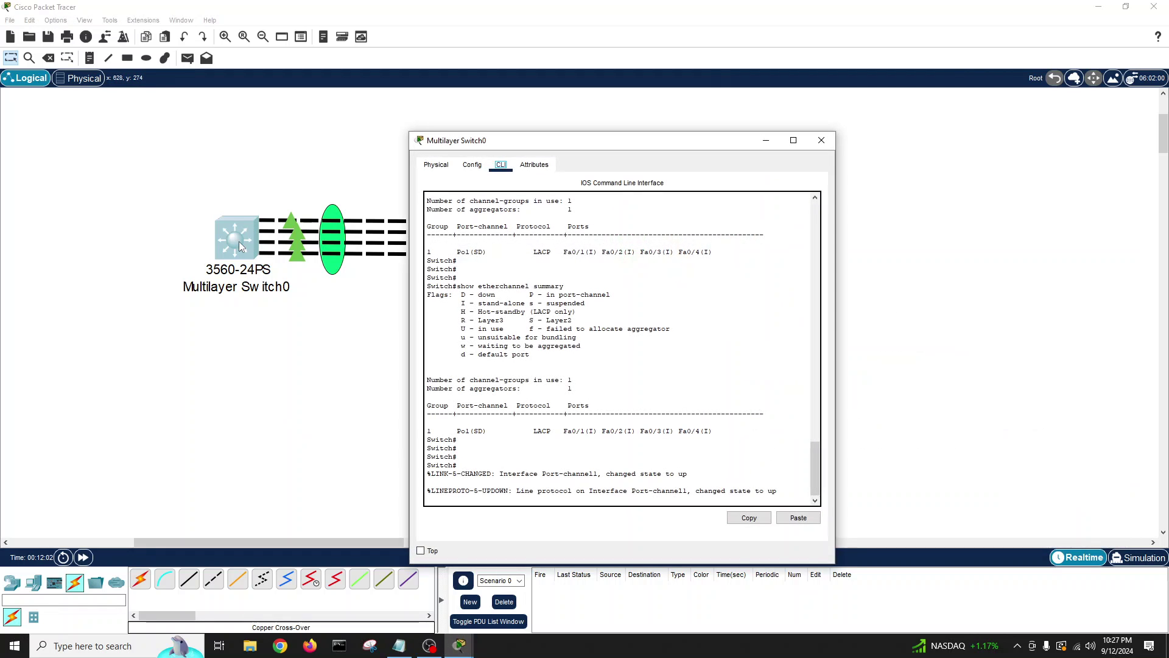
left_click(589, 454)
key("Return")
key("Return")
key("Return")
key("Return")
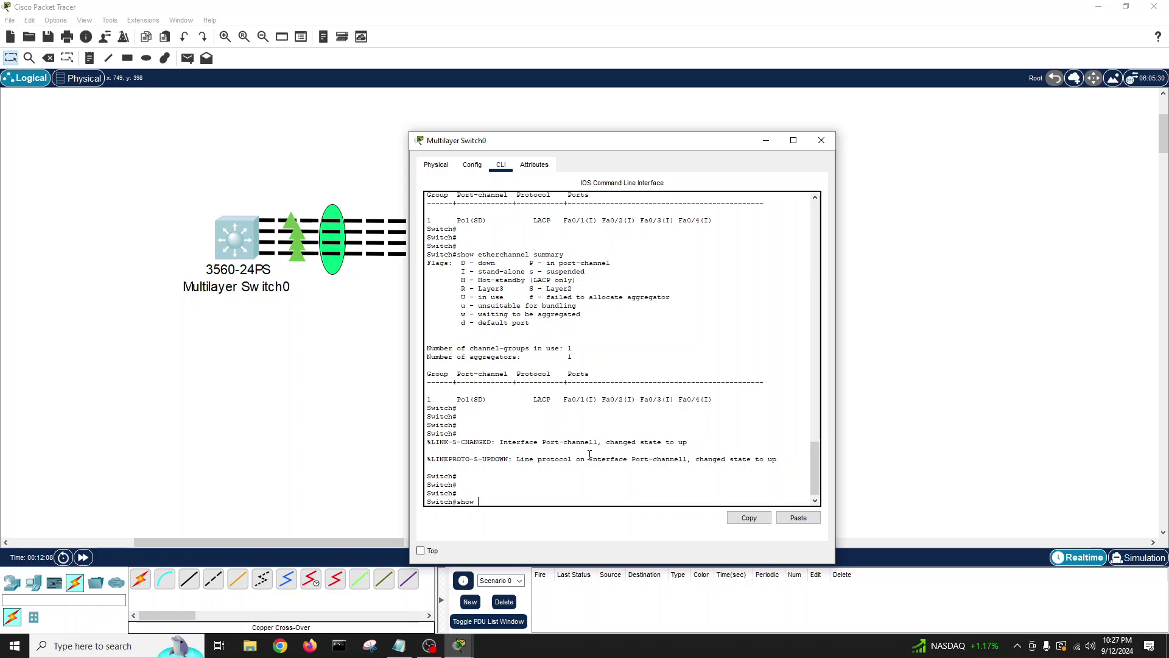
type("show eth")
key("Tab")
type("su")
key("Tab")
key("Return")
key("Return")
key("Return")
key("Return")
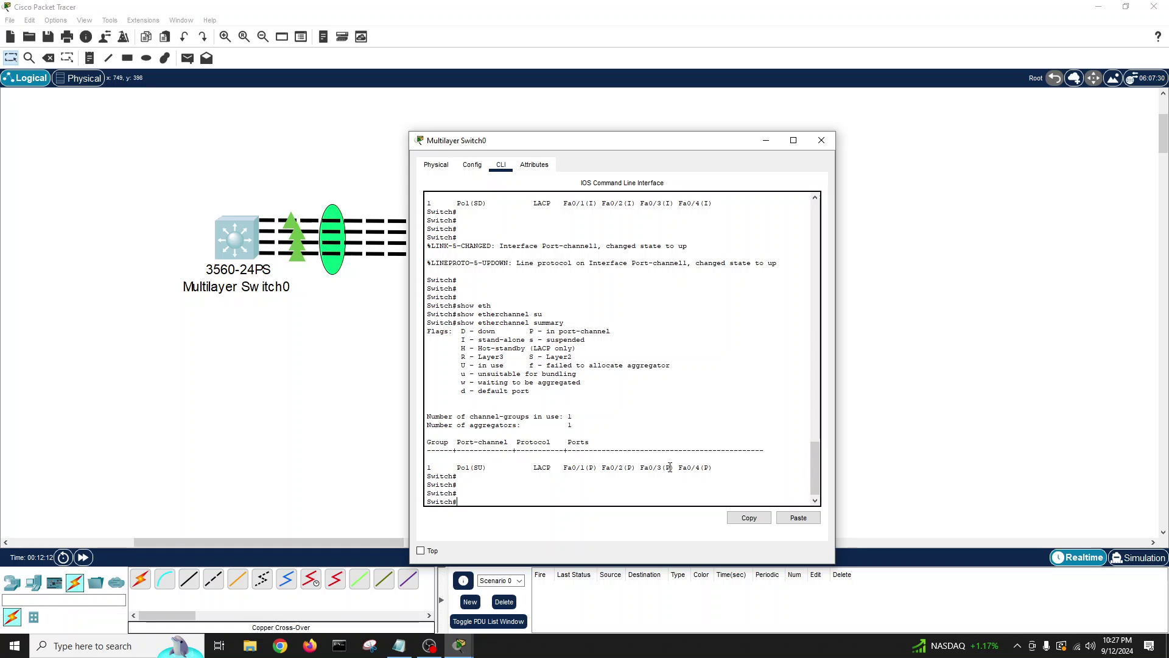
left_click(821, 142)
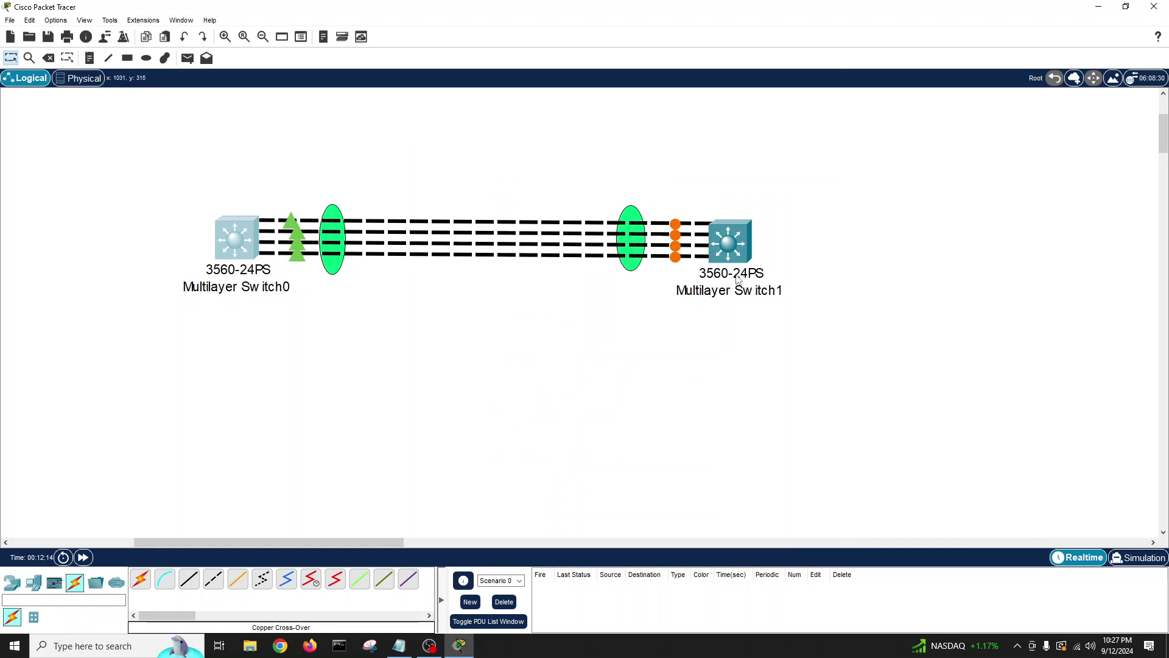
Open the CLI of Multilayer Switch1 and list the available options of the show spanning-tree command
left_click(728, 240)
left_click_drag(605, 144, 724, 193)
type("shwo")
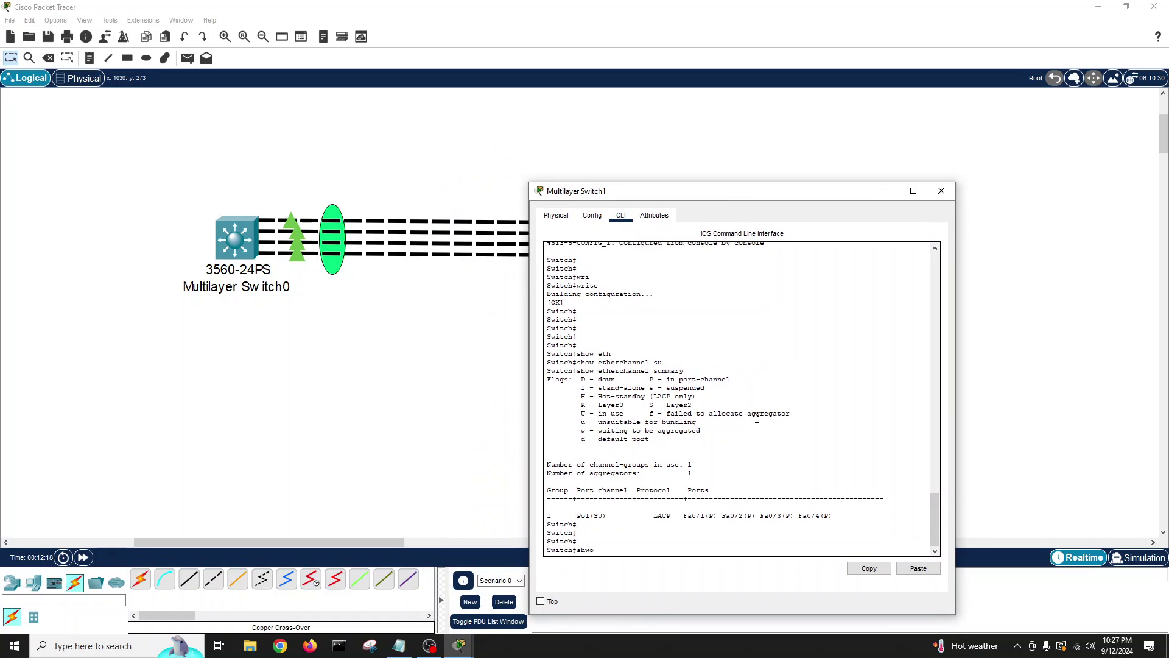
type(" sp")
key("Return")
type("show")
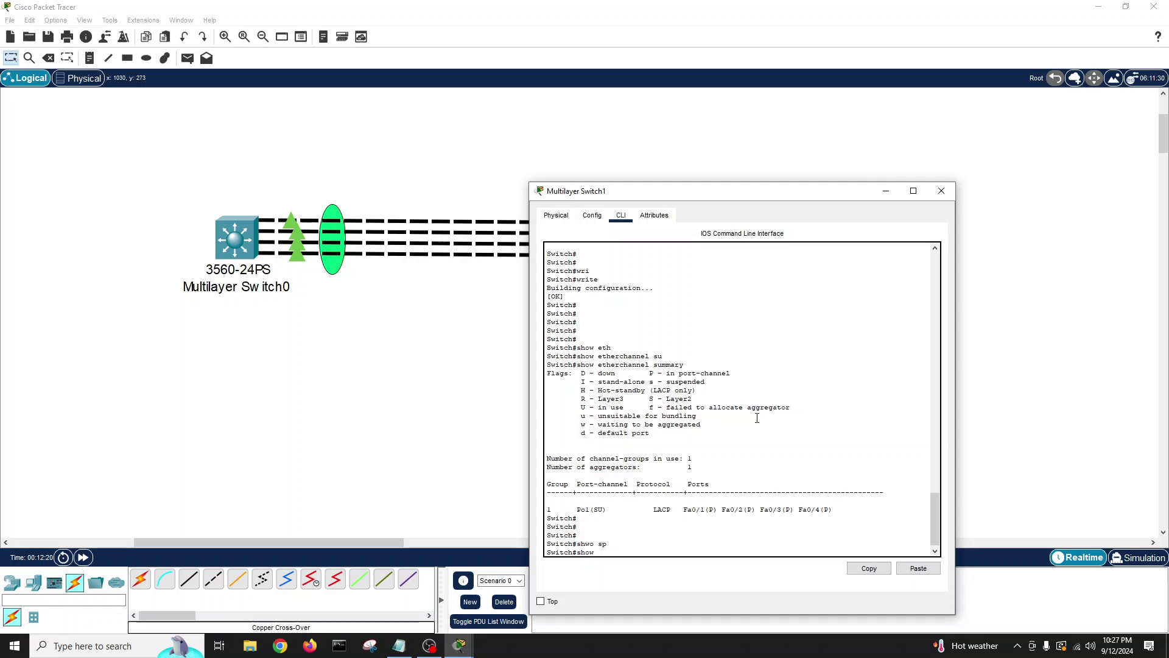
type(" sp")
key("Tab")
type("?")
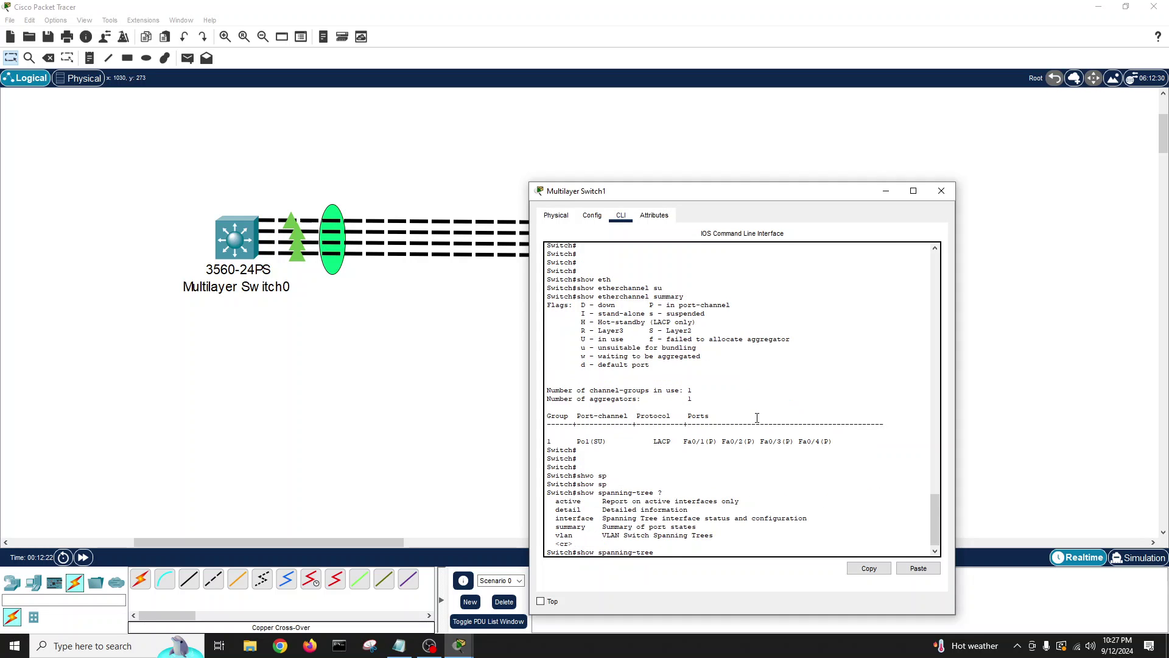
Display the spanning-tree summary on Multilayer Switch1 to check the port states of VLAN0001
type("su")
key("Tab")
key("Return")
key("Return")
key("Return")
key("Return")
key("Return")
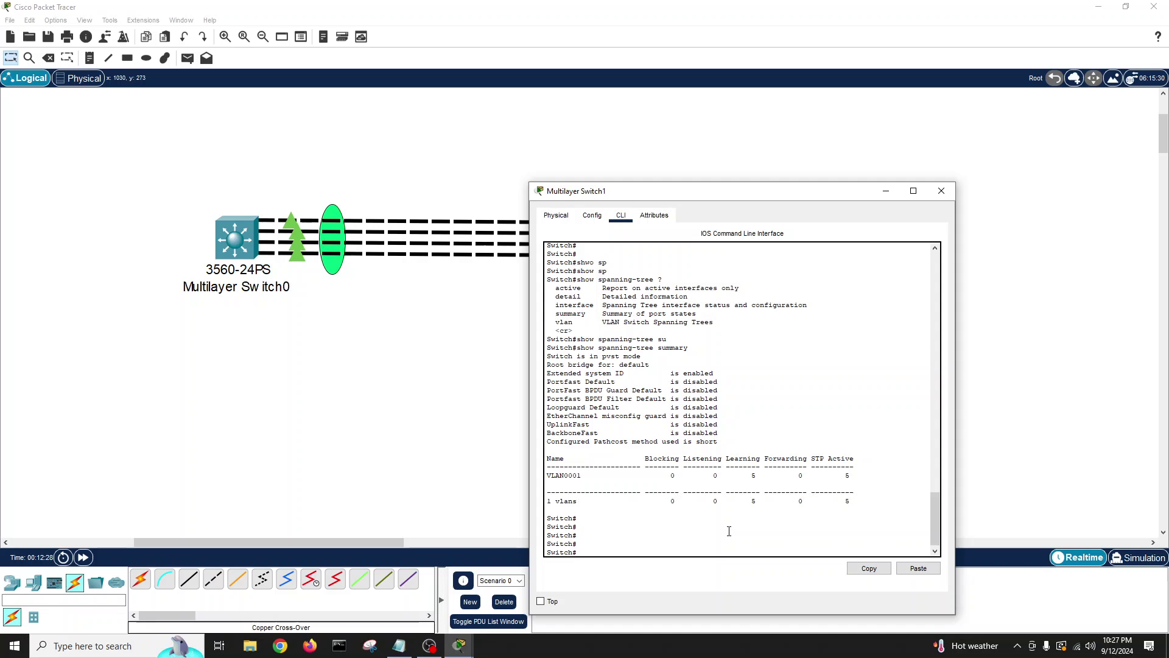
Run the spanning-tree summary on Multilayer Switch1 two more times to recheck the port states, then close its window
key("Up")
key("Return")
key("Up")
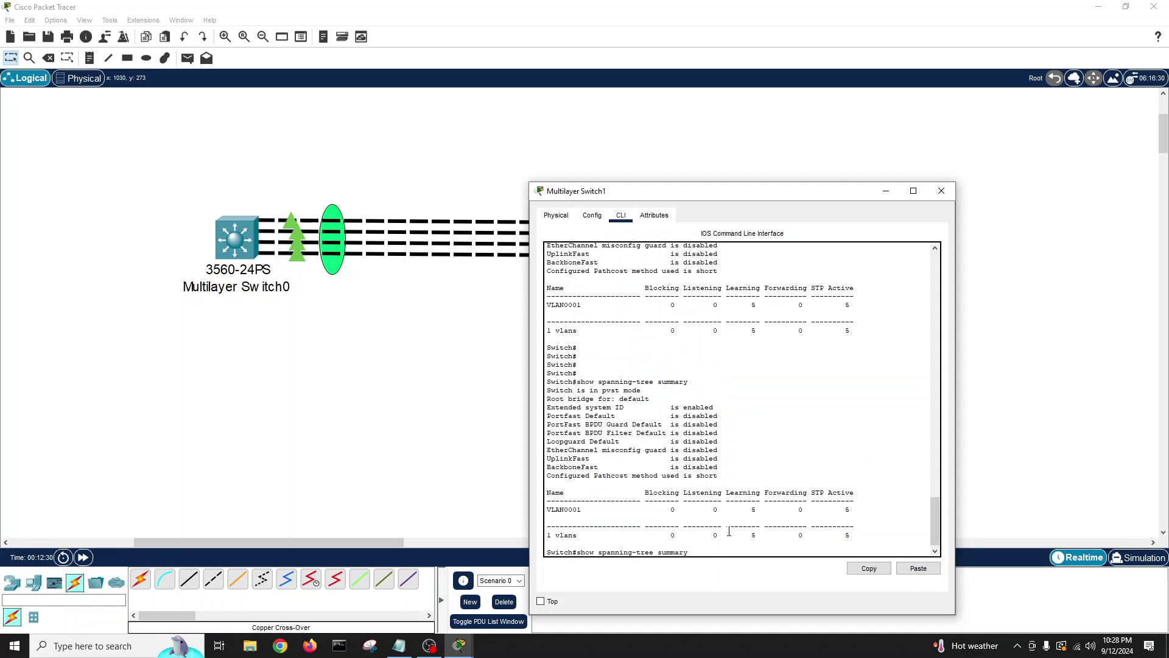
key("Return")
key("Up")
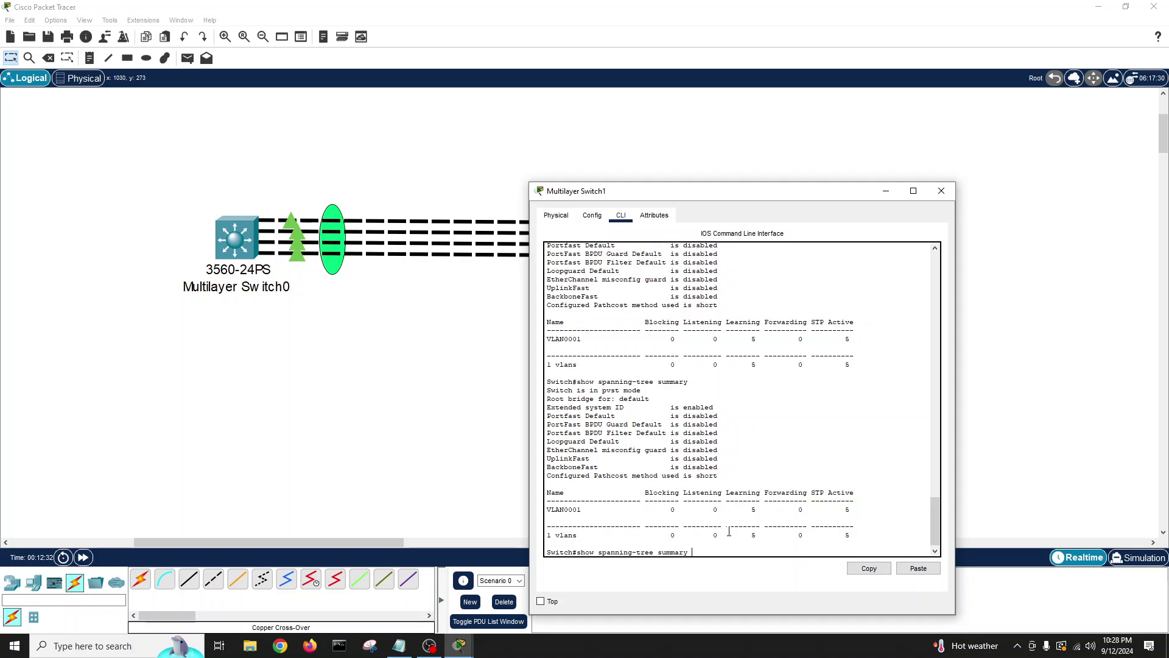
key("Down")
key("Up")
key("Down")
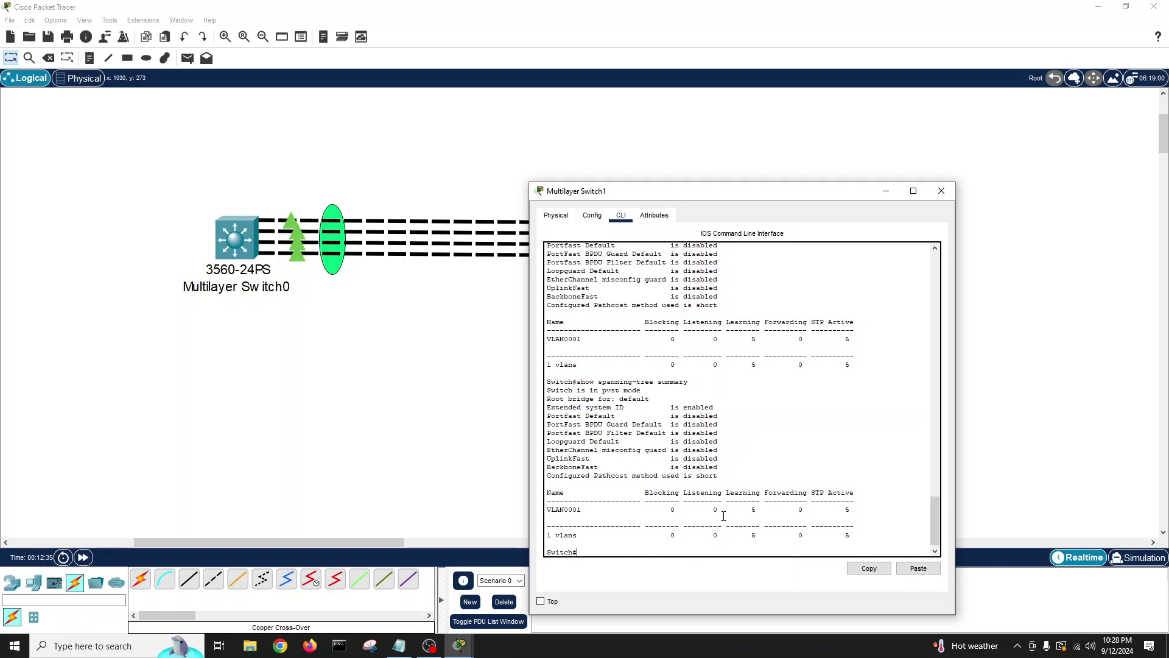
left_click(941, 191)
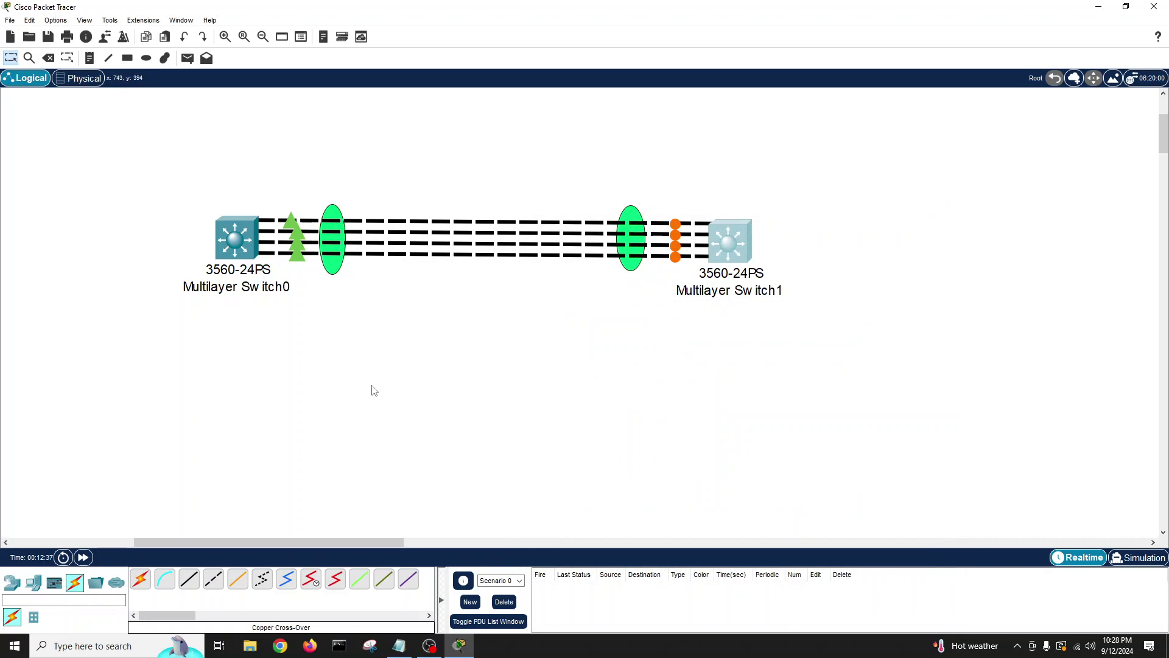
Open the CLI of Multilayer Switch0 and display its spanning-tree summary to check the VLAN0001 port states
left_click(228, 243)
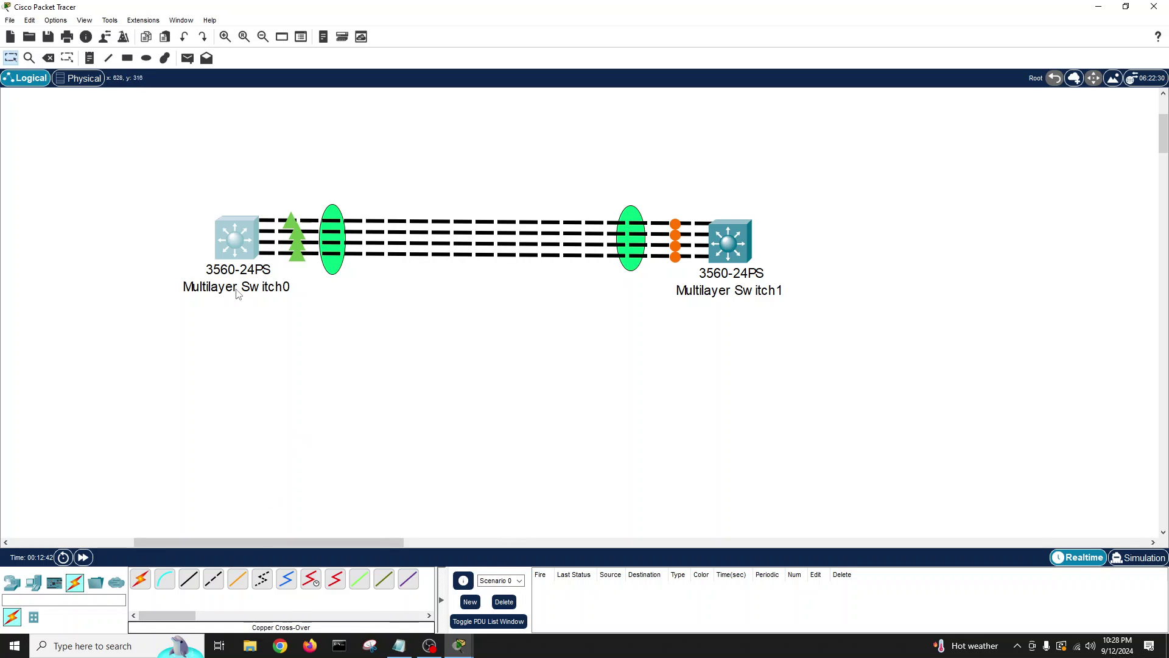
double_click(242, 239)
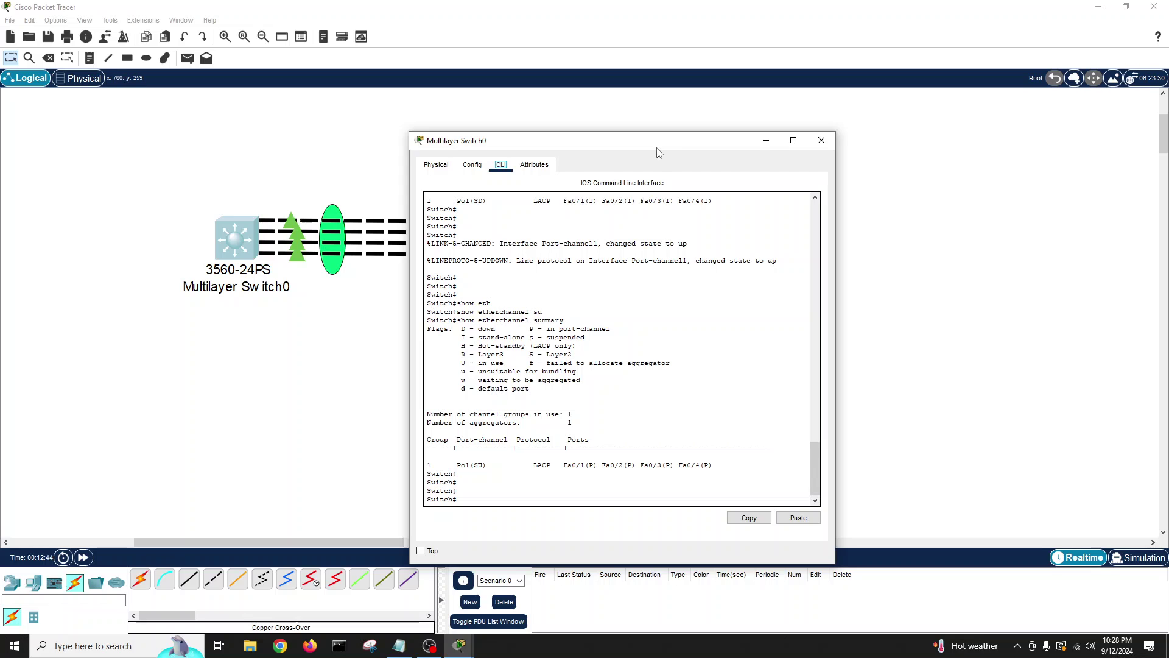
left_click_drag(655, 147, 281, 141)
left_click(301, 441)
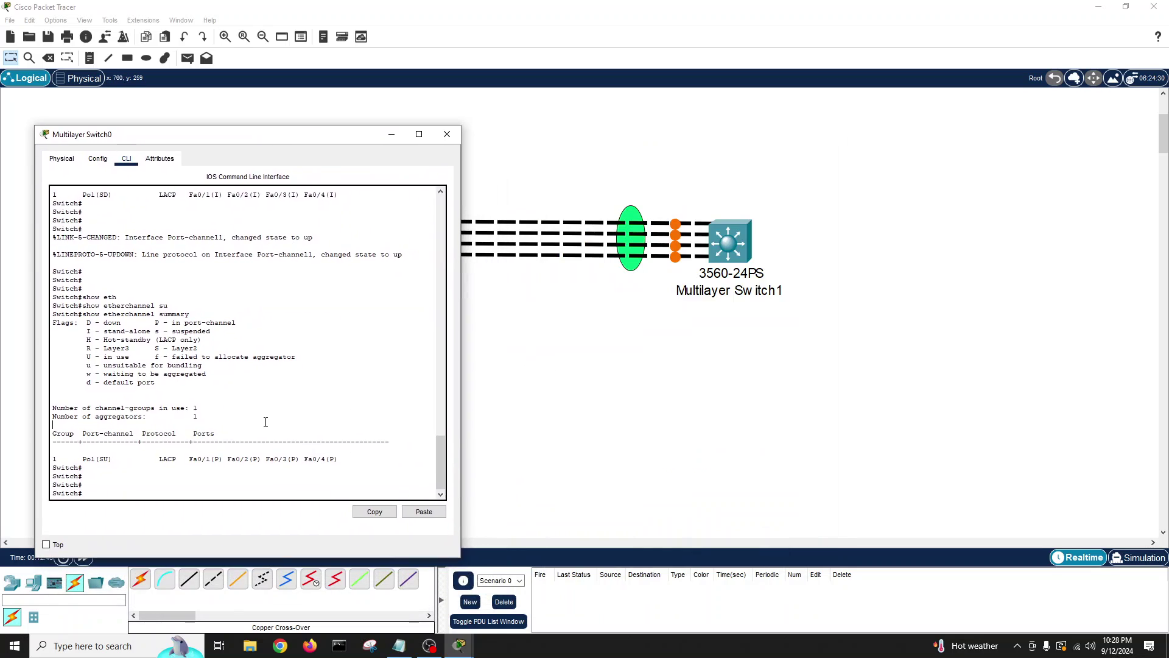
key("Return")
key("Return")
key("Return")
type("show s")
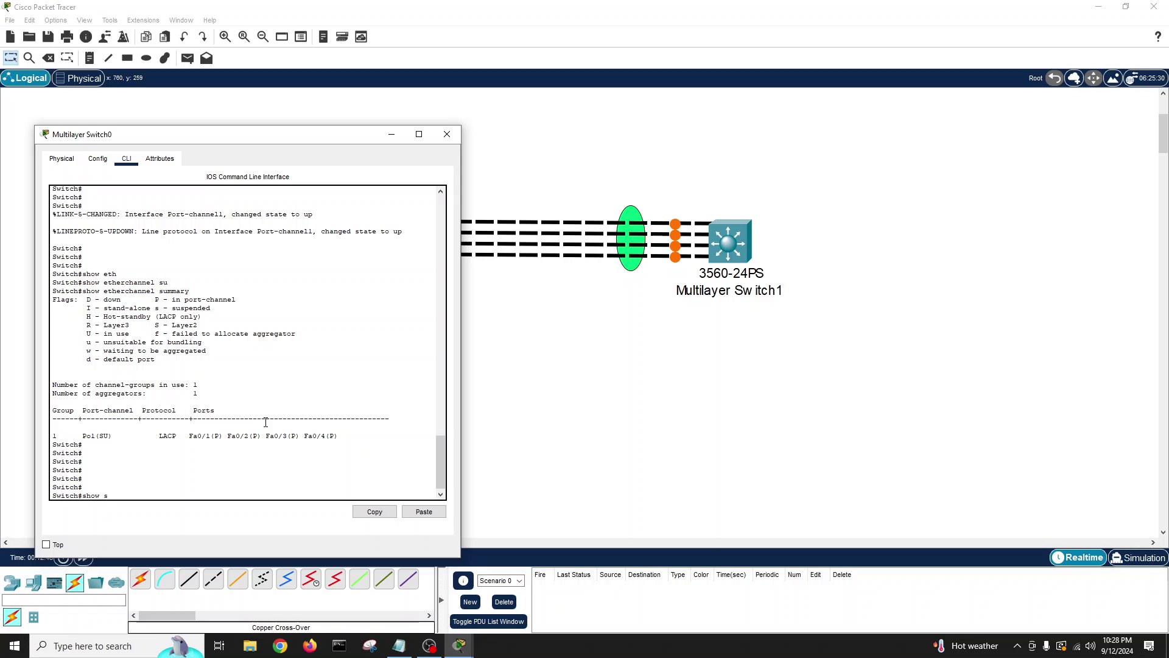
type("p")
key("Tab")
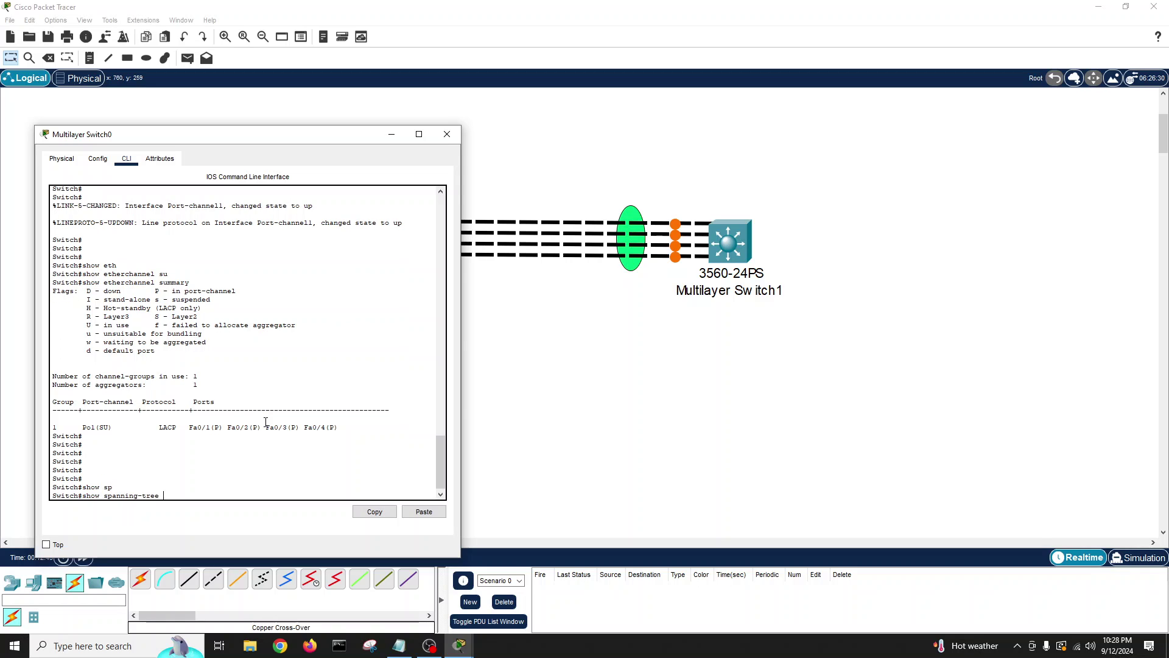
type("su")
key("Tab")
key("Return")
key("Return")
key("Return")
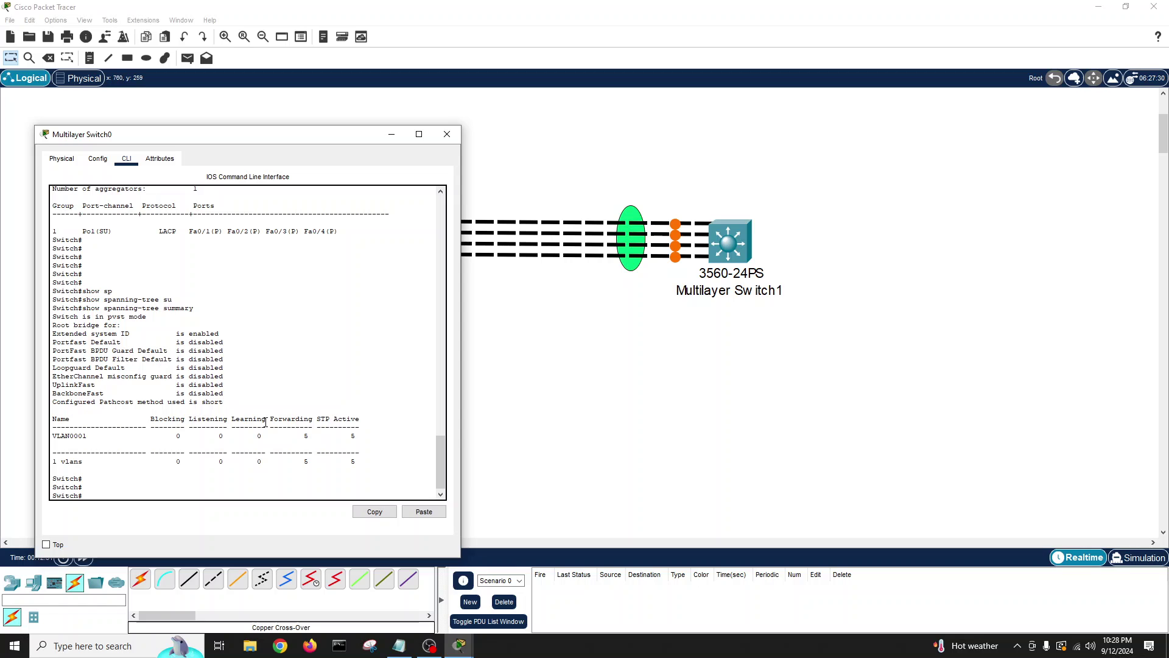
Repeat show spanning-tree summary twice on Multilayer Switch0 to recheck the forwarding ports
key("Up")
key("Return")
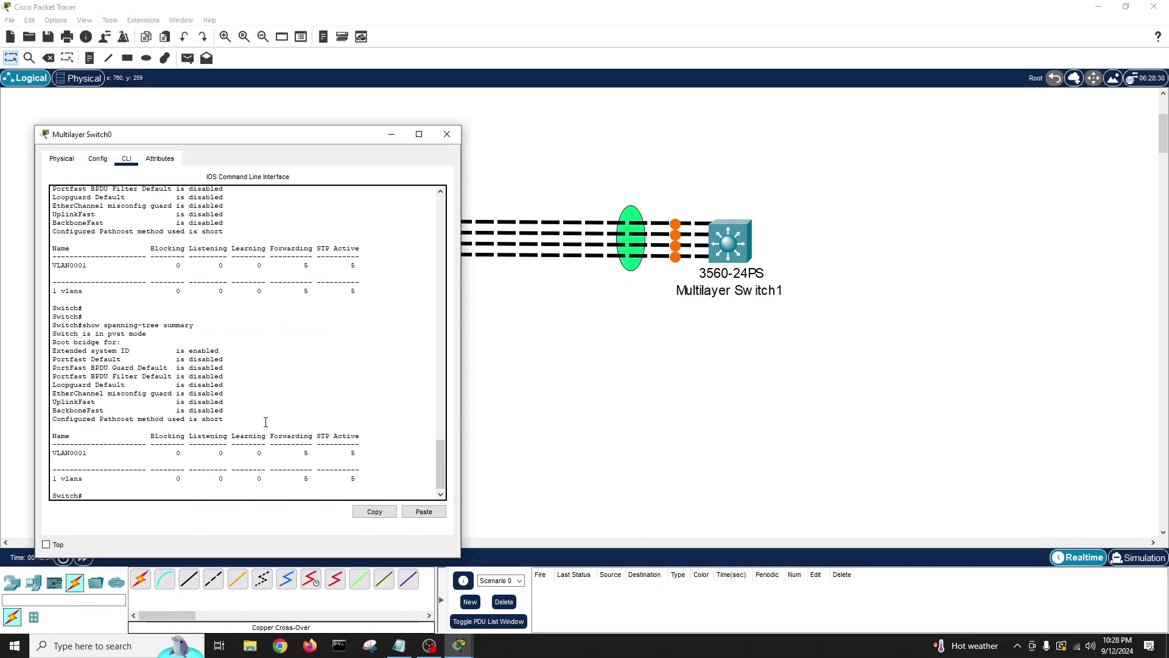
key("Up")
key("Return")
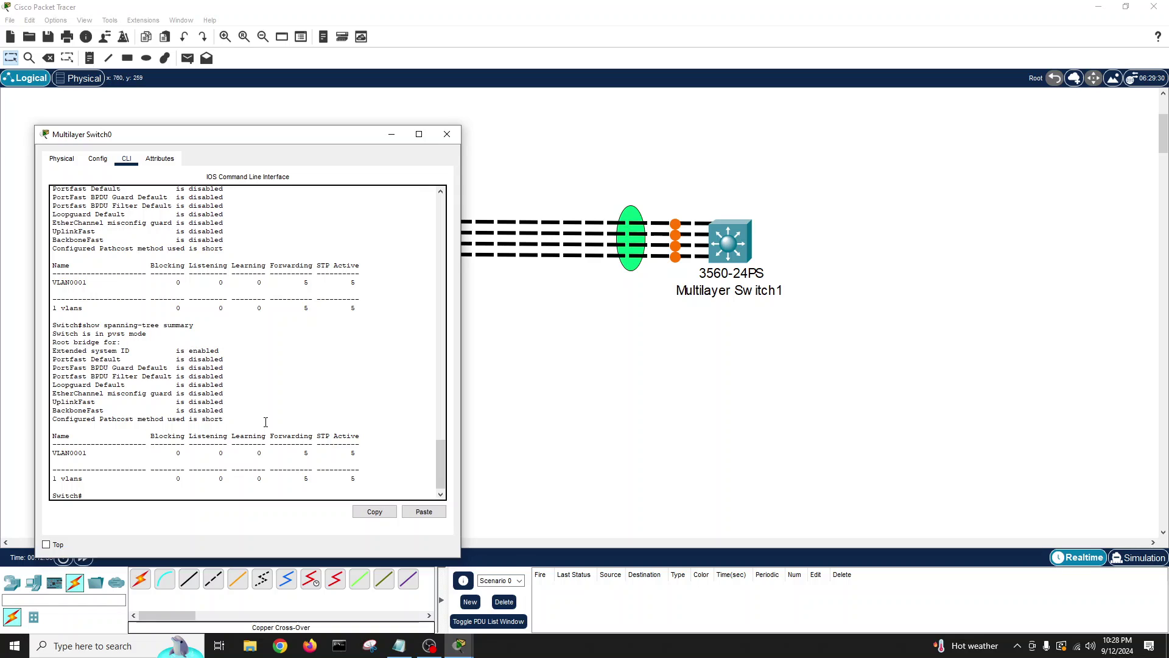
key("Up")
key("Down")
Display the EtherChannel summary on Multilayer Switch0 again, examine the port-channel 1 line, and close the window
type("sh")
key("Tab")
type("eth")
key("Tab")
type("su")
key("Tab")
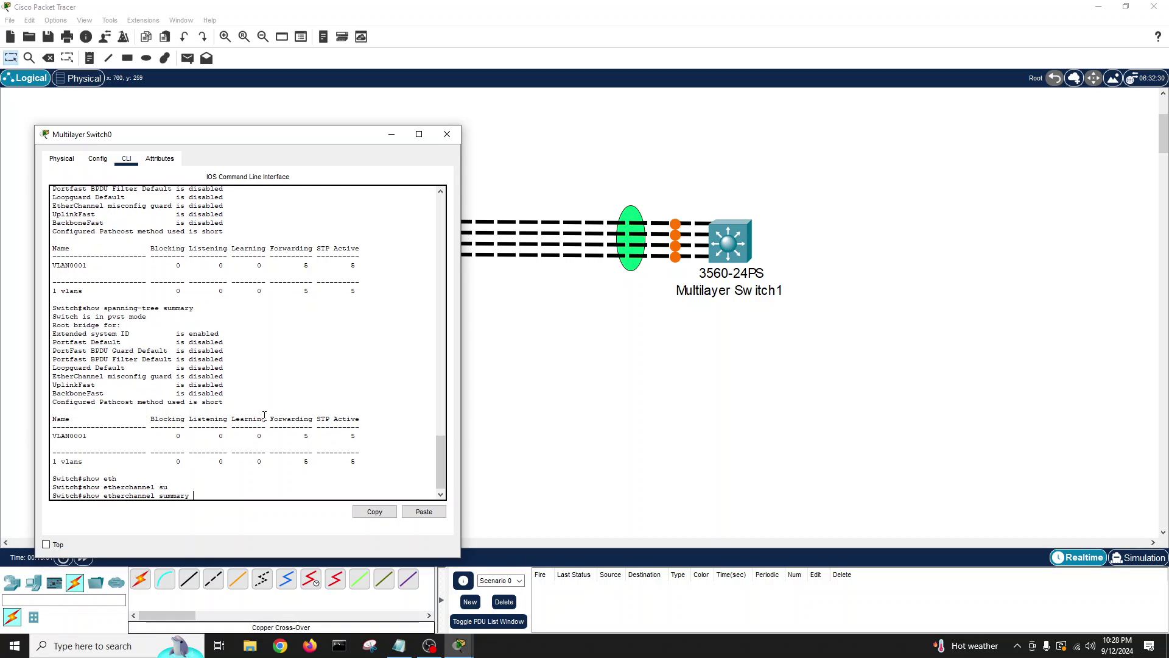
key("Return")
key("Return")
key("Return")
key("Return")
key("Return")
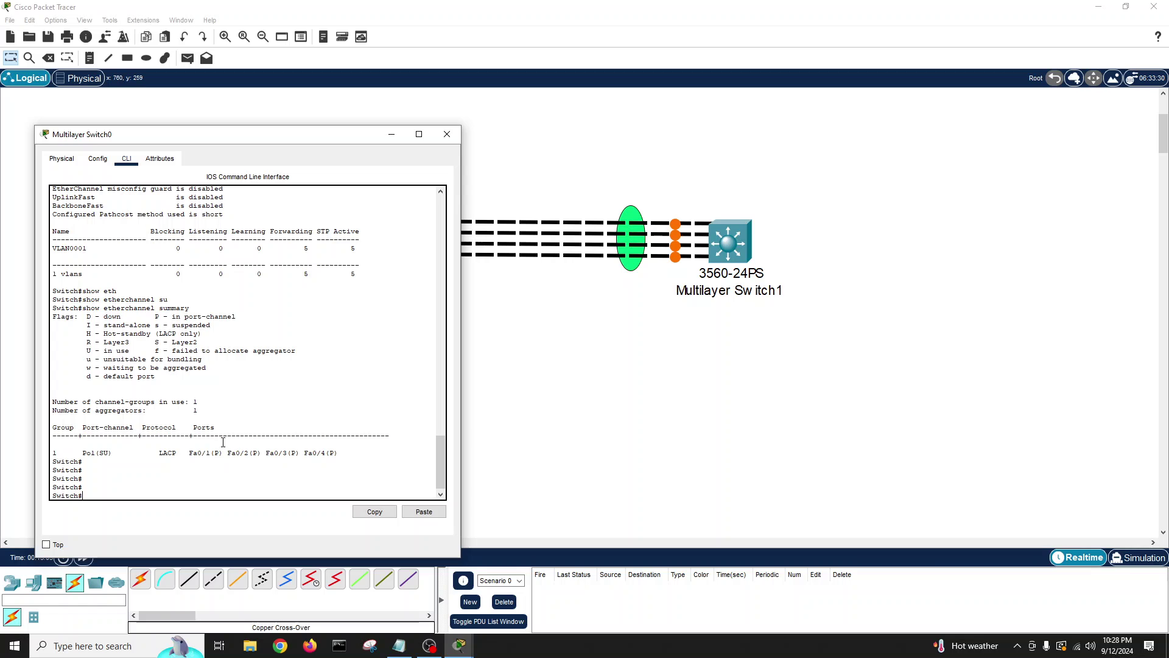
left_click_drag(83, 462, 298, 453)
left_click(297, 456)
left_click(455, 133)
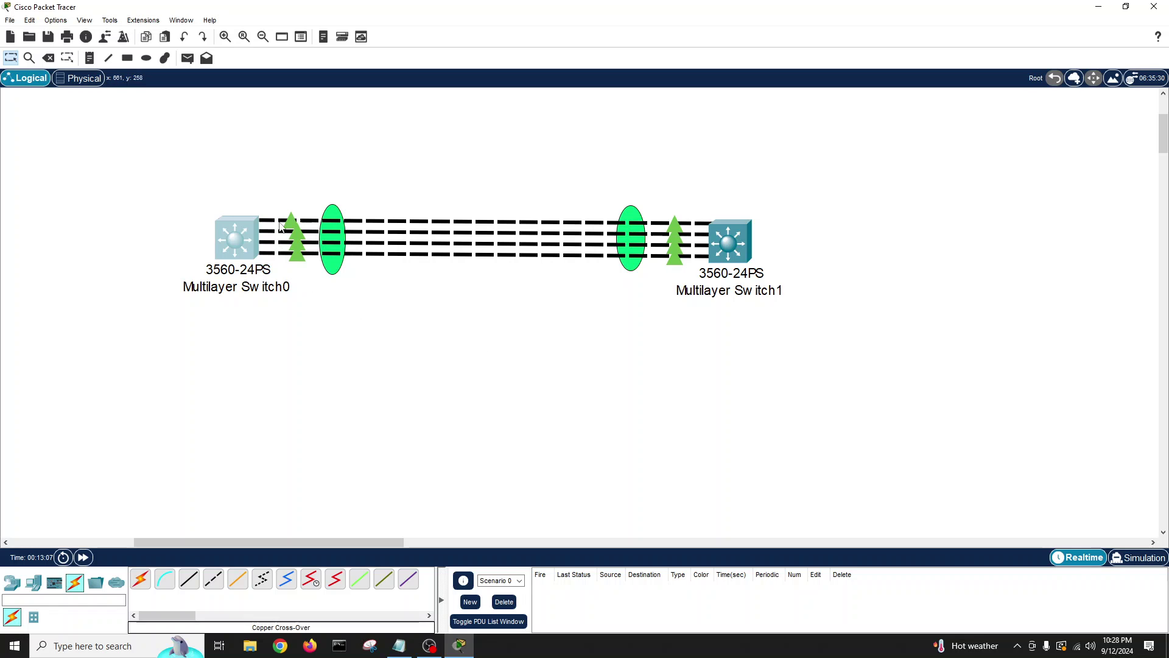
Reopen Multilayer Switch1, rerun show spanning-tree summary twice to check the port states, and close the window
left_click(732, 243)
left_click_drag(679, 145, 794, 130)
left_click(777, 384)
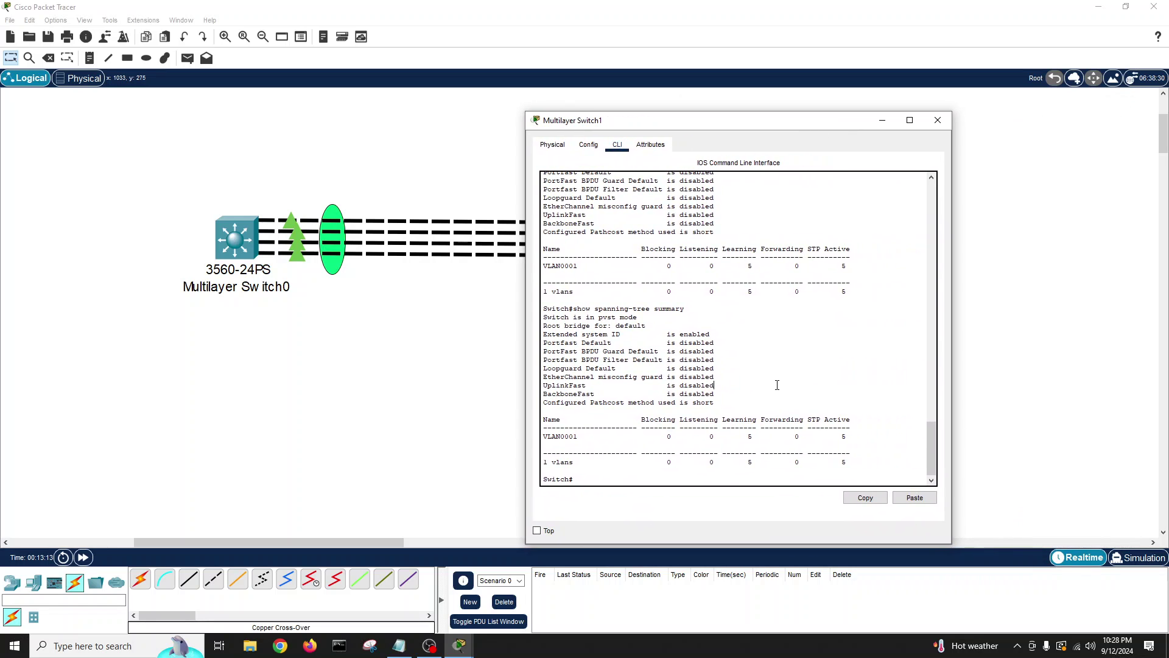
key("Up")
key("Return")
key("Return")
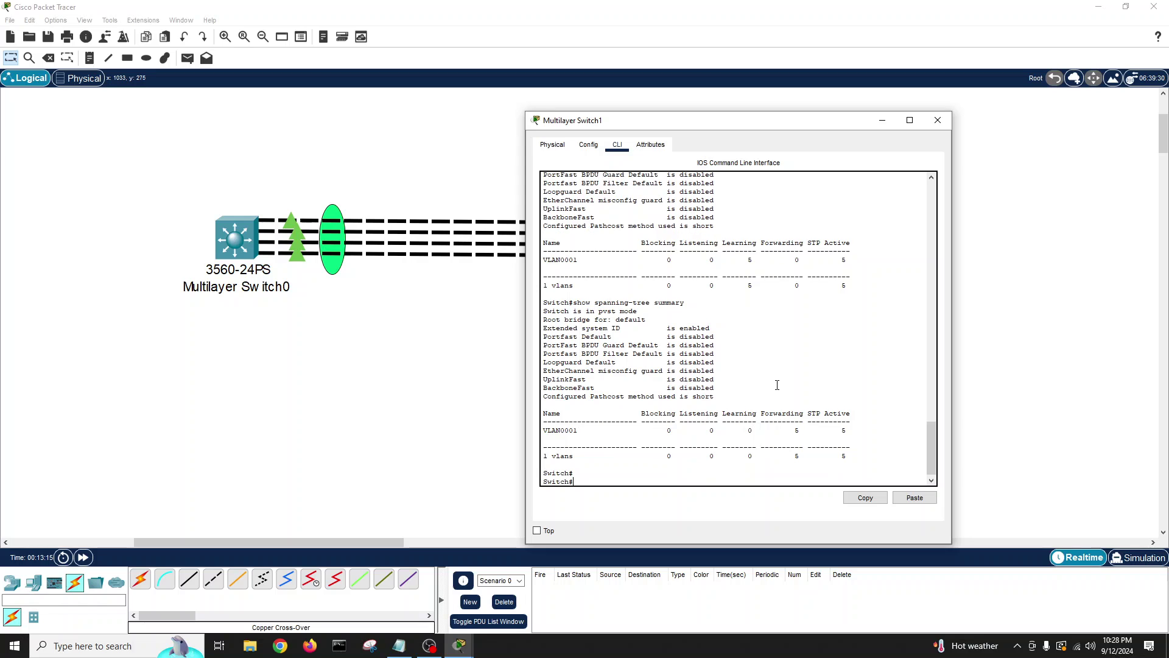
key("Up")
key("Return")
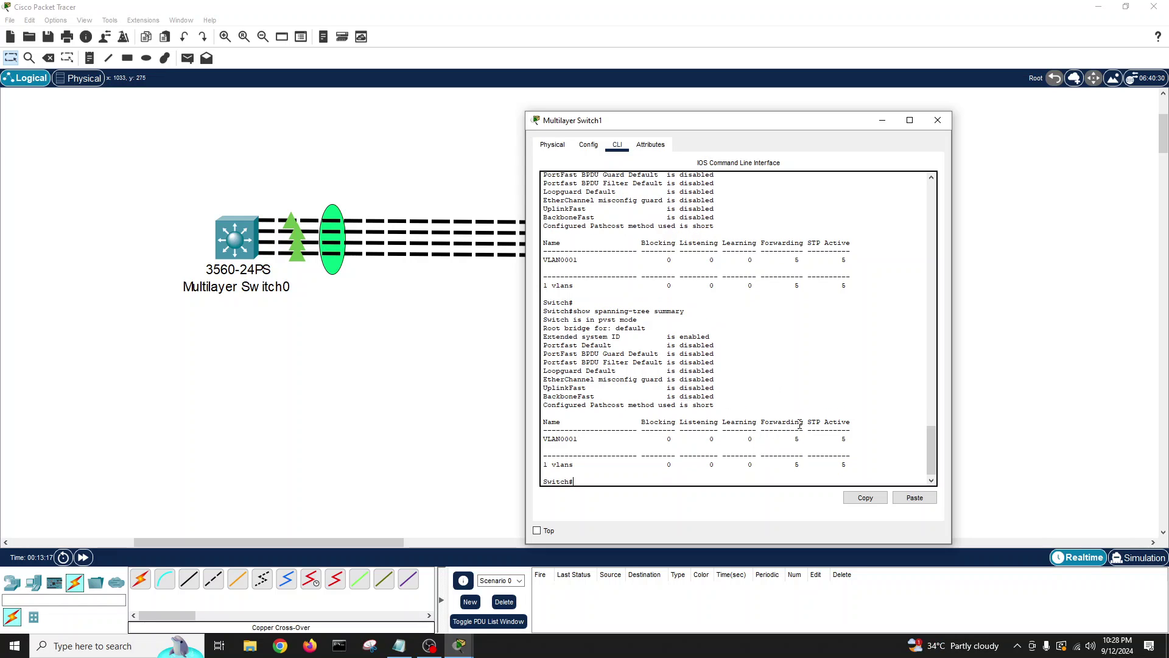
left_click(938, 120)
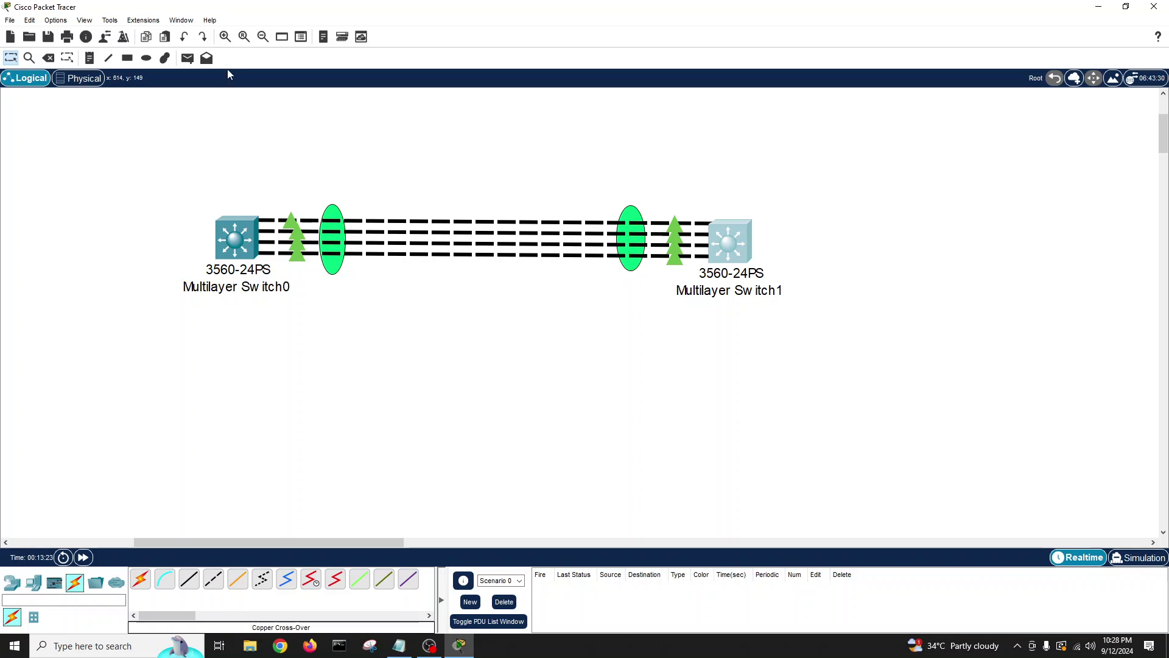
Copy the word EtherChannel from the spanning-tree summary output in the CLI of Multilayer Switch1 and close the window
left_click(225, 37)
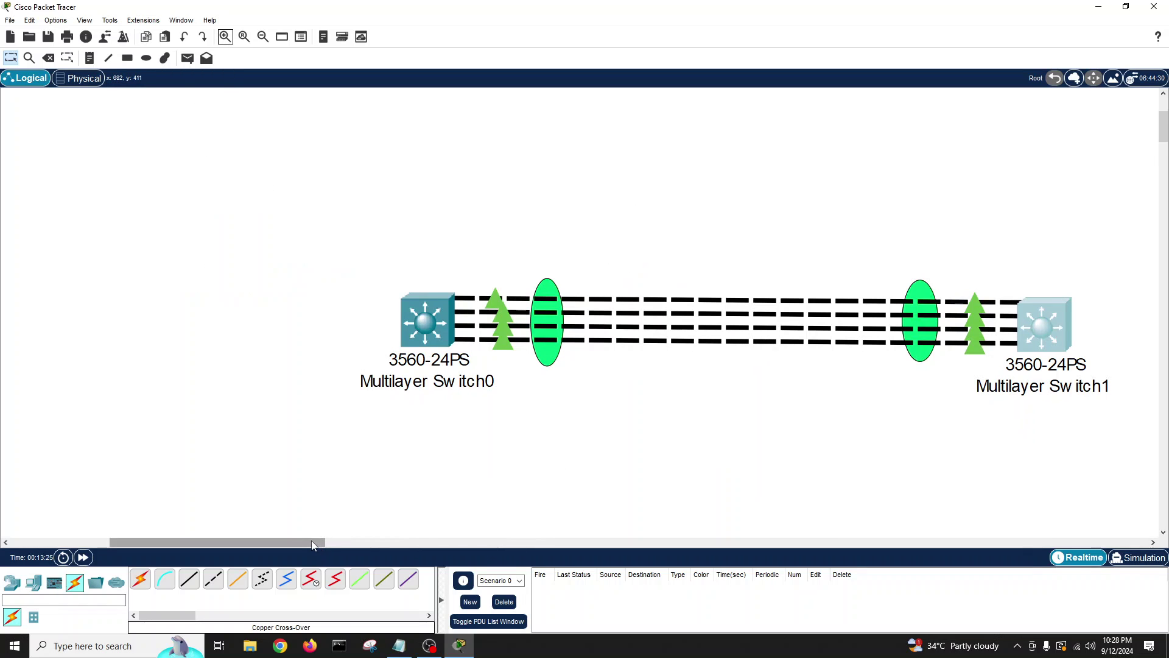
left_click_drag(311, 541, 352, 539)
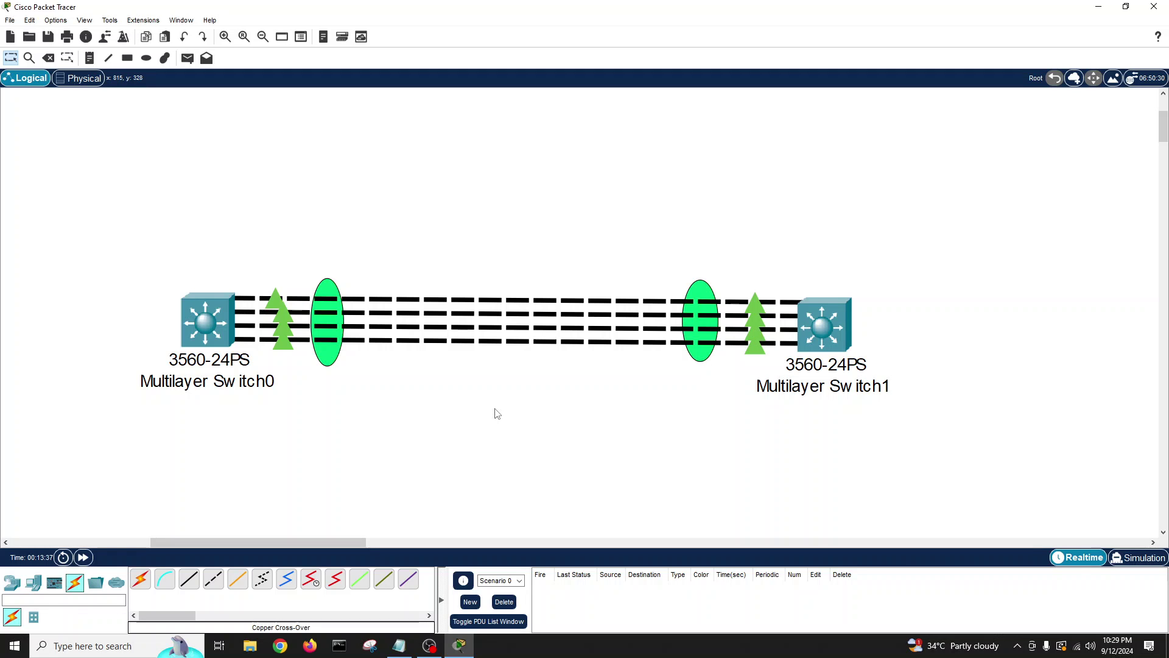
left_click(806, 323)
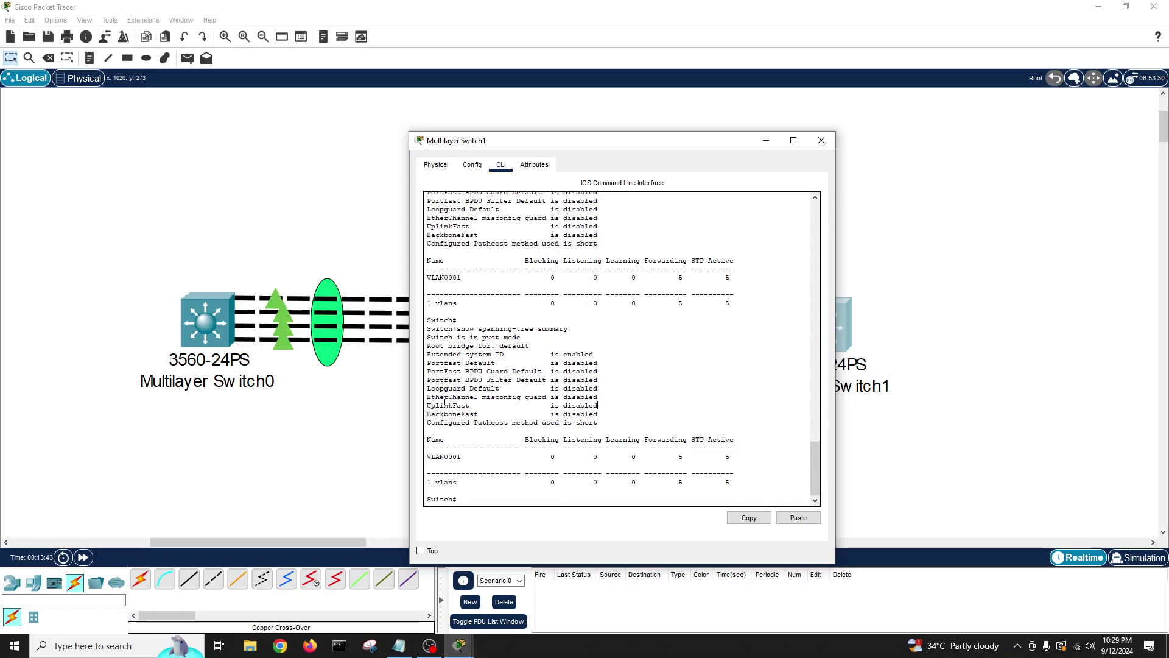
left_click_drag(428, 396, 481, 399)
key("Return")
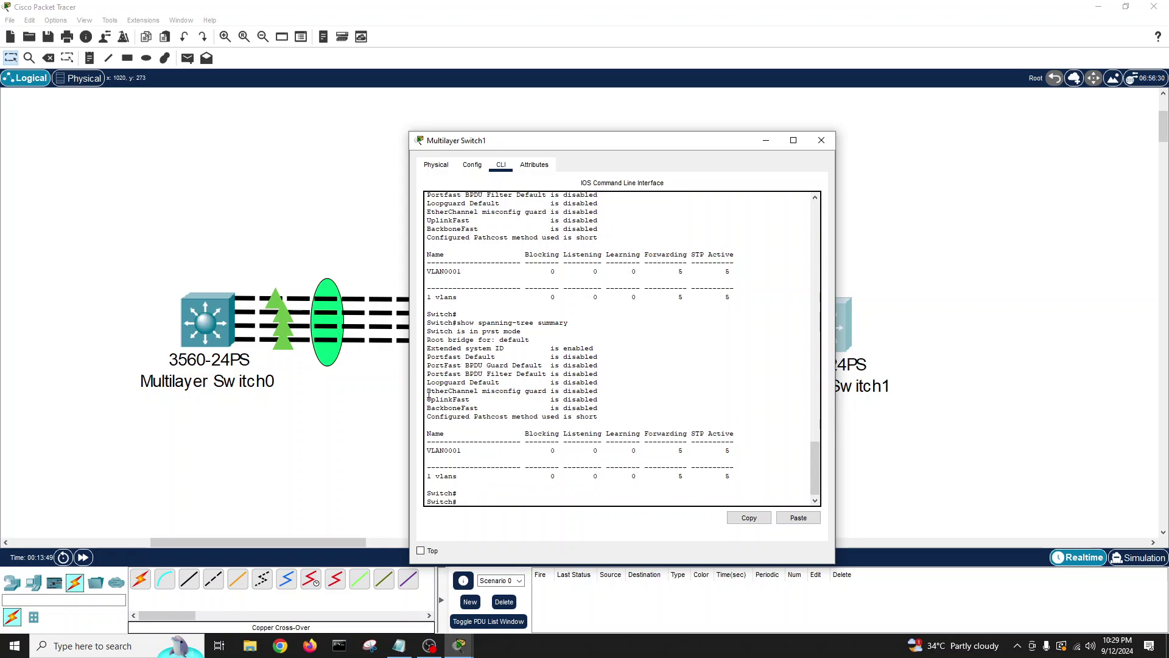
left_click_drag(428, 392, 479, 394)
key("ctrl+c")
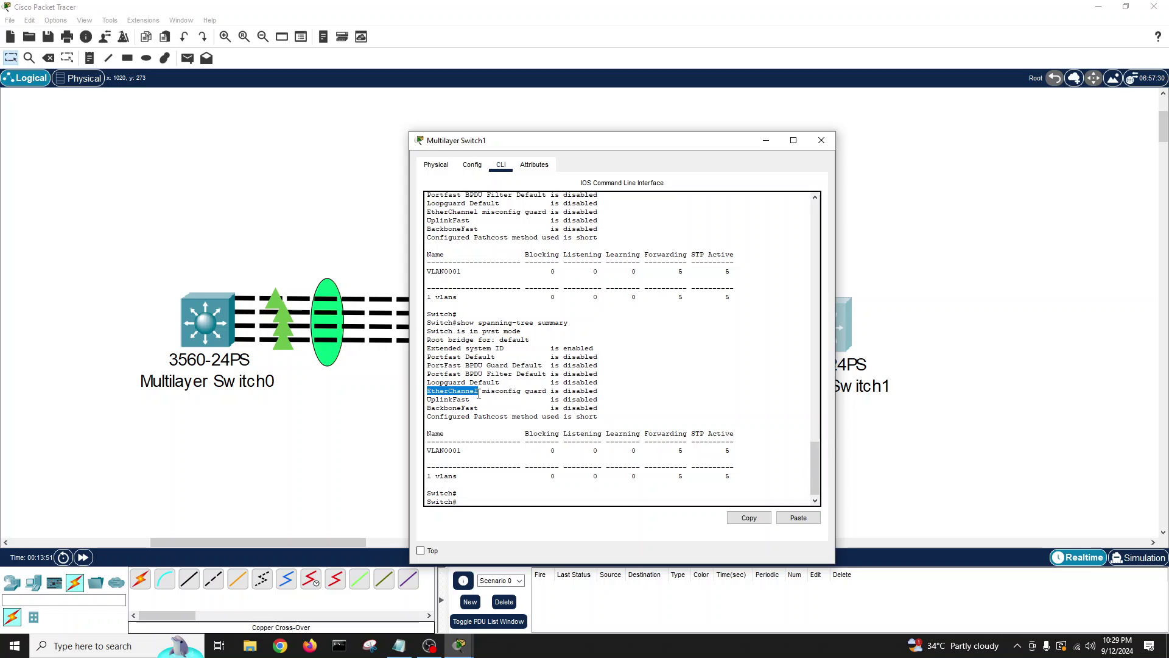
right_click(478, 394)
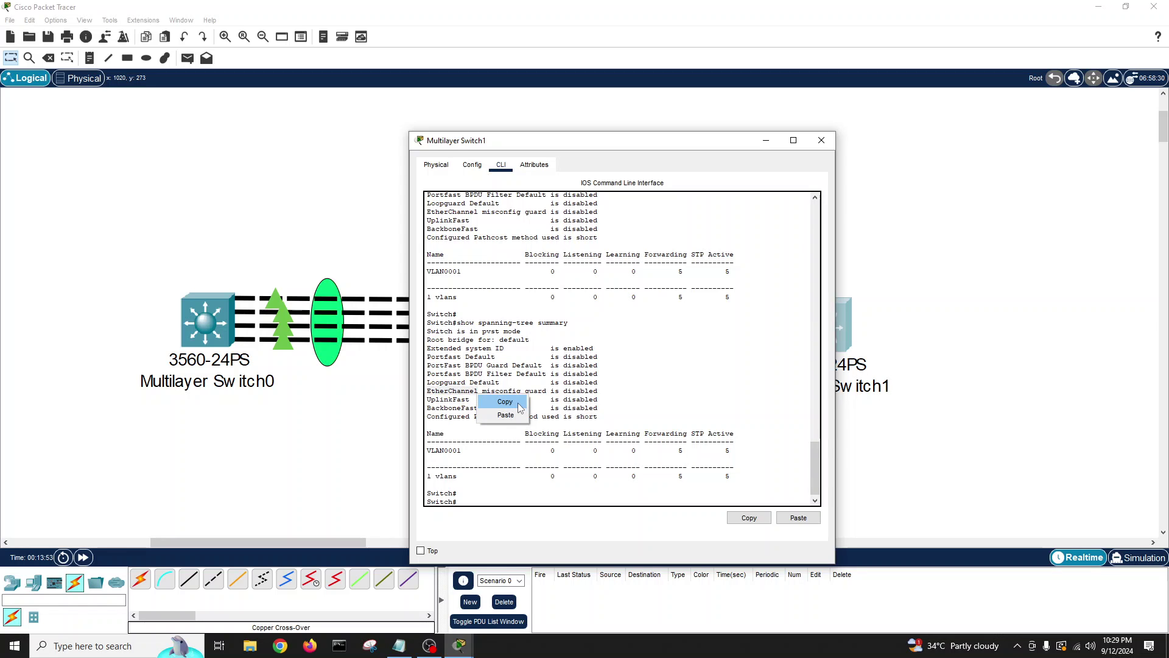
left_click(496, 400)
left_click(822, 140)
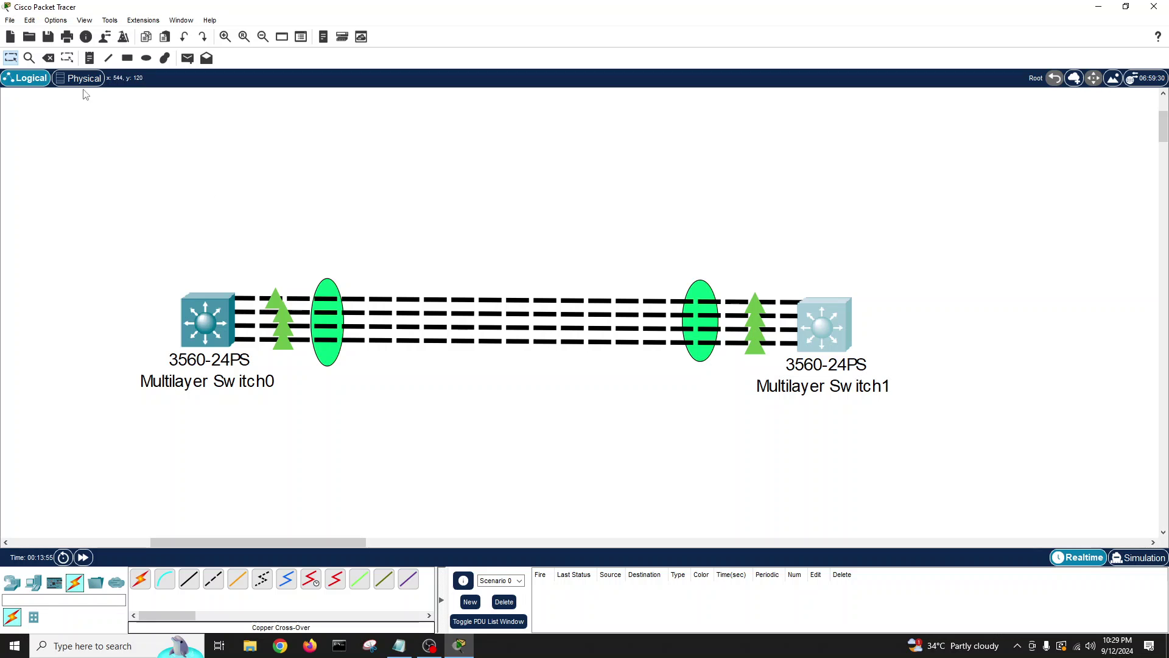
Add a note reading EtherChannel to the workspace and position it just above the middle of the parallel links
left_click(88, 60)
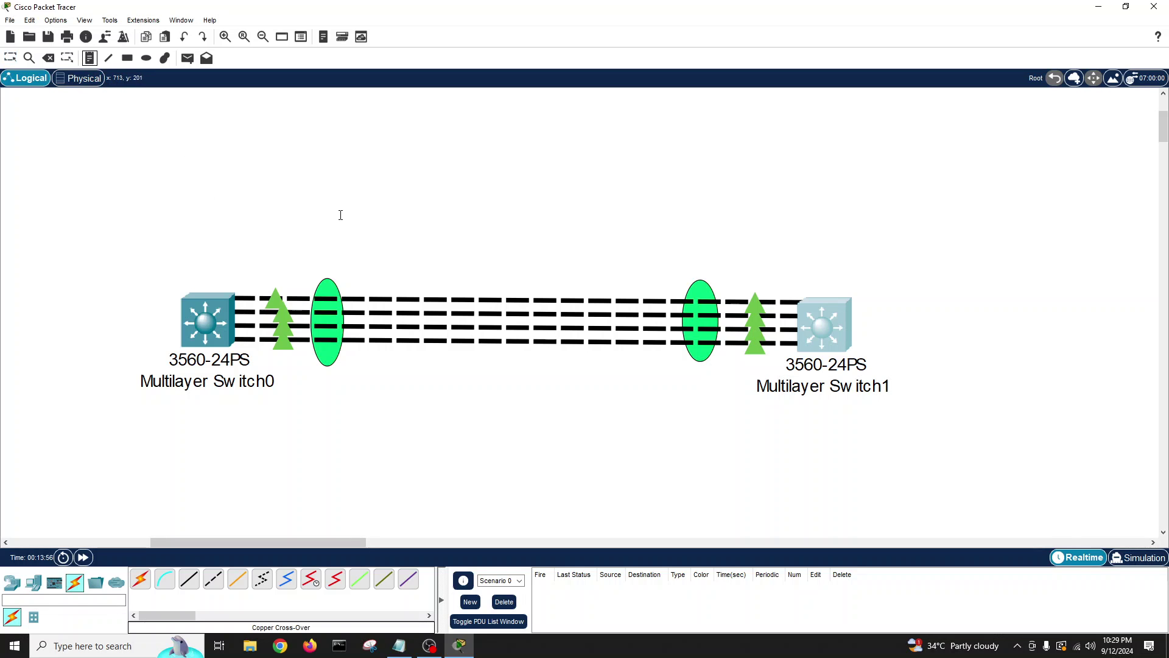
left_click(456, 184)
key("ctrl+v")
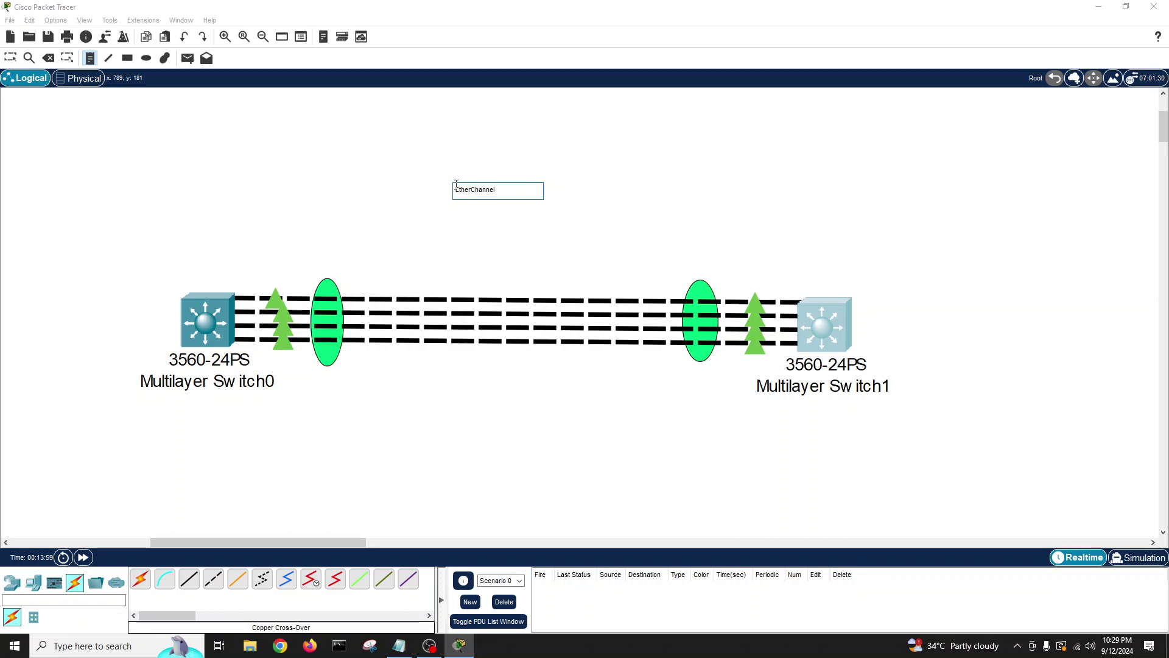
left_click(493, 211)
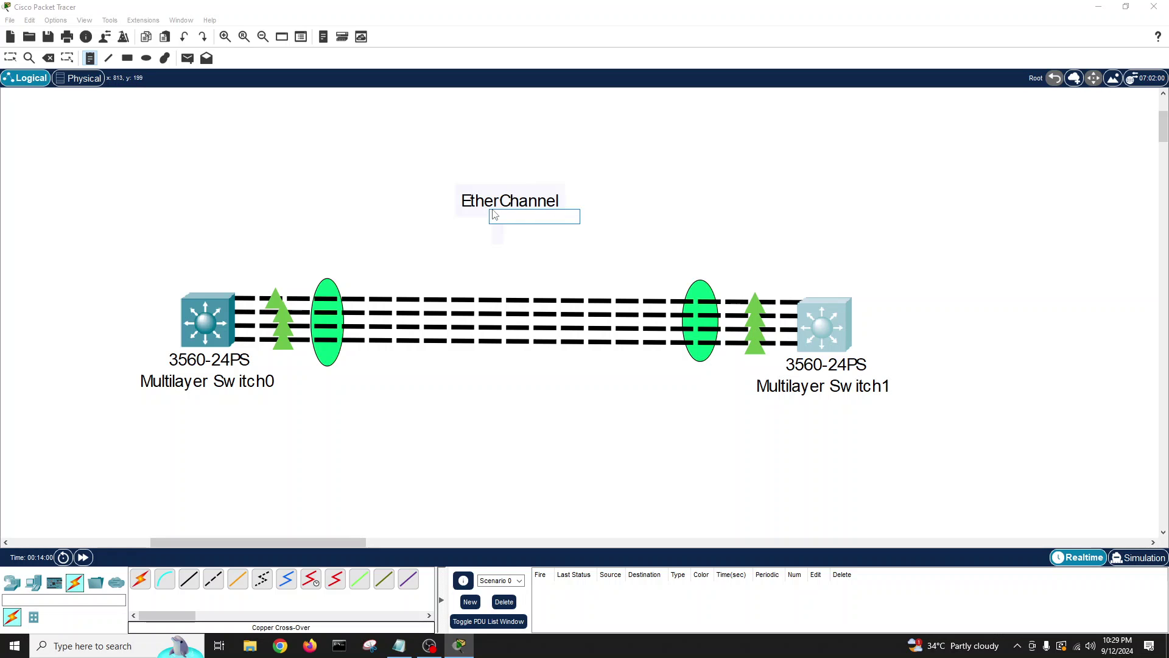
left_click(429, 236)
left_click(15, 57)
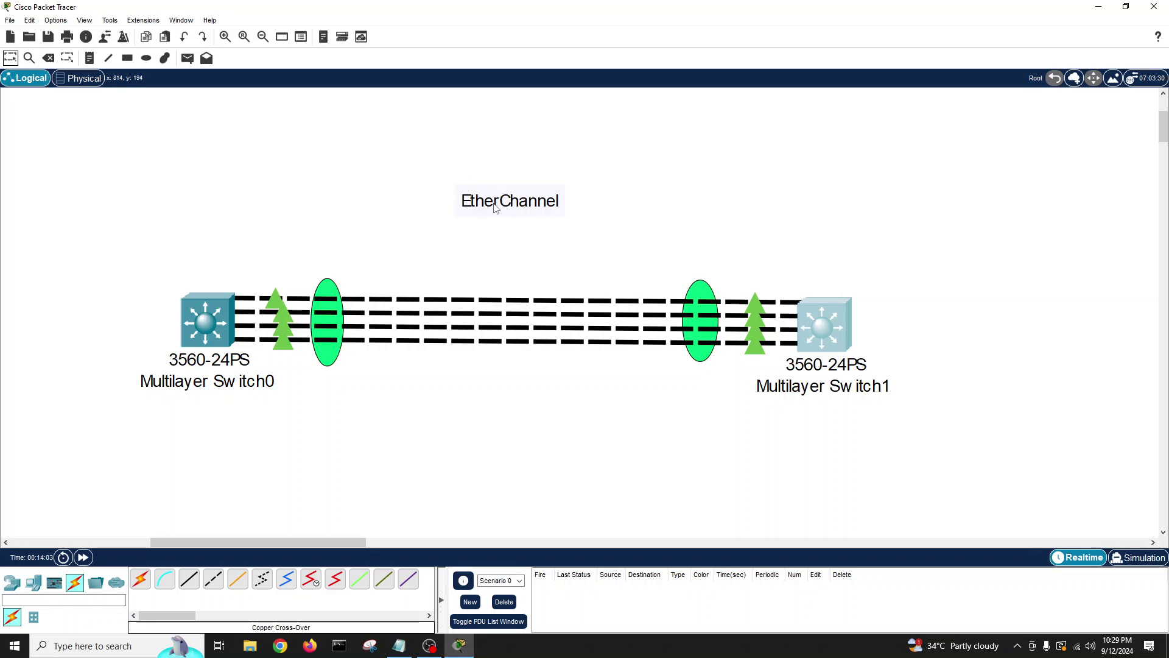
left_click_drag(495, 204, 489, 271)
left_click(511, 432)
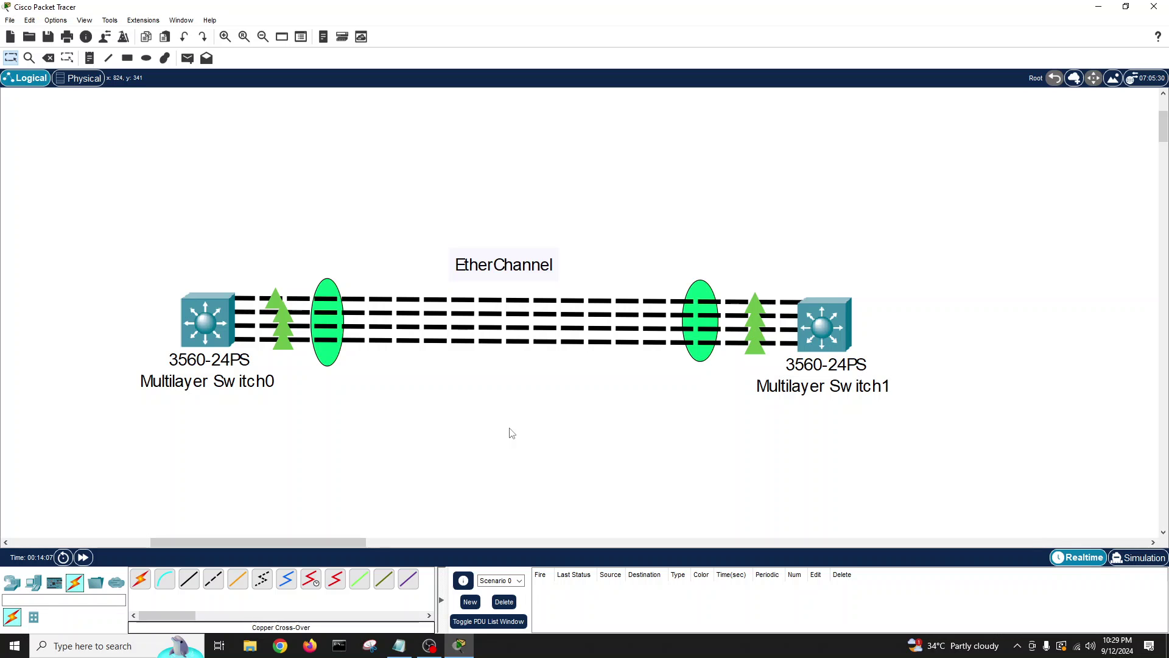